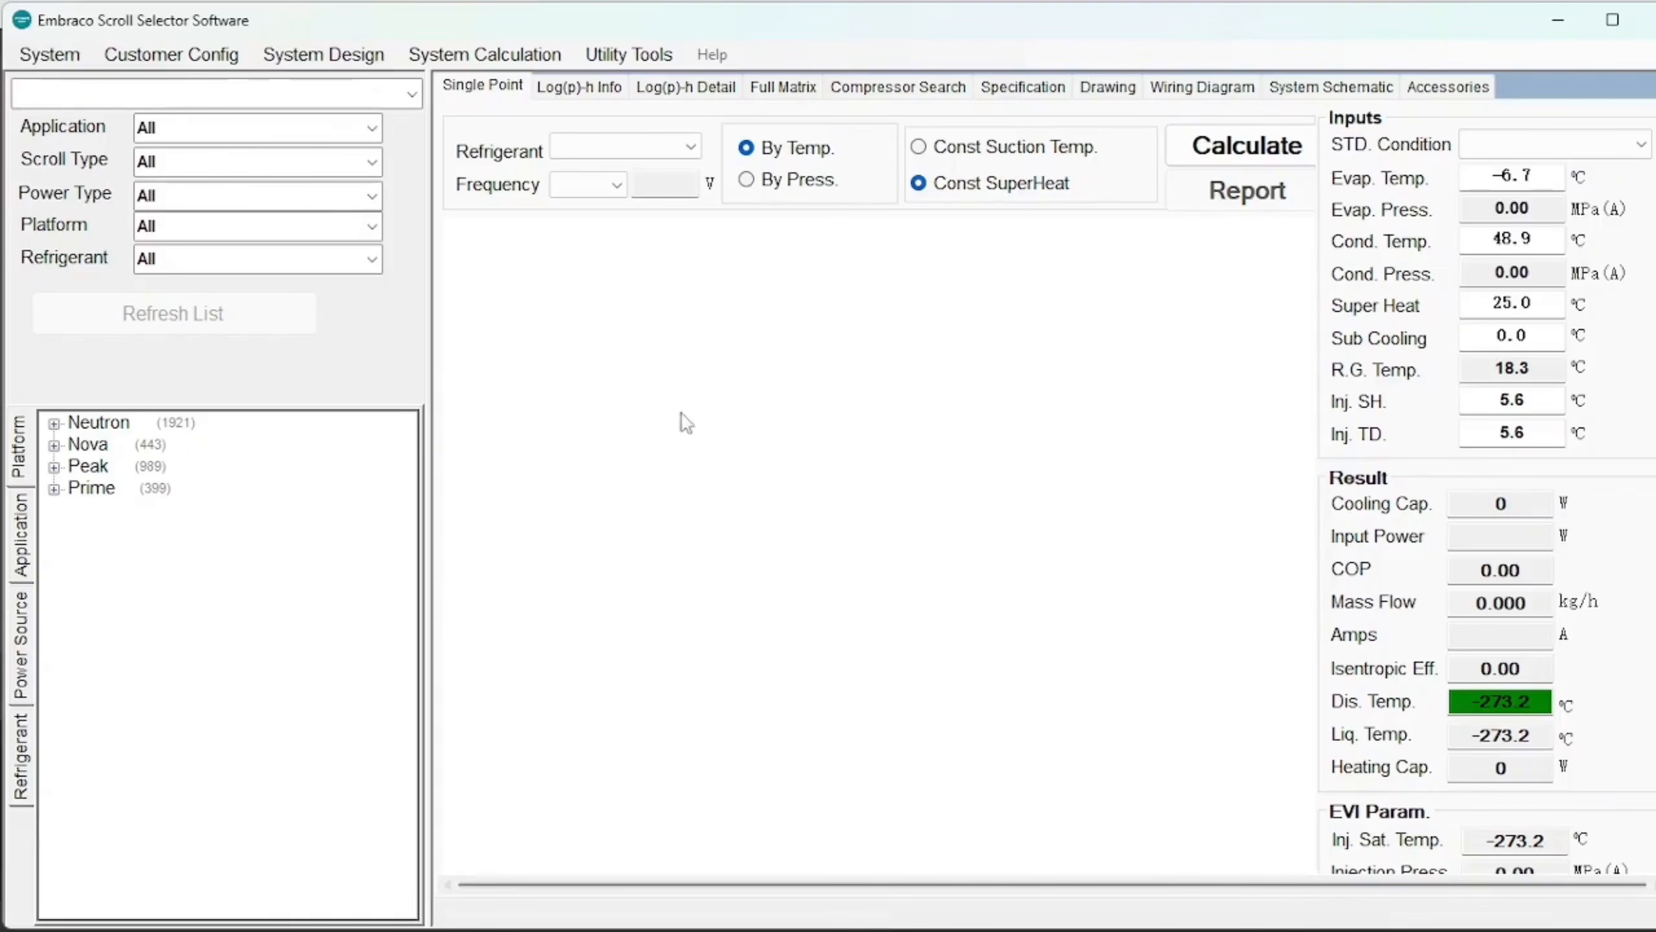
Open the Customer Config menu from the menu bar.
left_click(194, 55)
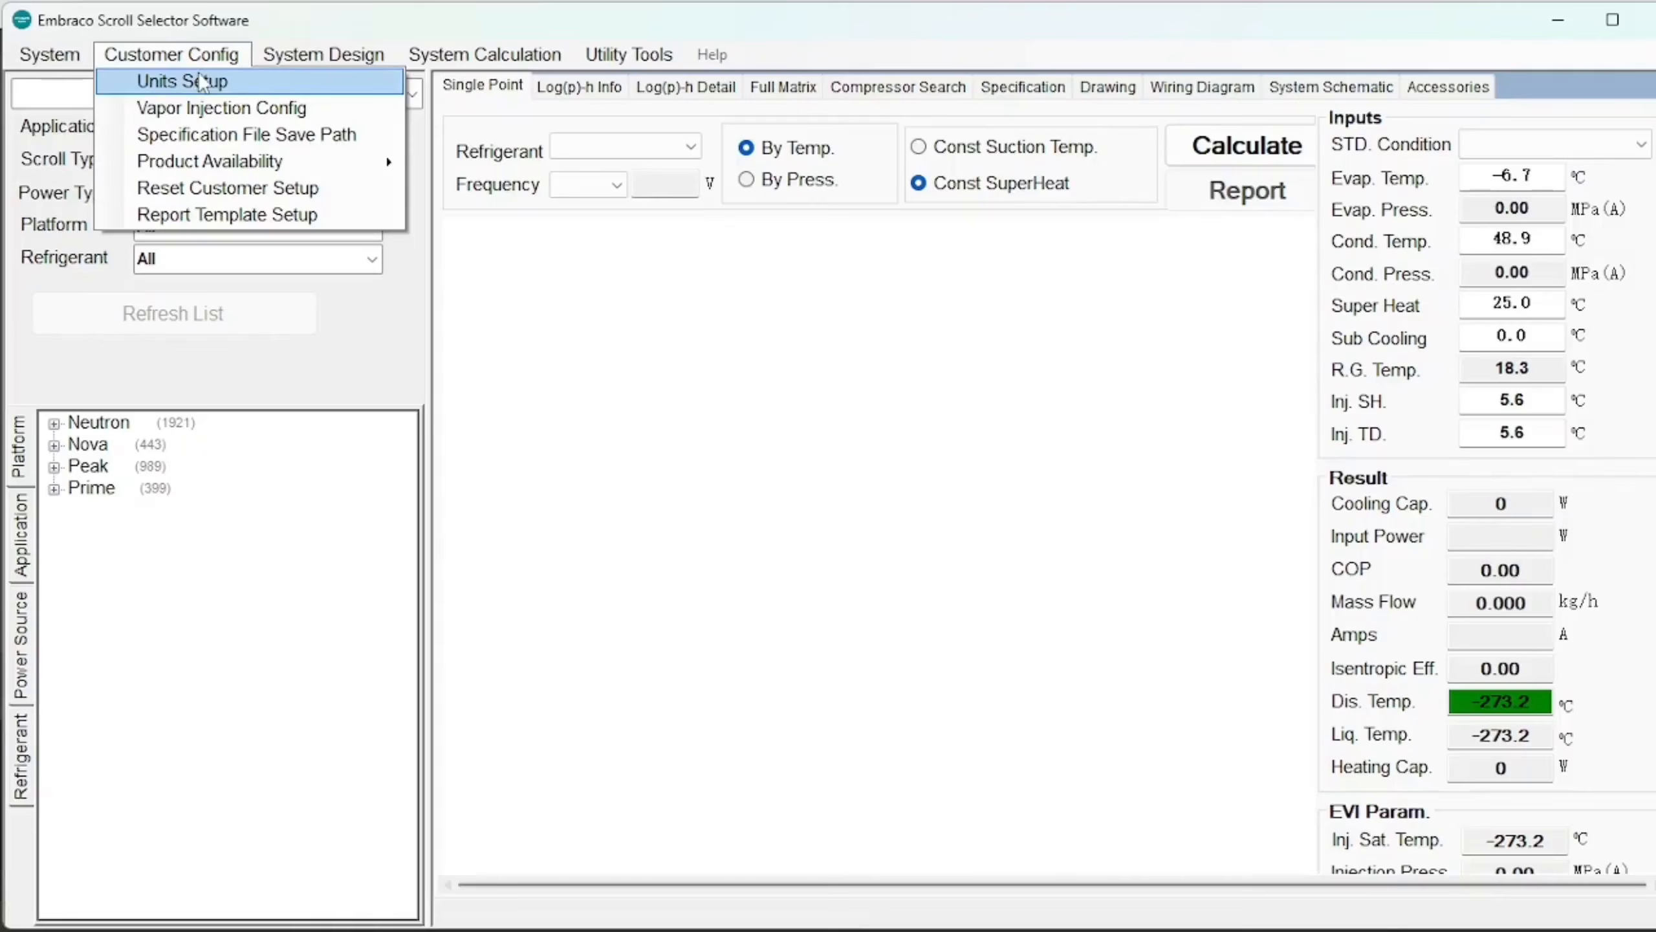
In Units Setup, review the temperature, power and pressure options, keeping C, W and MPa.
left_click(260, 84)
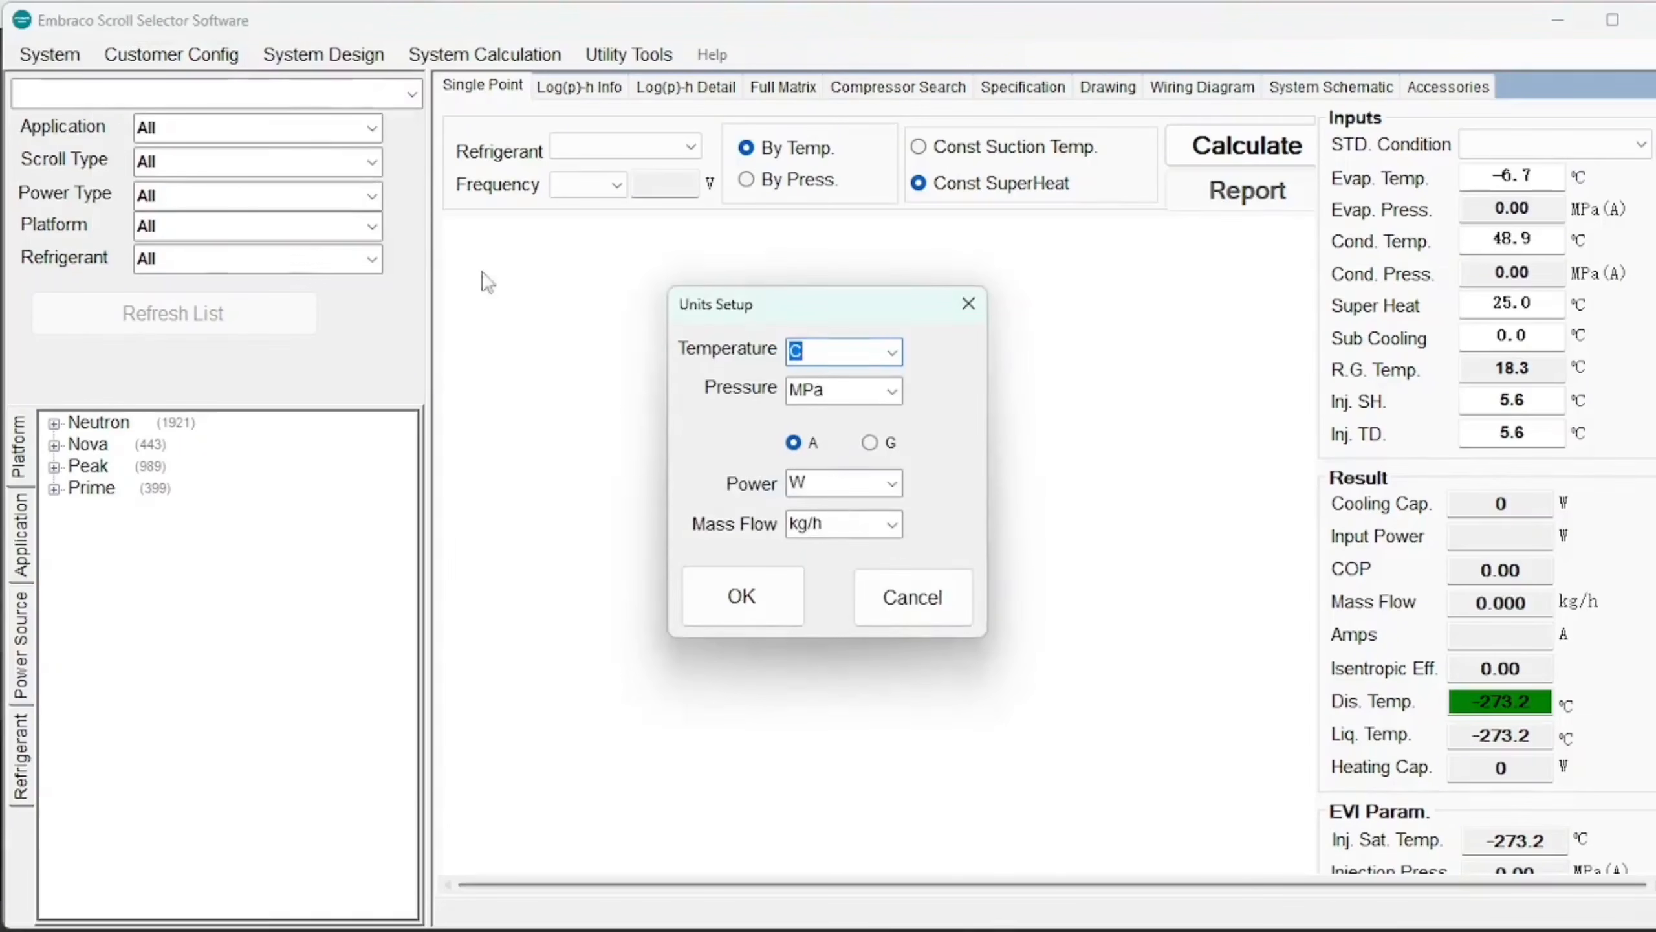
left_click(893, 354)
left_click(900, 356)
left_click(894, 484)
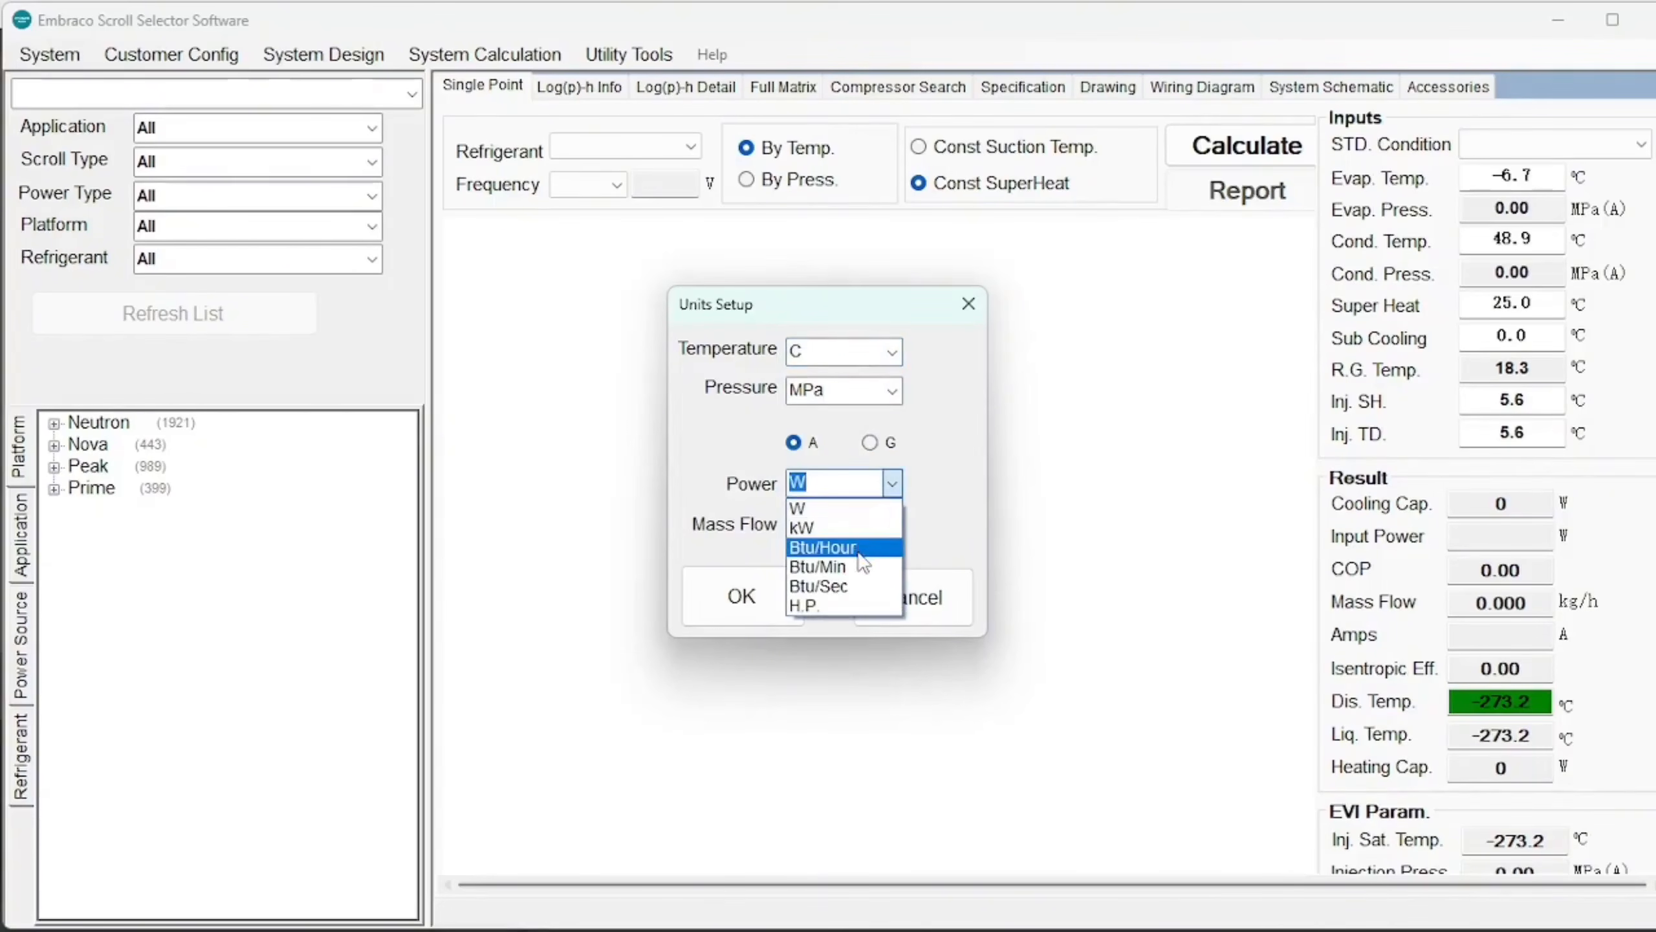
left_click(900, 487)
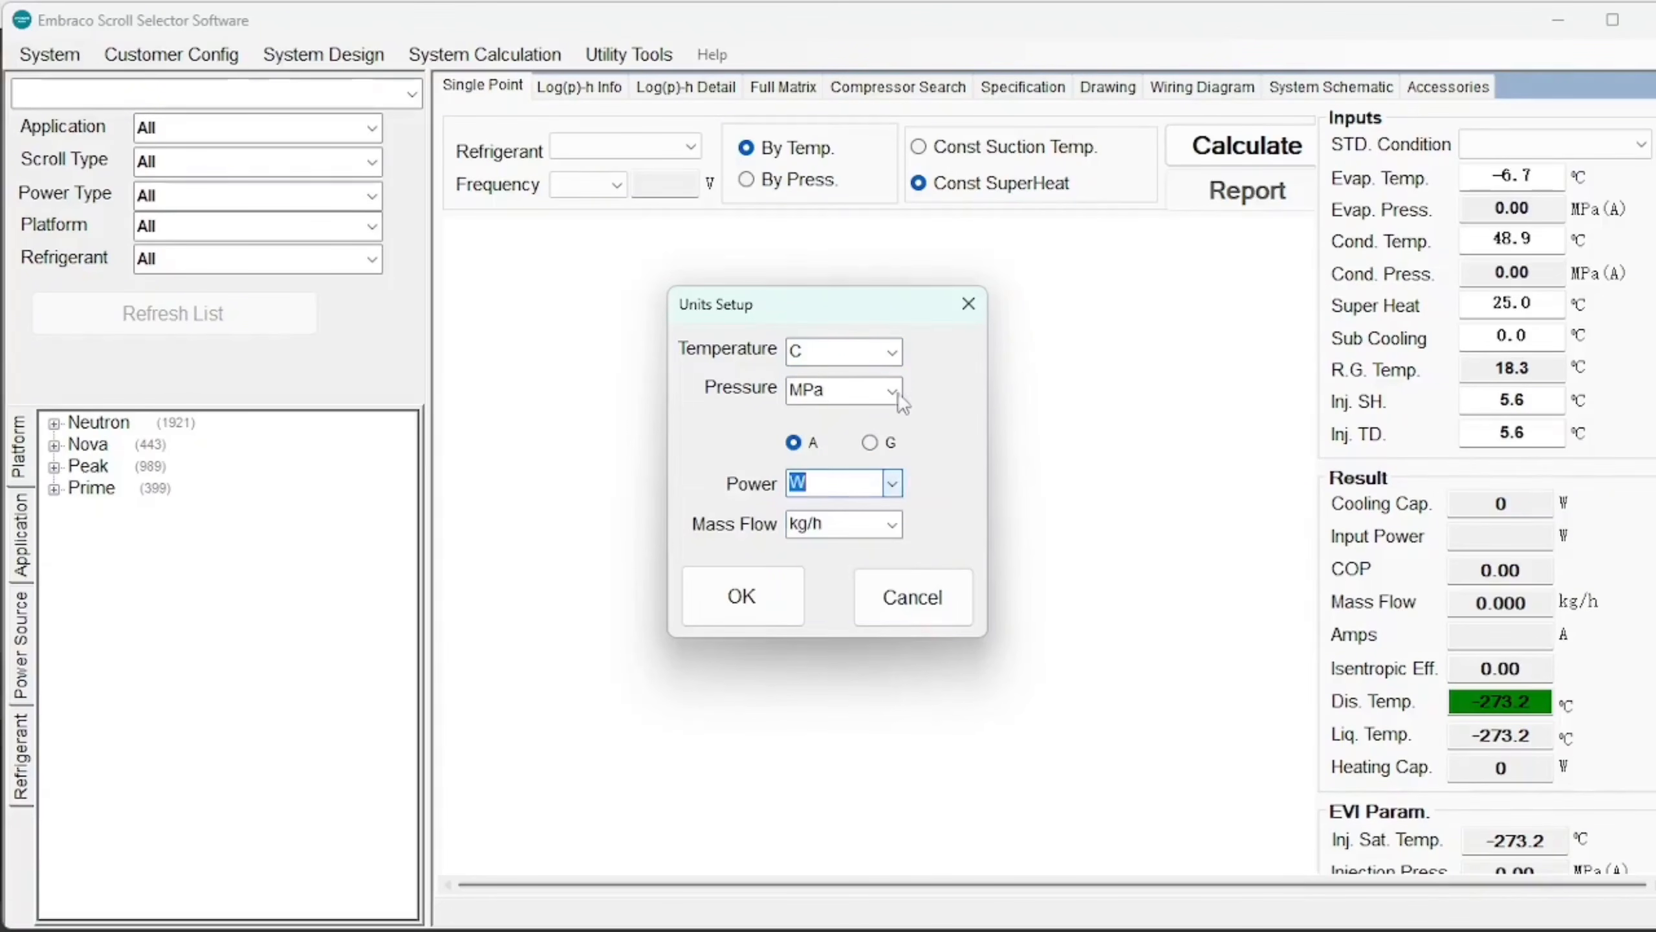
left_click(893, 392)
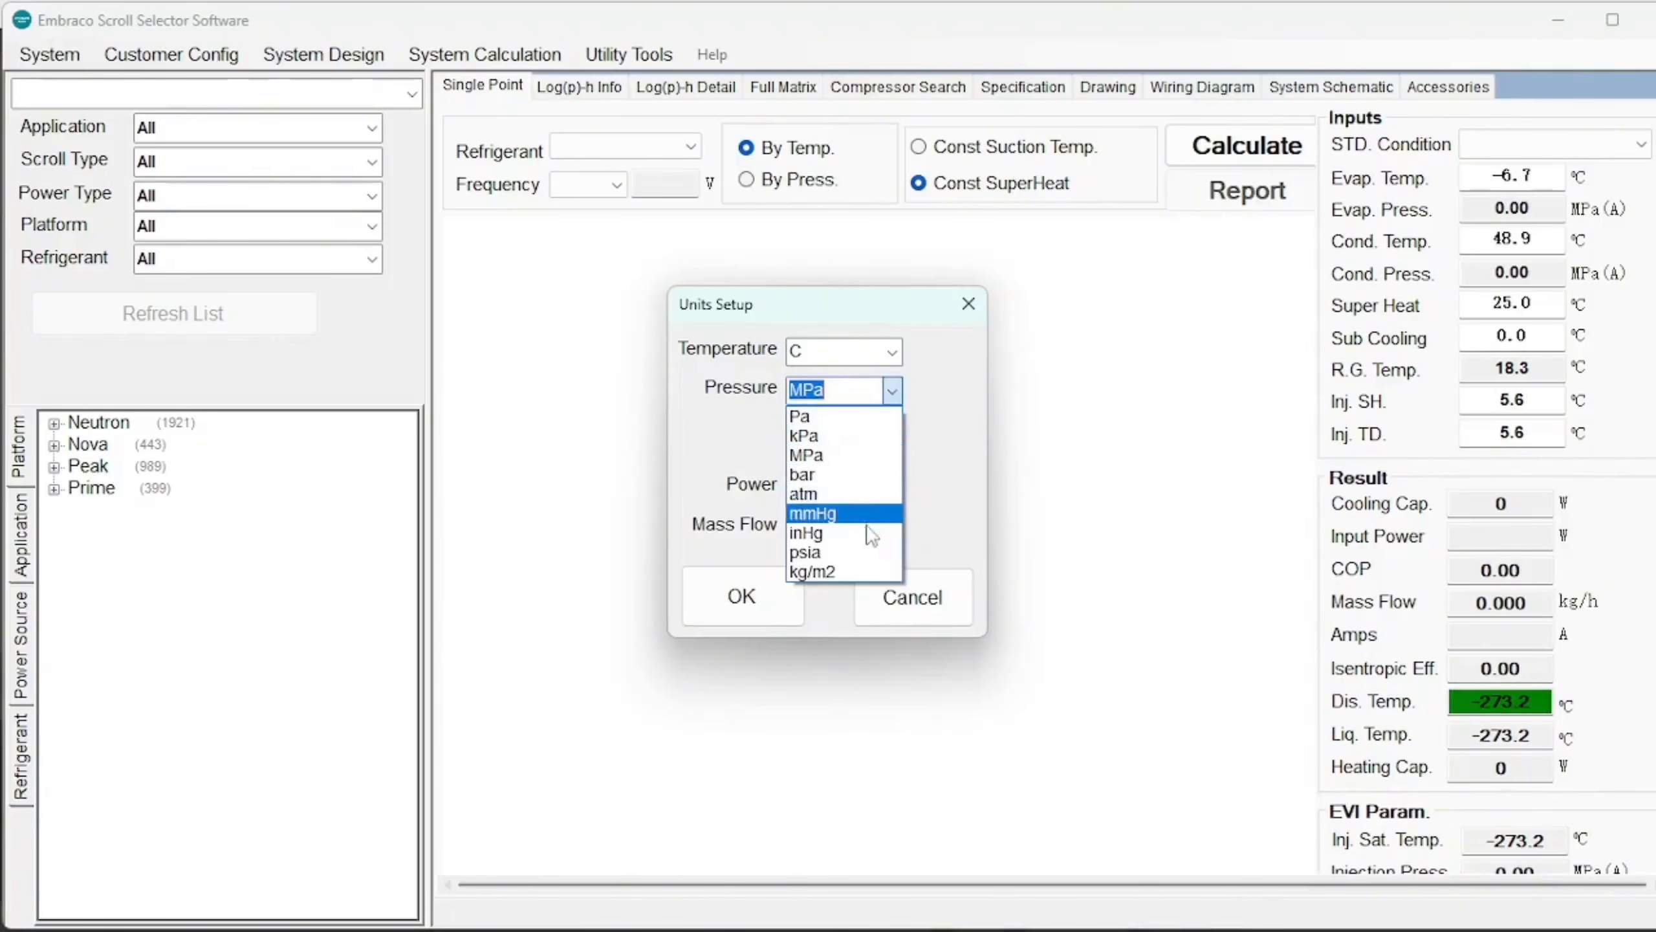
left_click(944, 502)
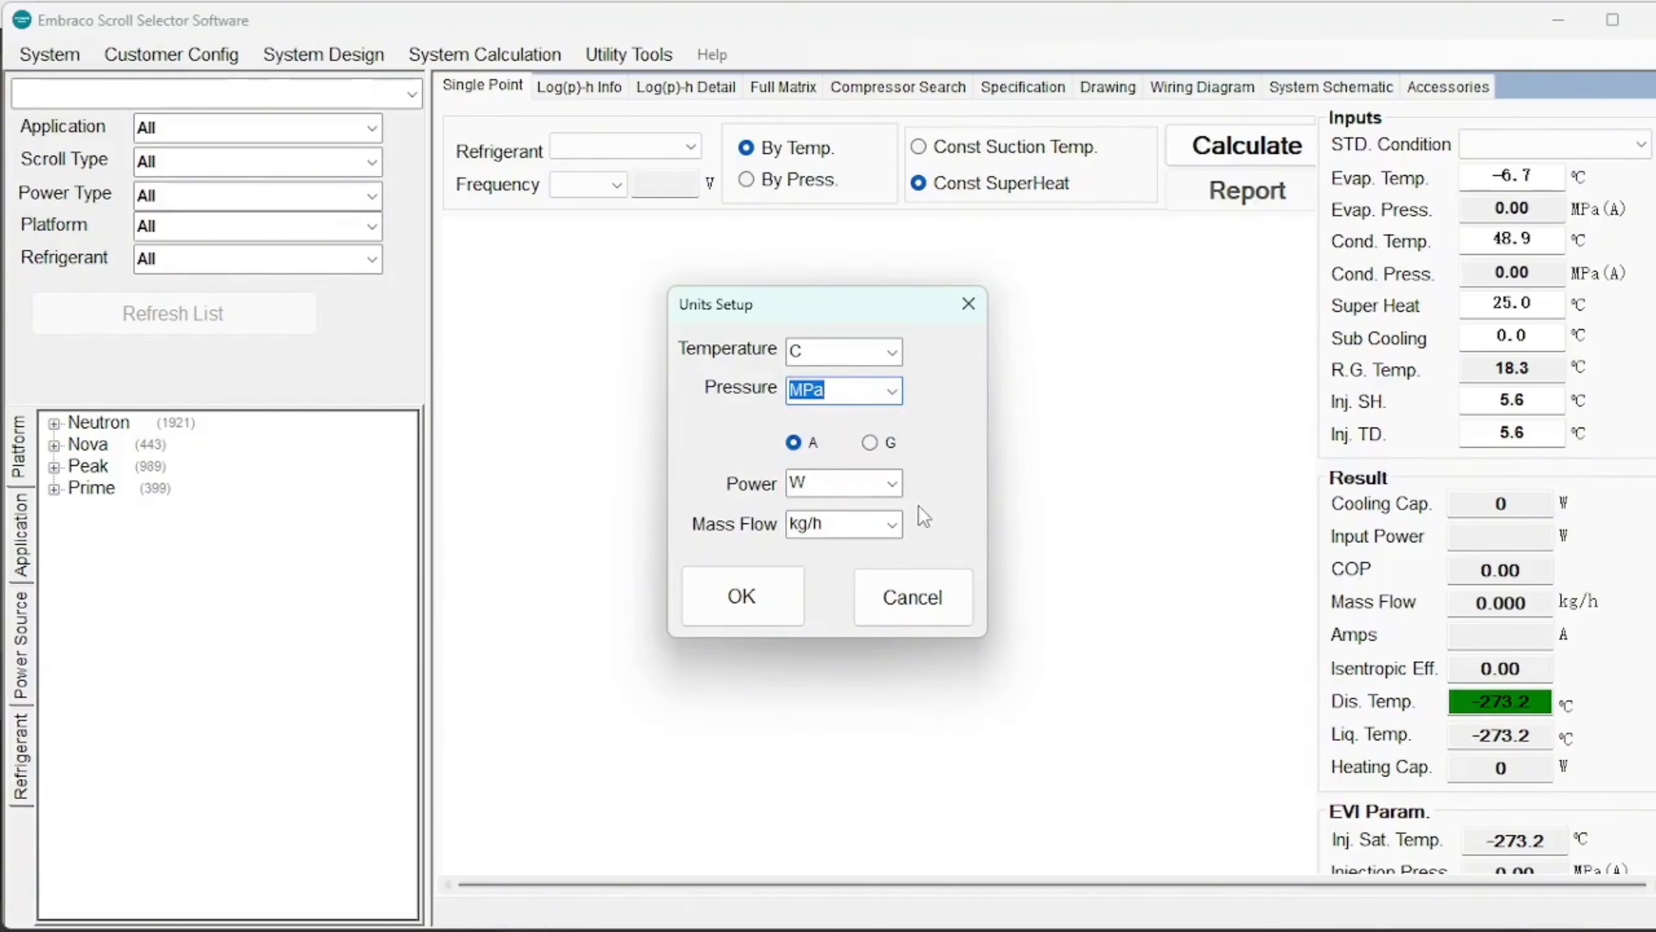
left_click(743, 595)
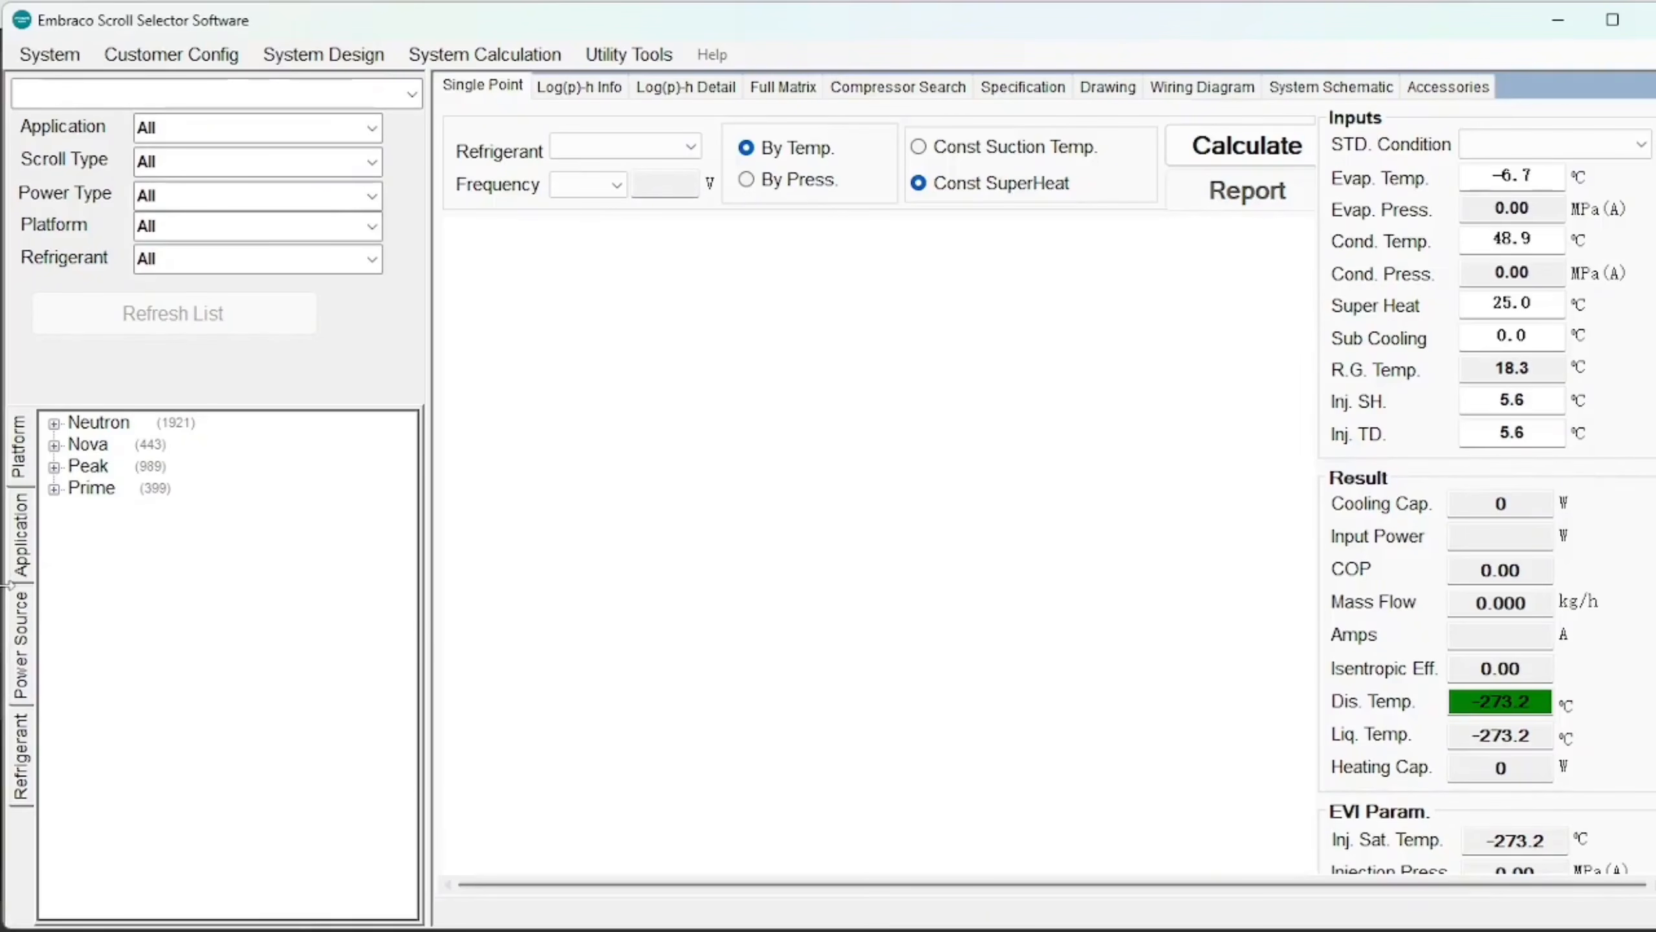
left_click(22, 535)
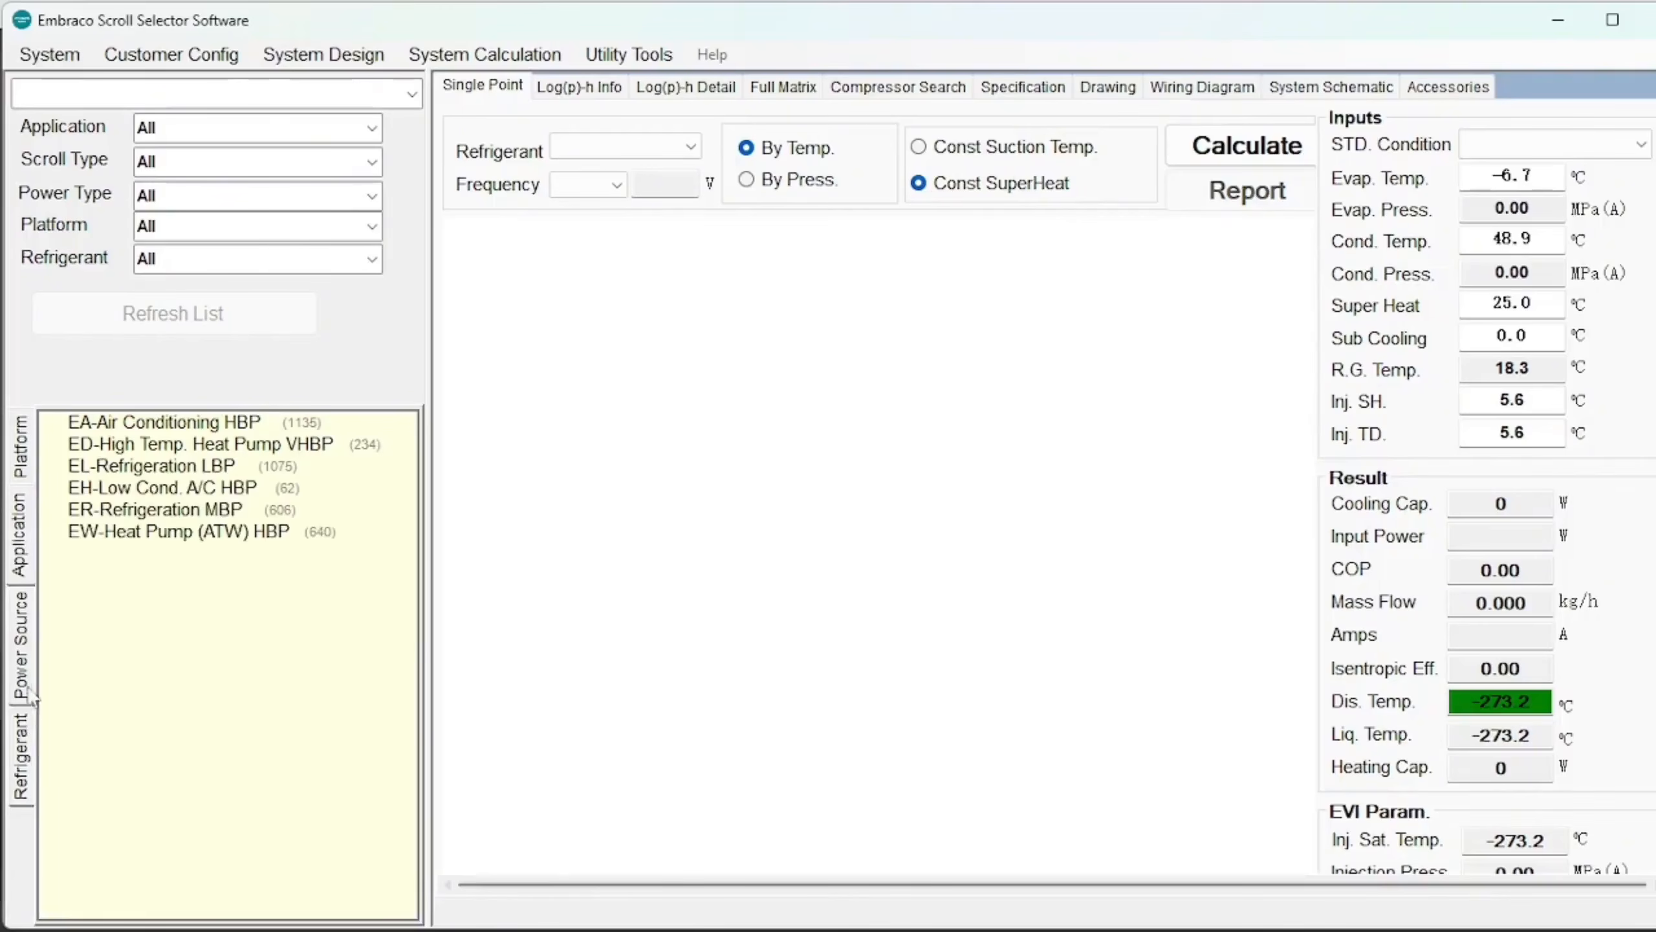
left_click(24, 666)
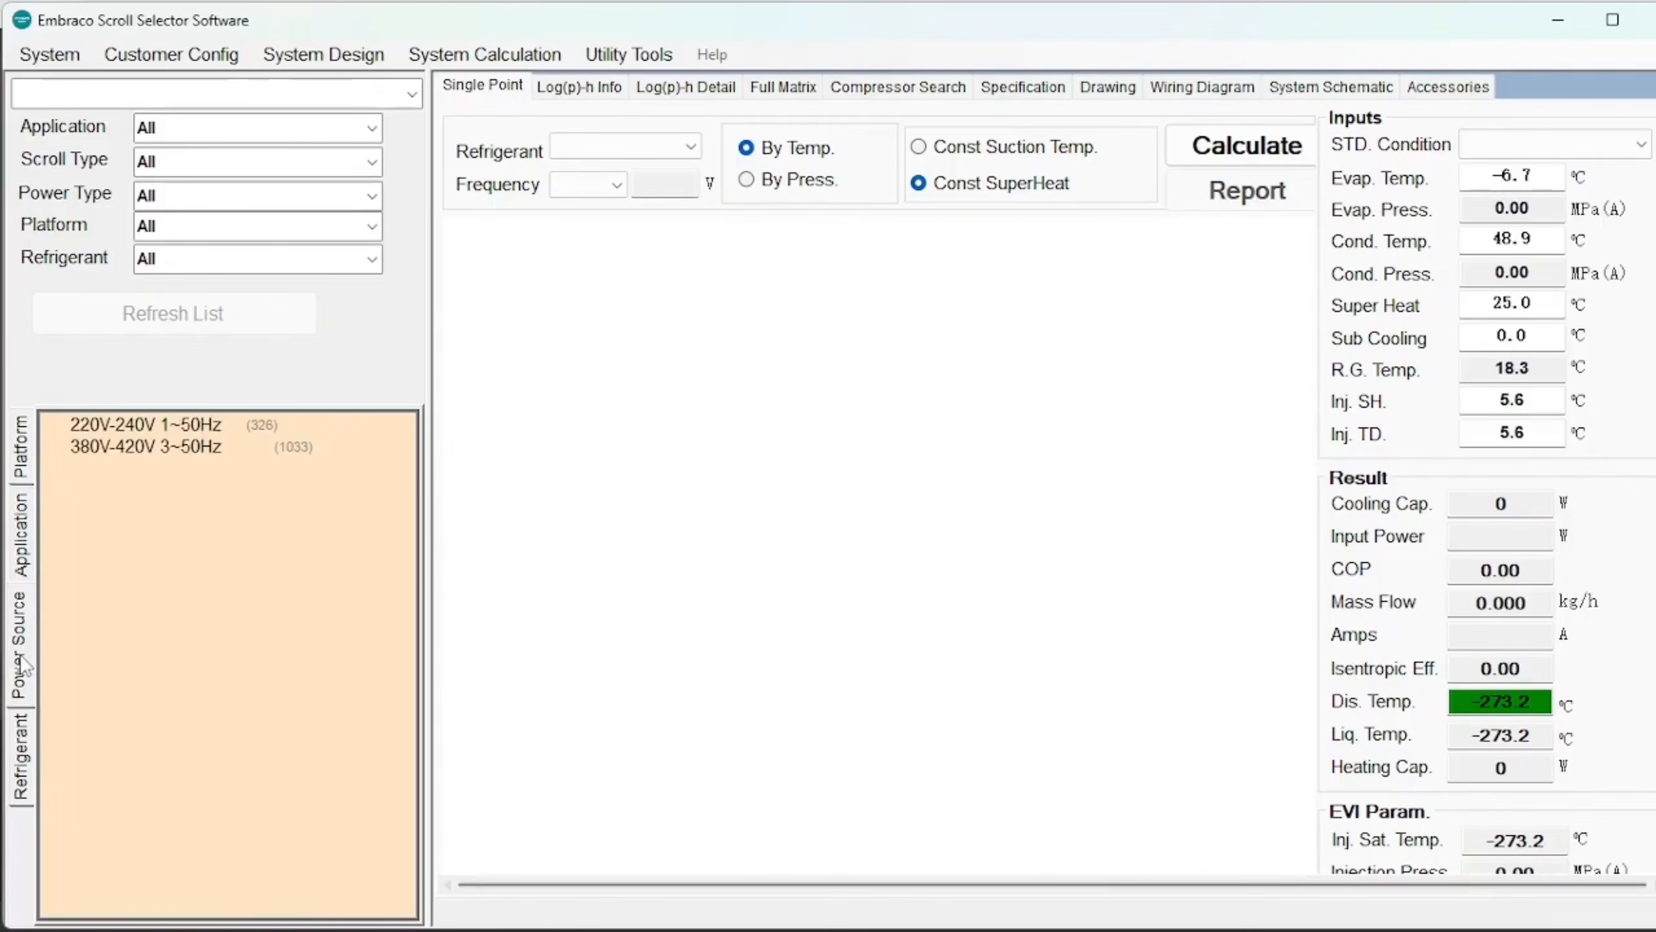
left_click(22, 752)
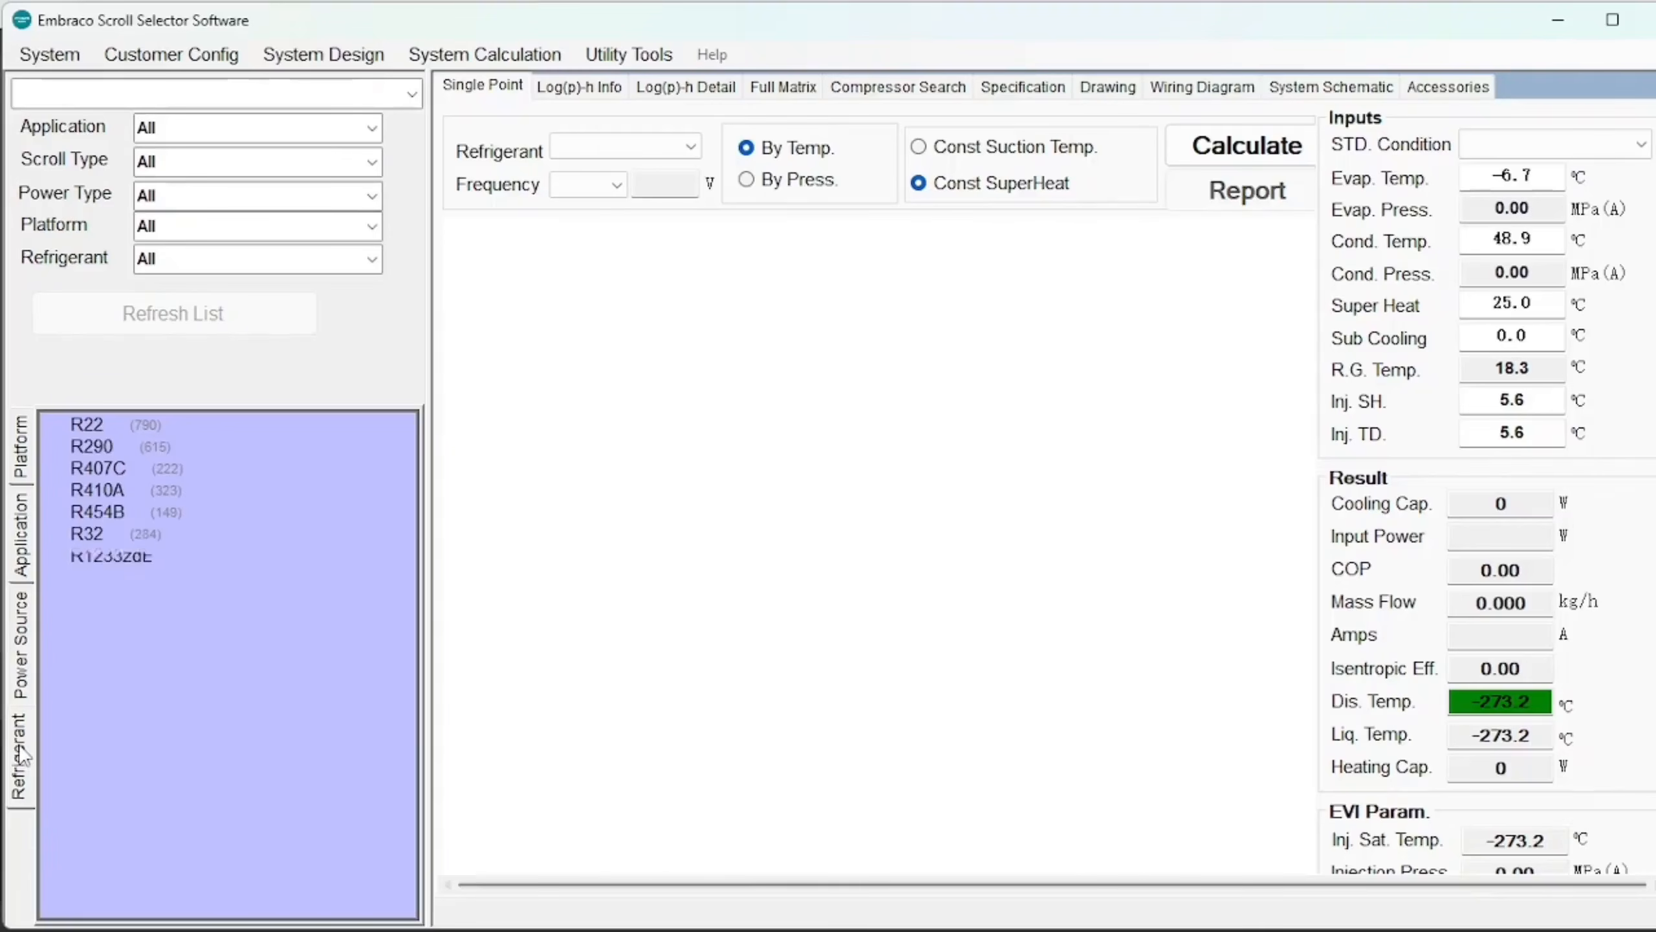
left_click(23, 463)
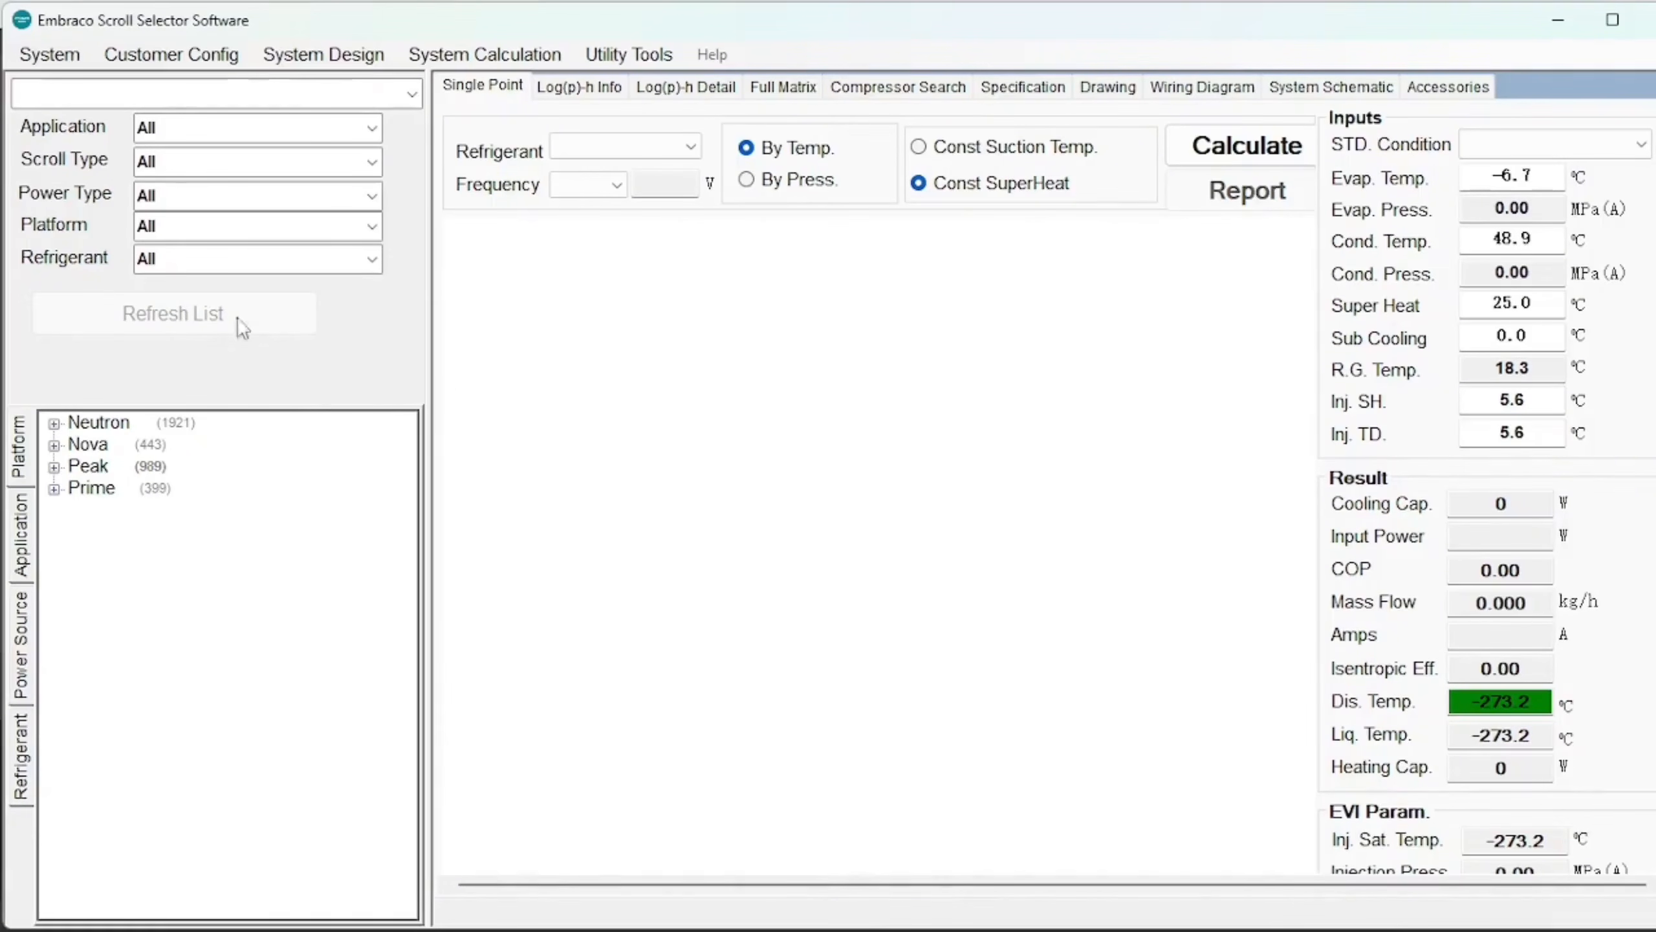
Browse the Application, Scroll Type and Power Type filter choices without changing them.
left_click(374, 130)
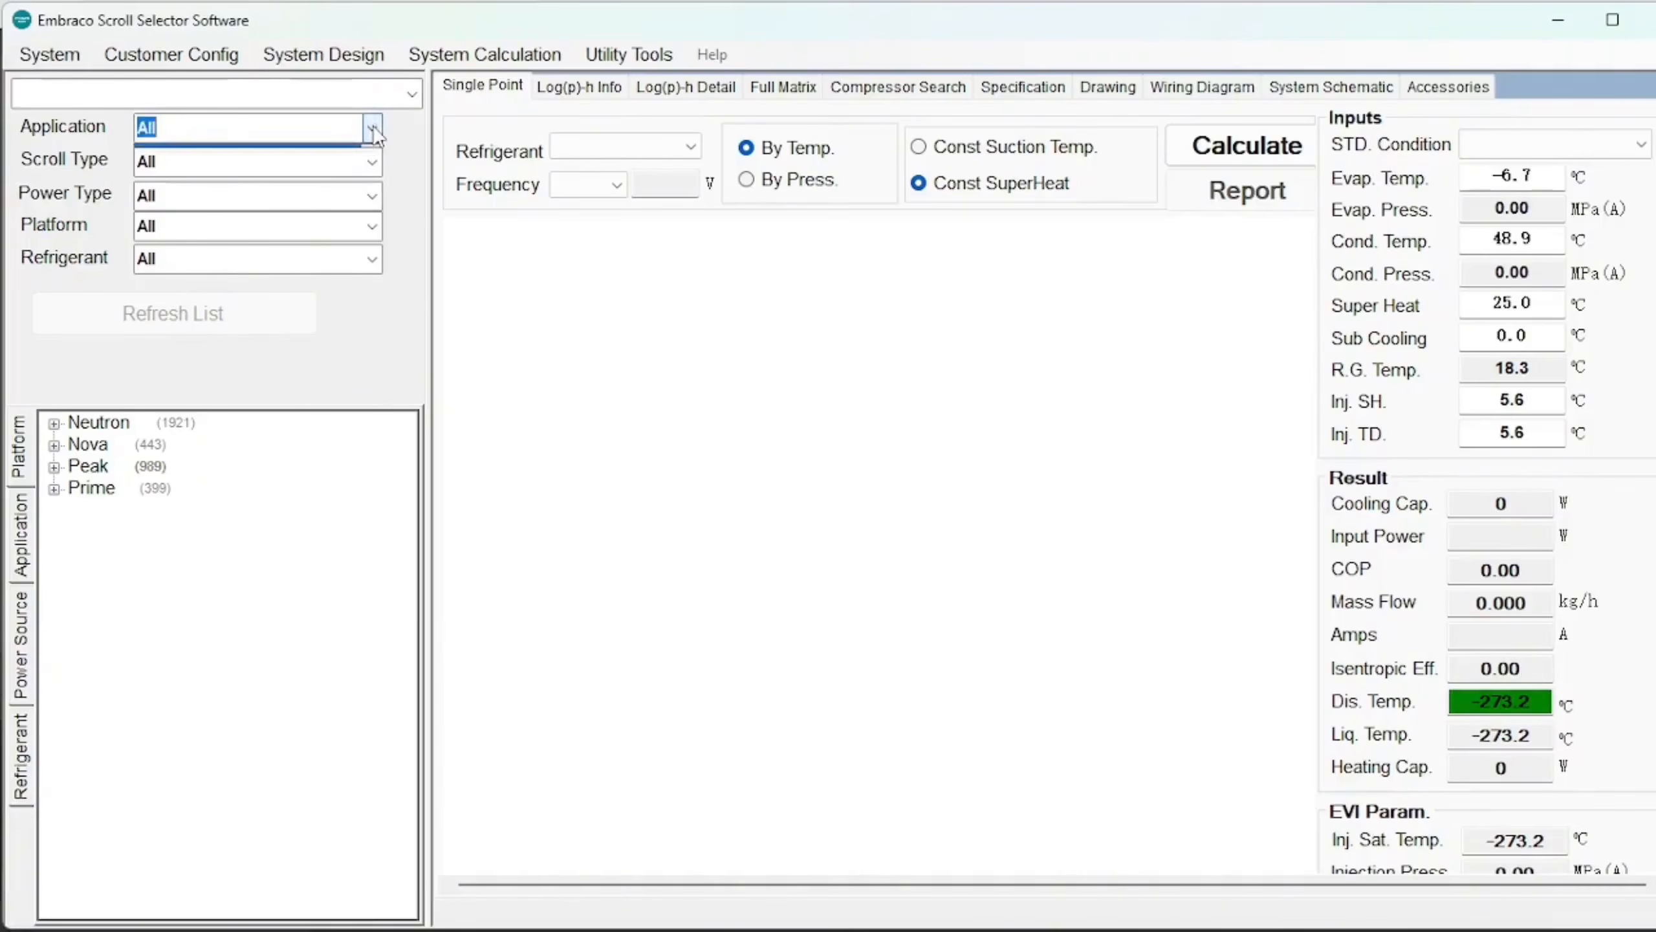
left_click(374, 129)
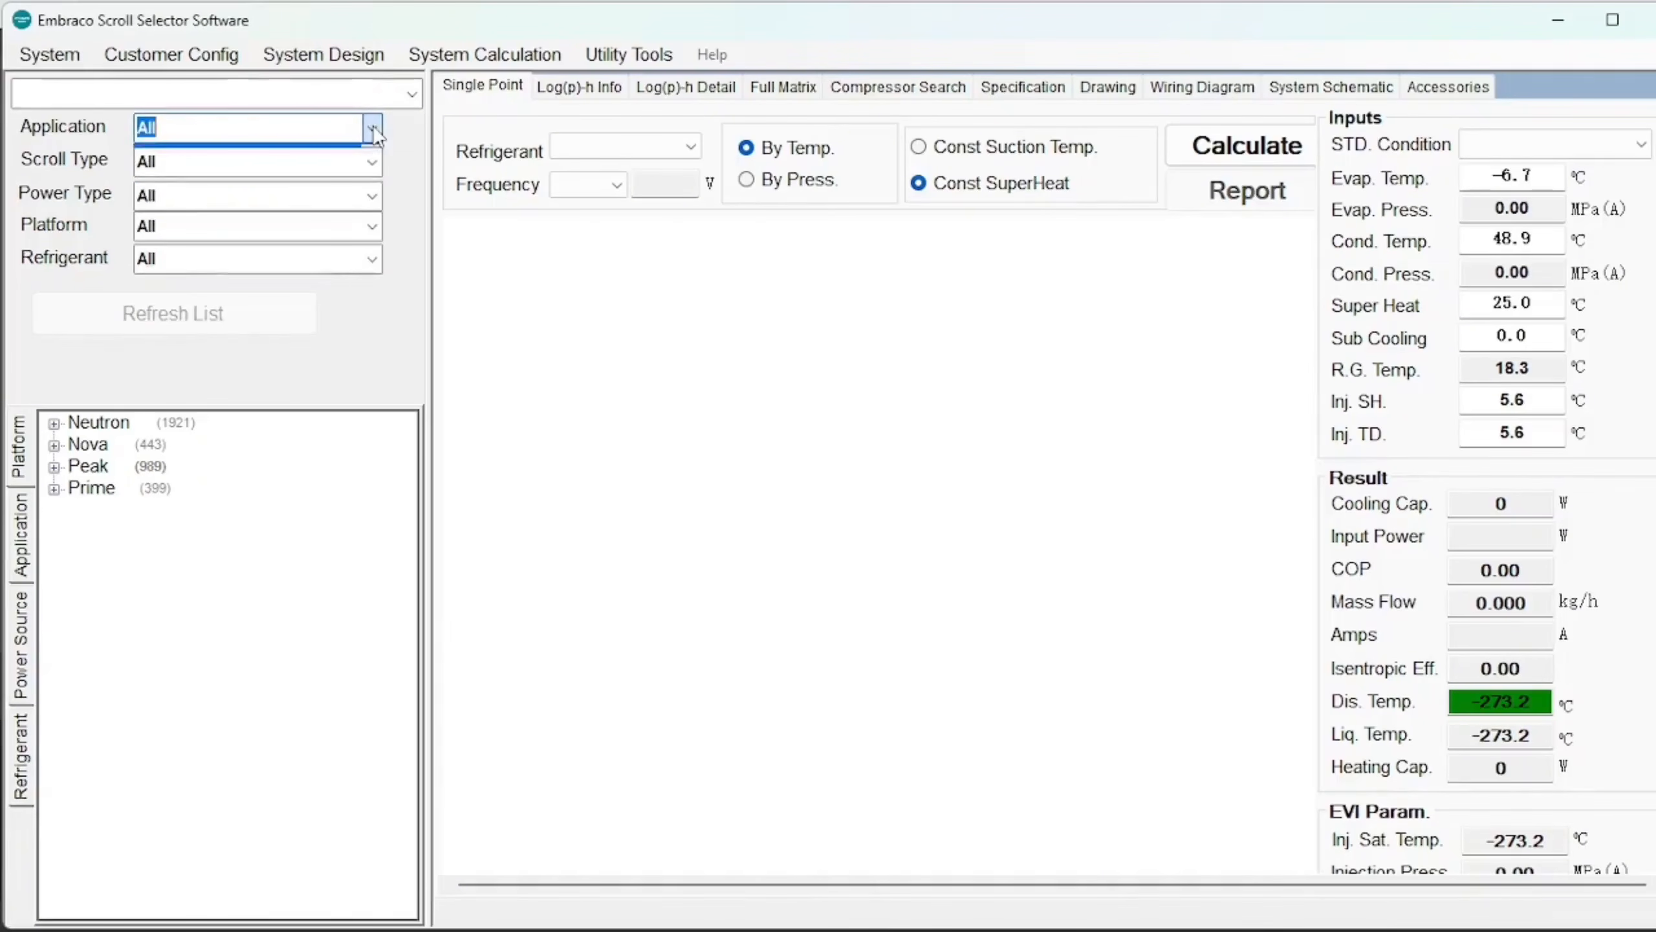
left_click(372, 168)
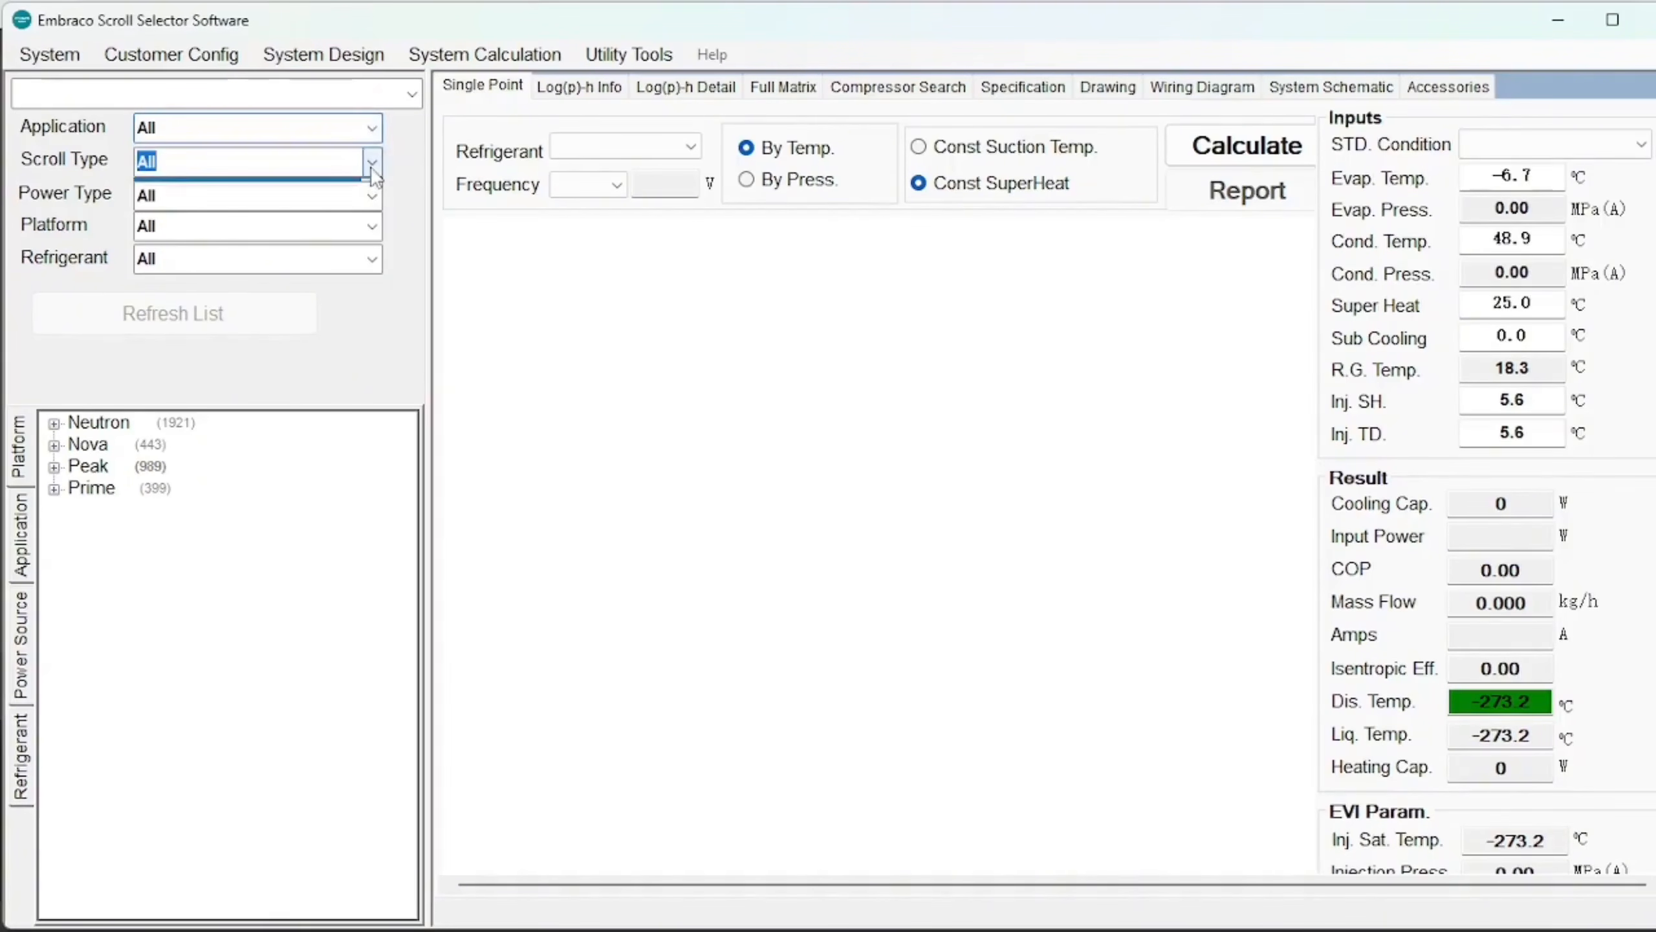
left_click(372, 168)
left_click(372, 168)
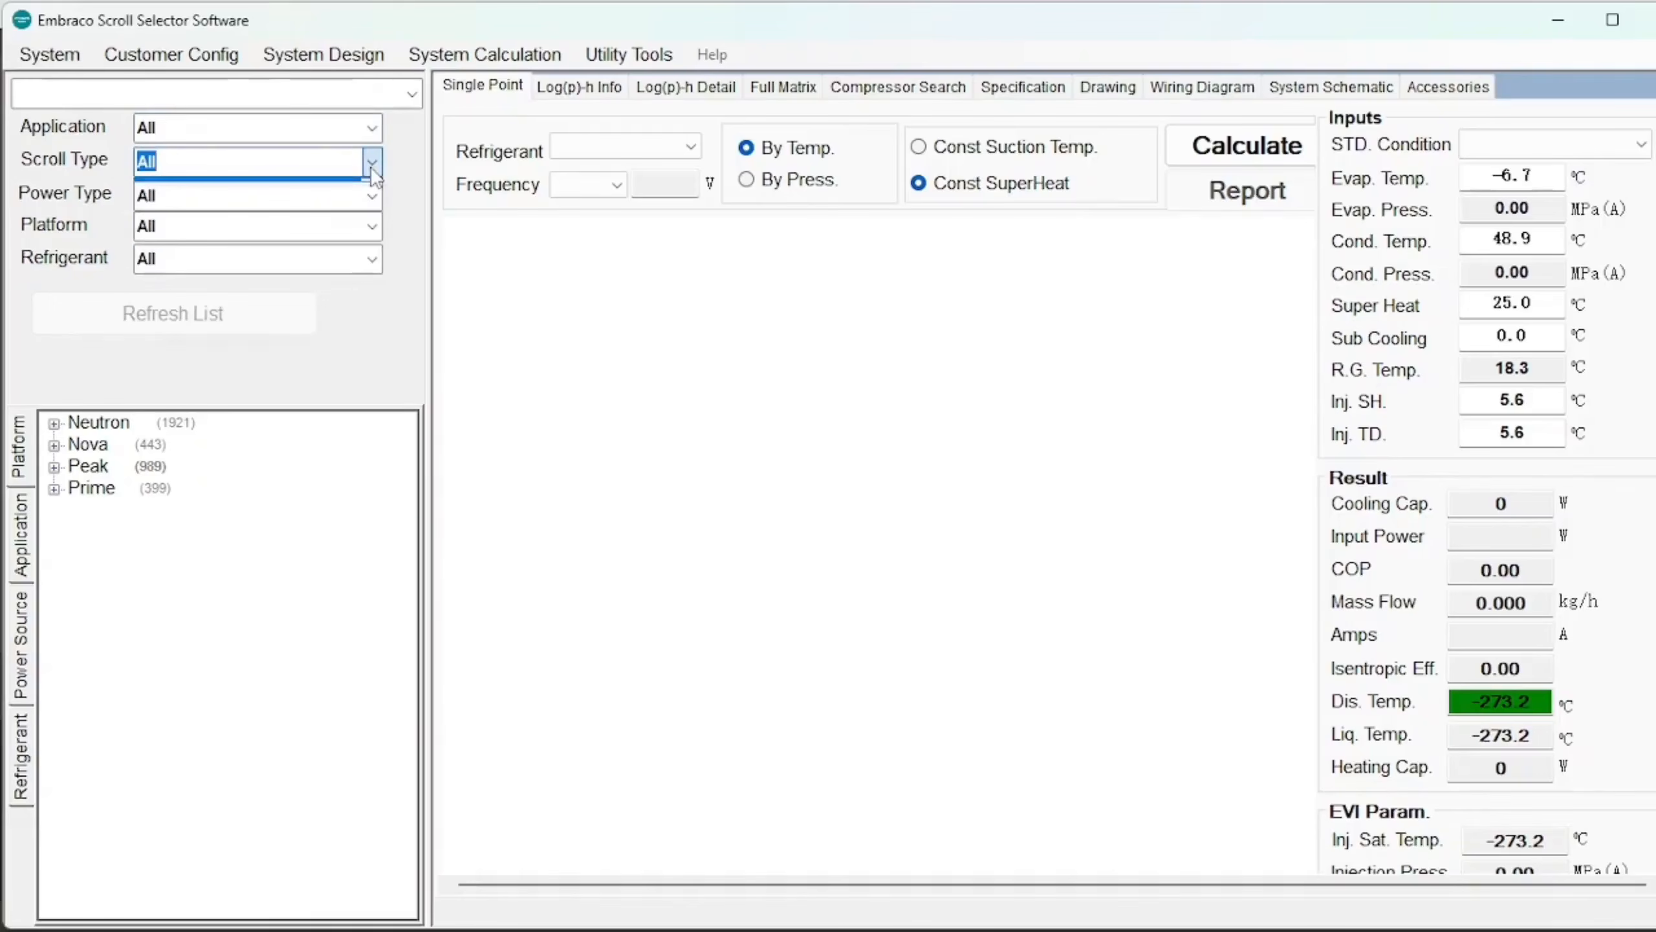
left_click(378, 201)
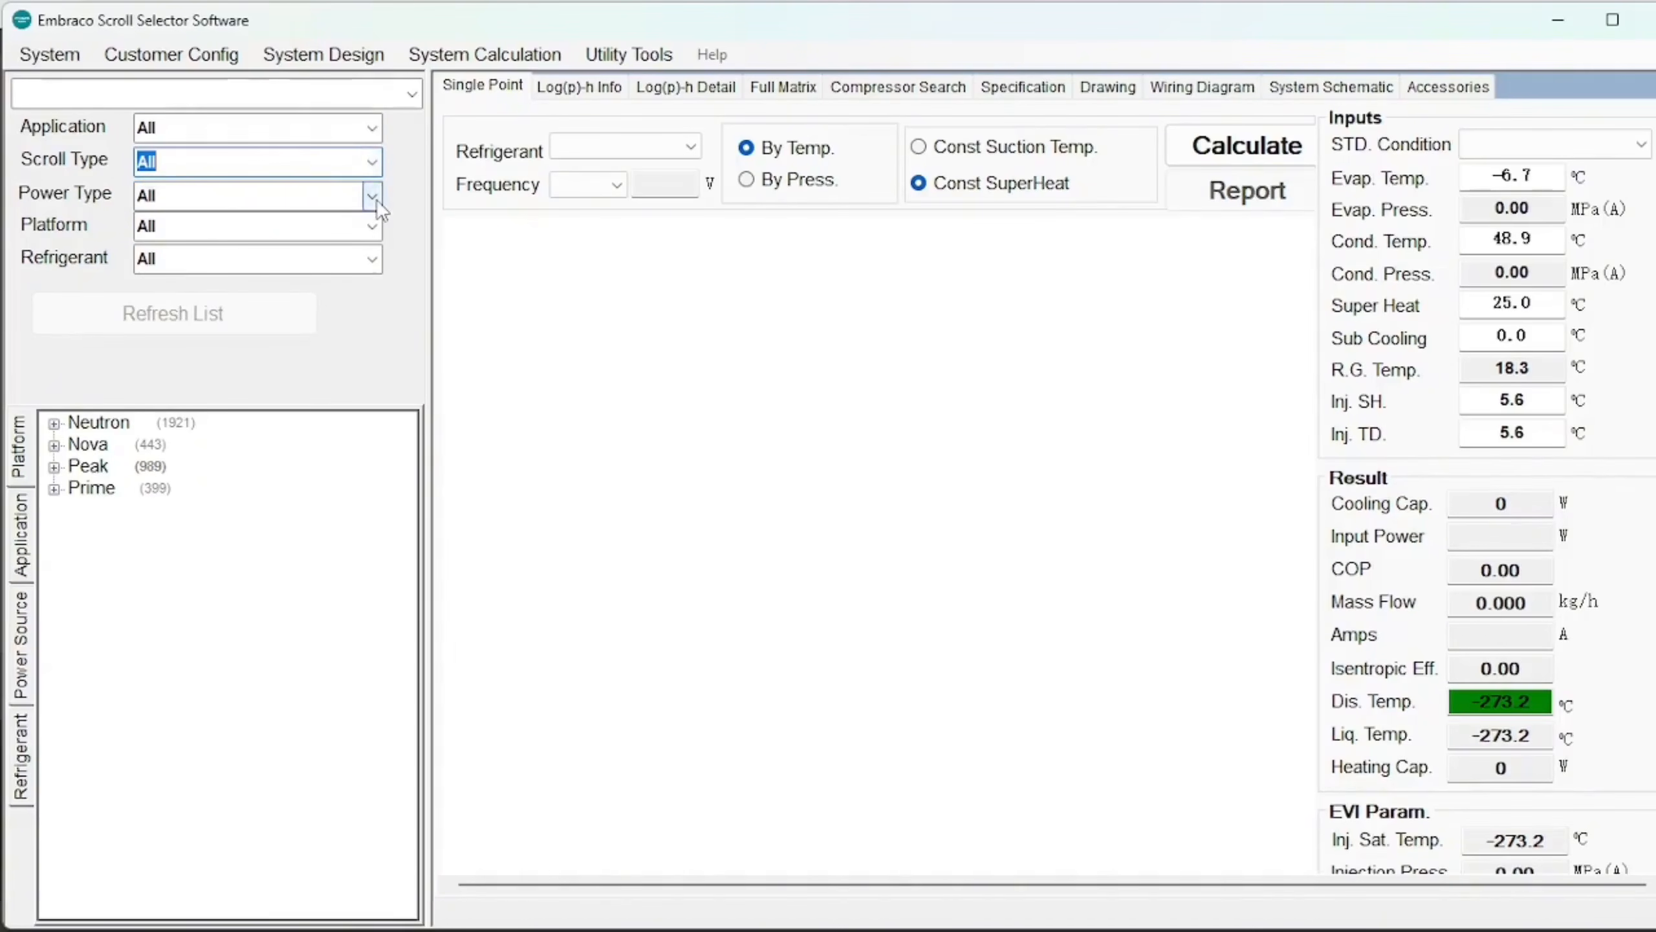
left_click(378, 202)
left_click(378, 201)
left_click(378, 201)
Browse the Platform and Refrigerant filter choices, then bring up the Application choices.
left_click(373, 229)
left_click(374, 230)
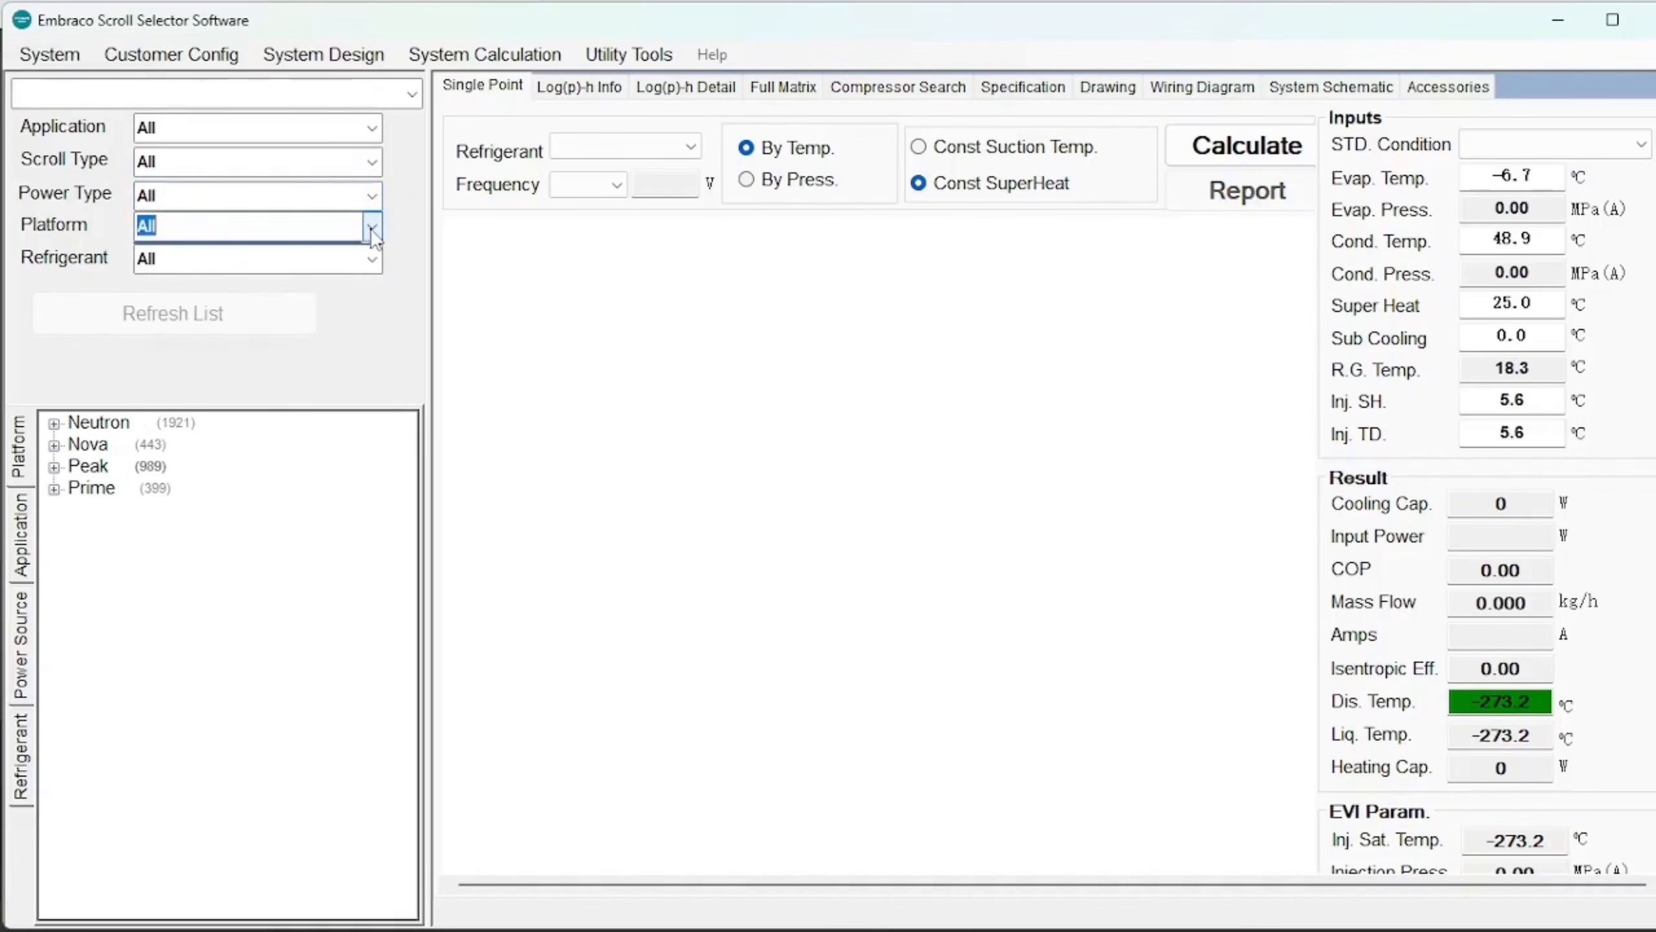
left_click(373, 262)
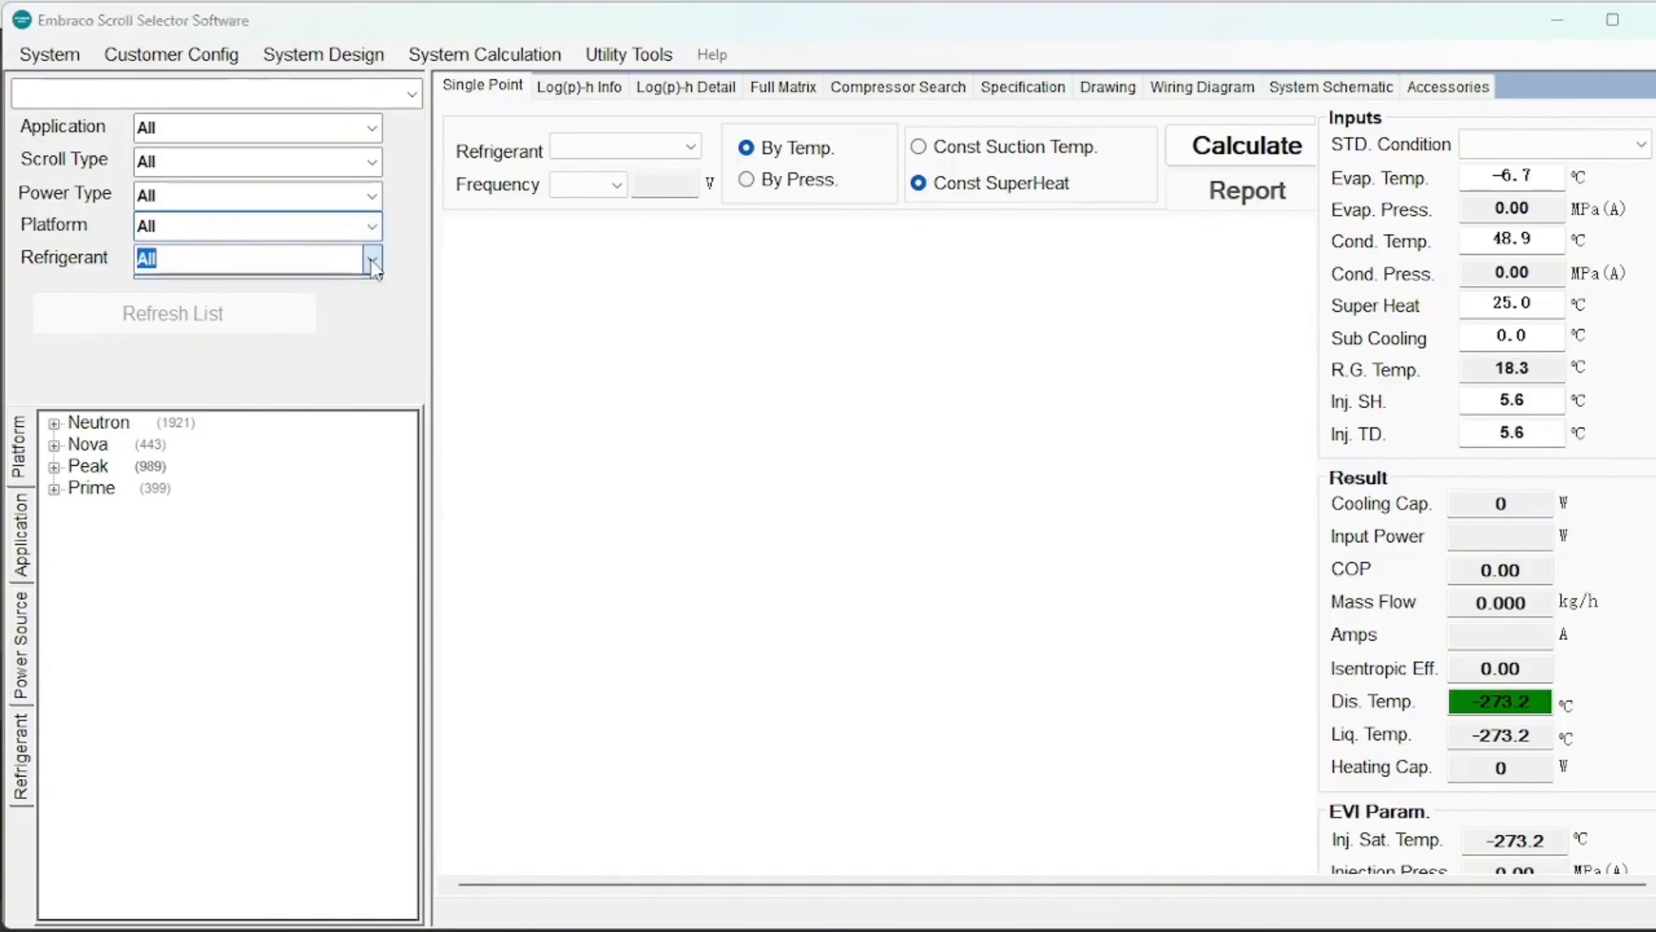
left_click(374, 262)
left_click(374, 262)
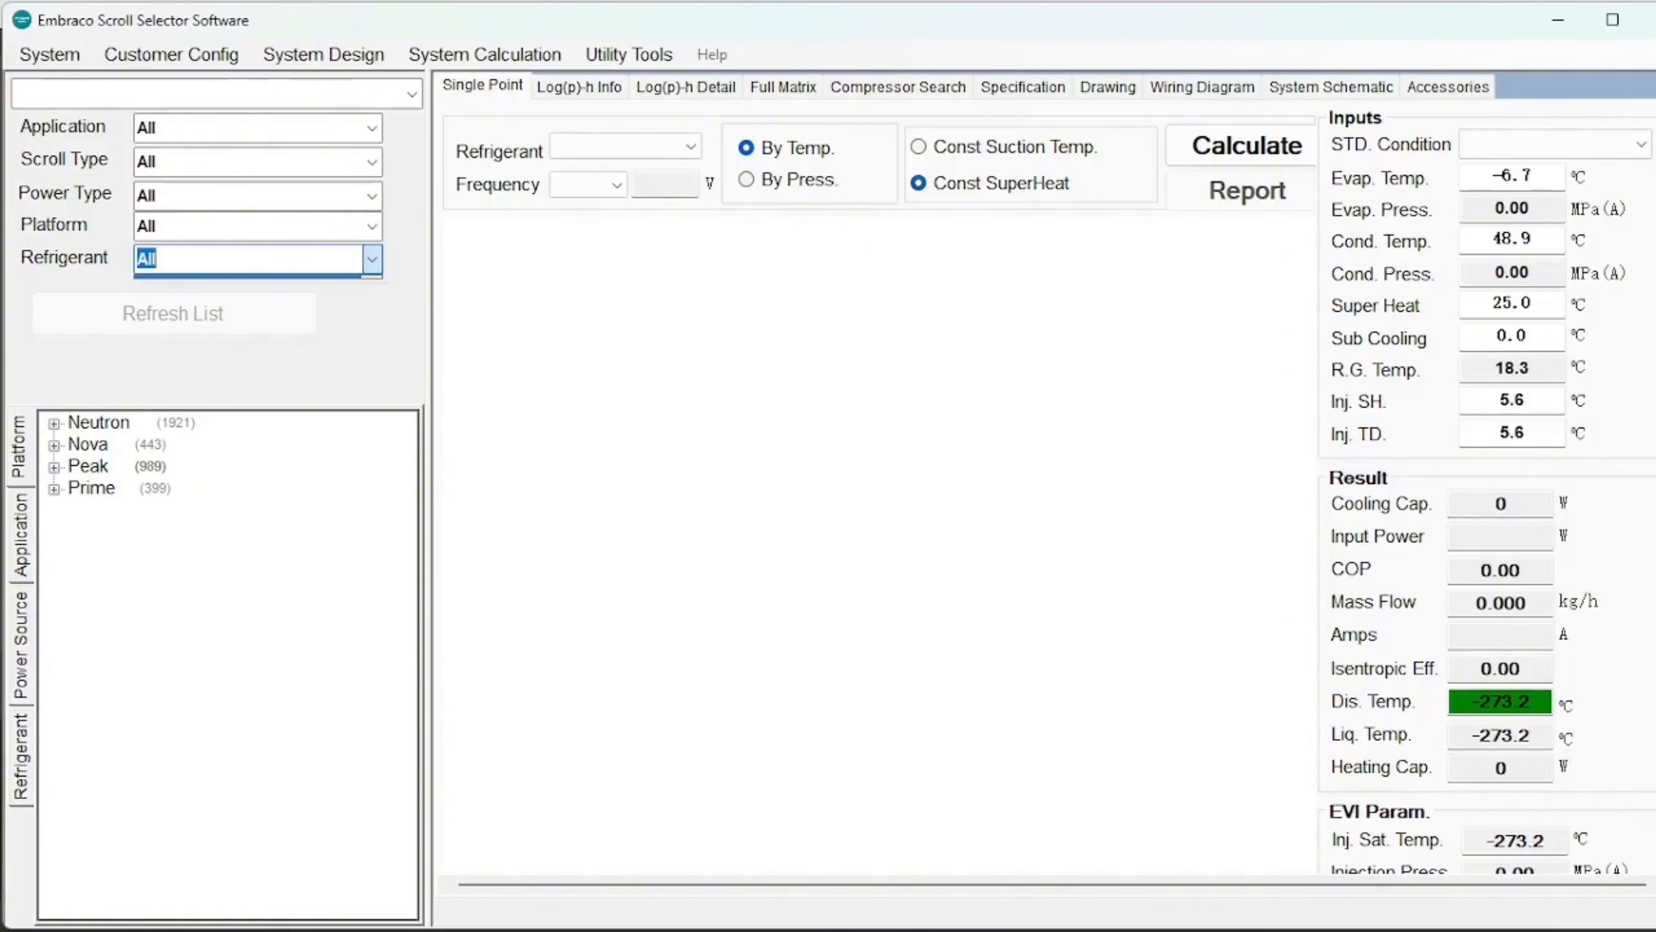
left_click(371, 128)
left_click(374, 133)
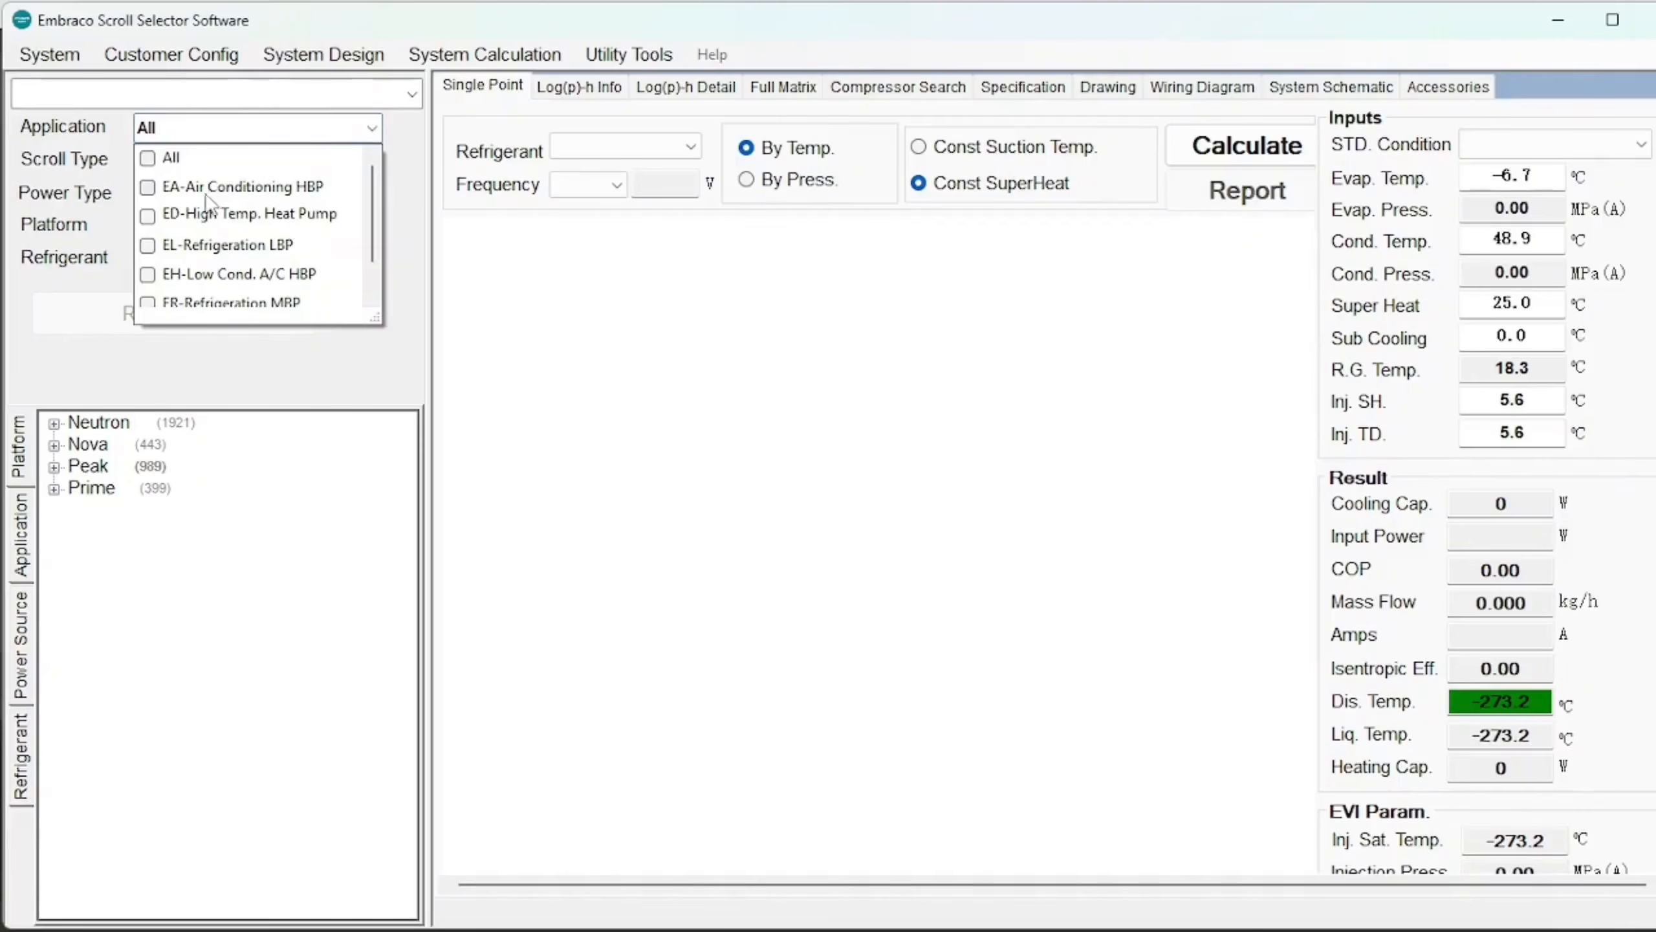
Filter to EA-Air Conditioning HBP with both 208V-230V 1~60Hz and 3~60Hz power supplies.
left_click(202, 190)
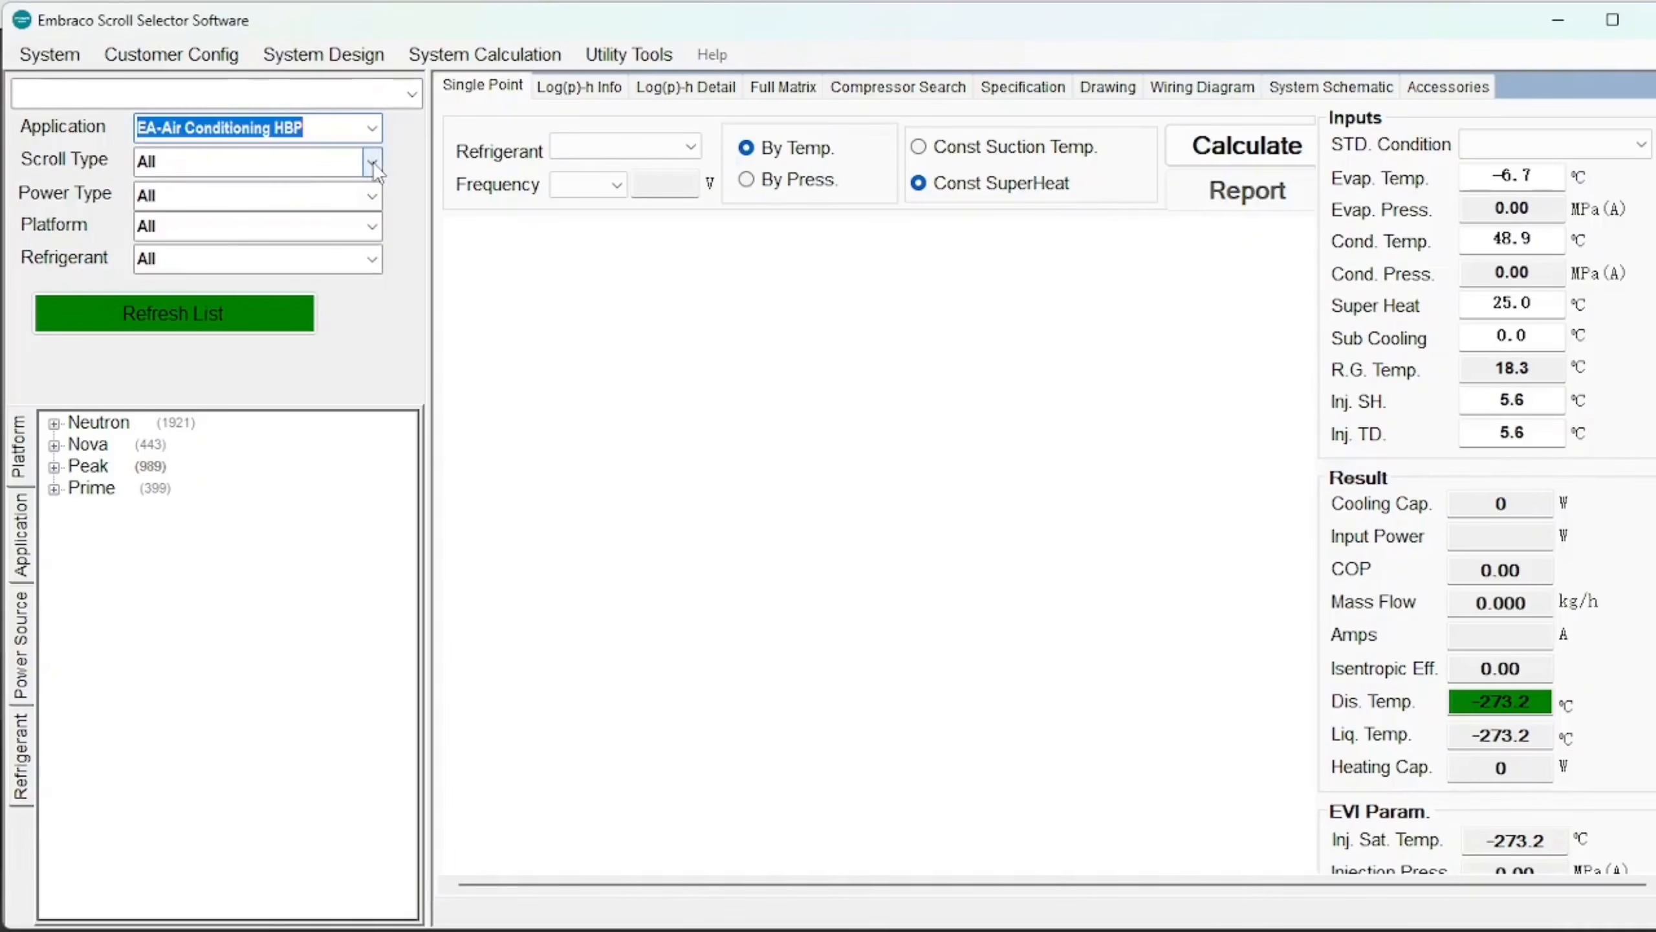
left_click(374, 161)
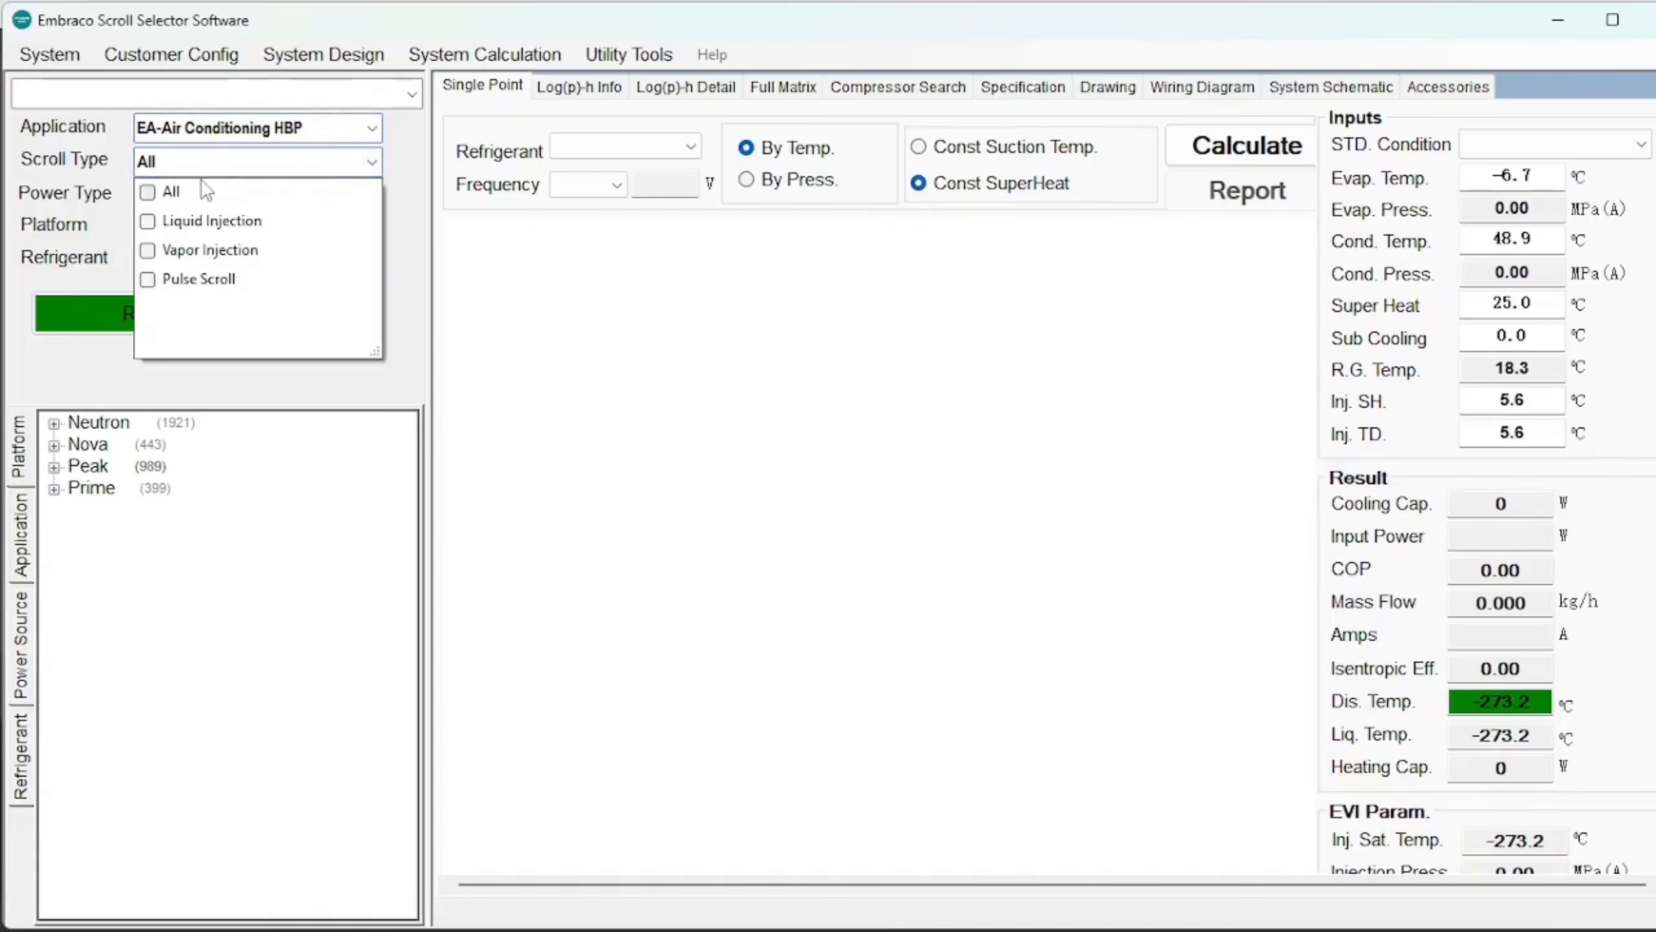
left_click(374, 164)
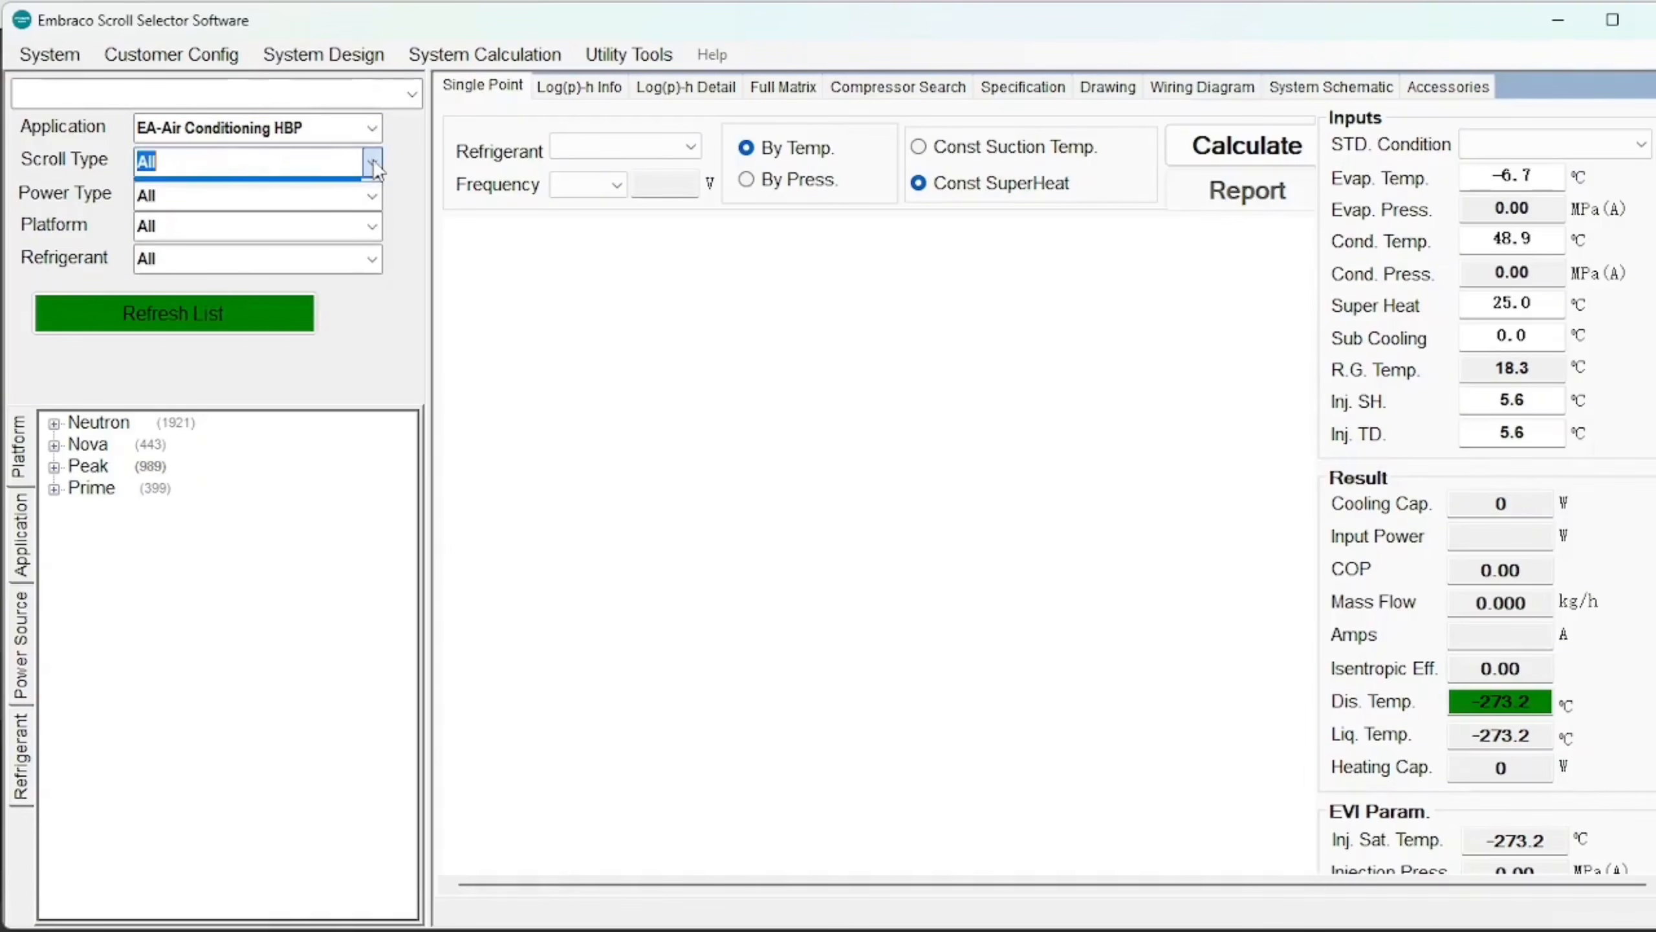
left_click(373, 197)
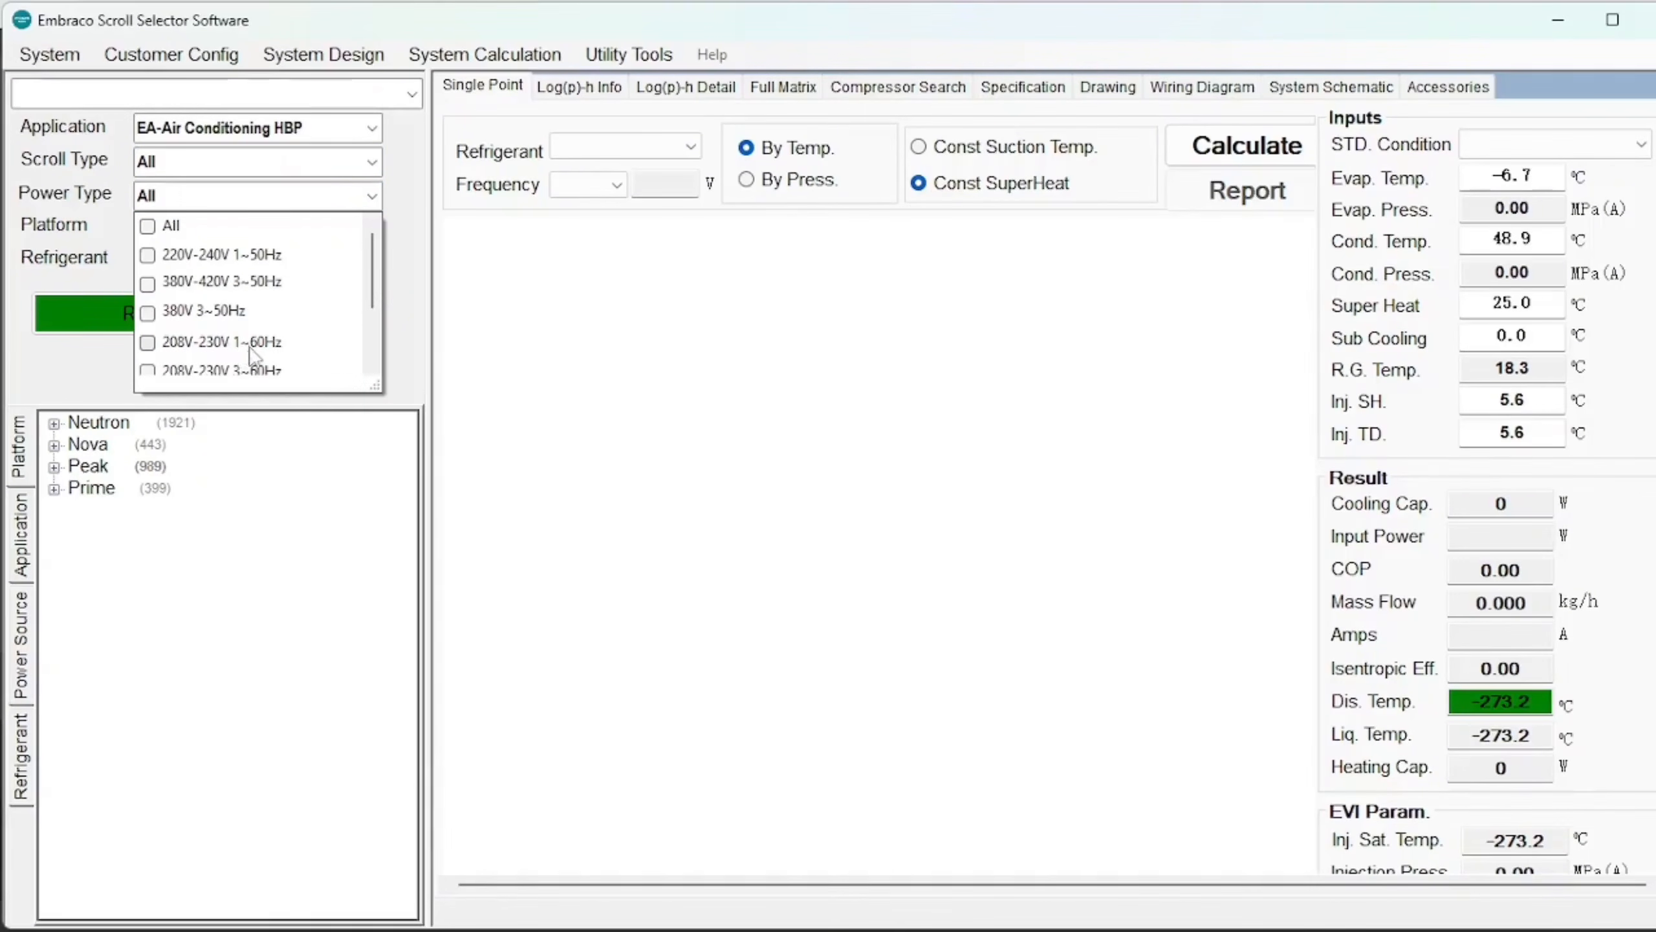
left_click(297, 344)
left_click(277, 370)
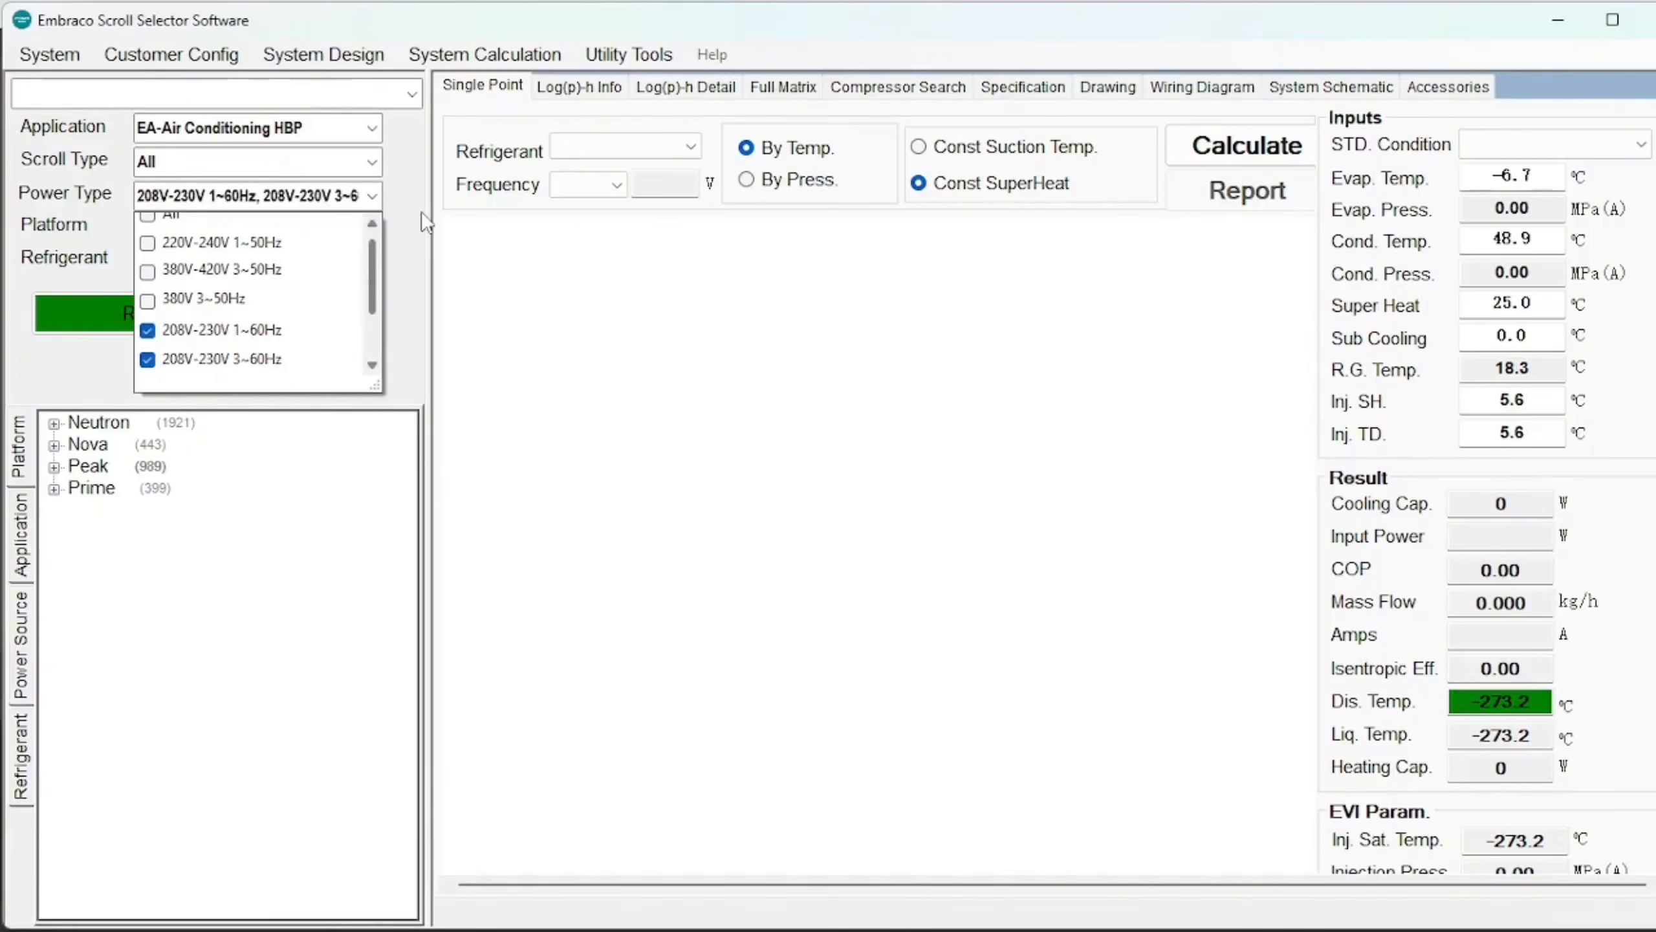
left_click(422, 227)
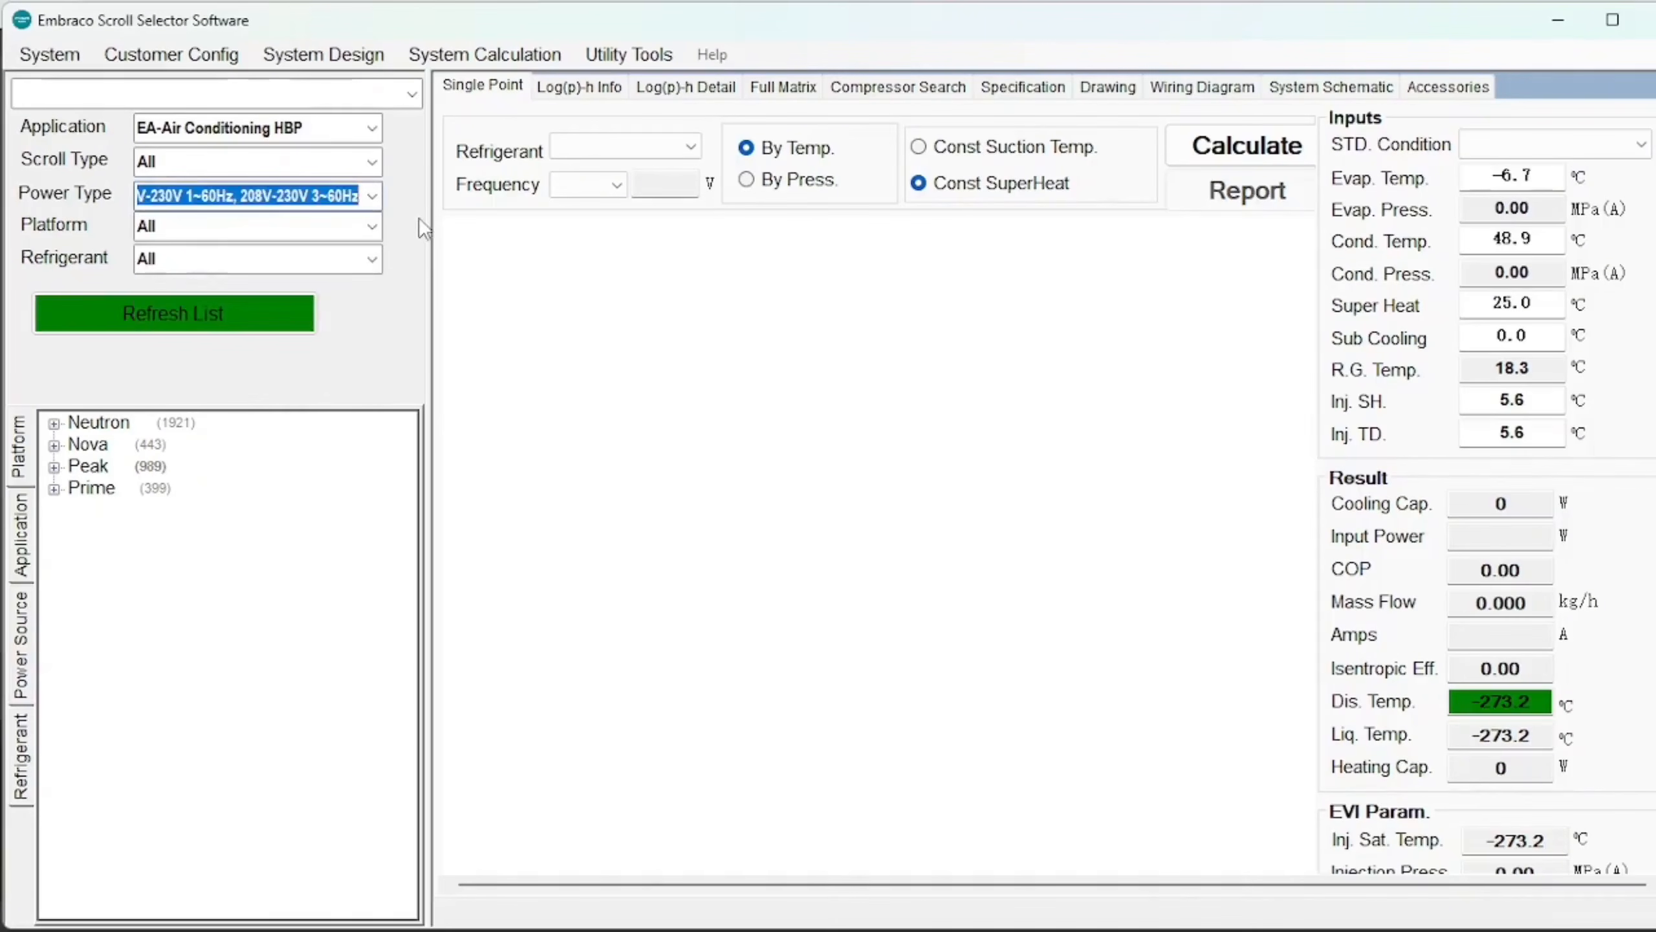
Add R454B and R32 refrigerant filters, leave Platform at All, and refresh the list.
left_click(376, 224)
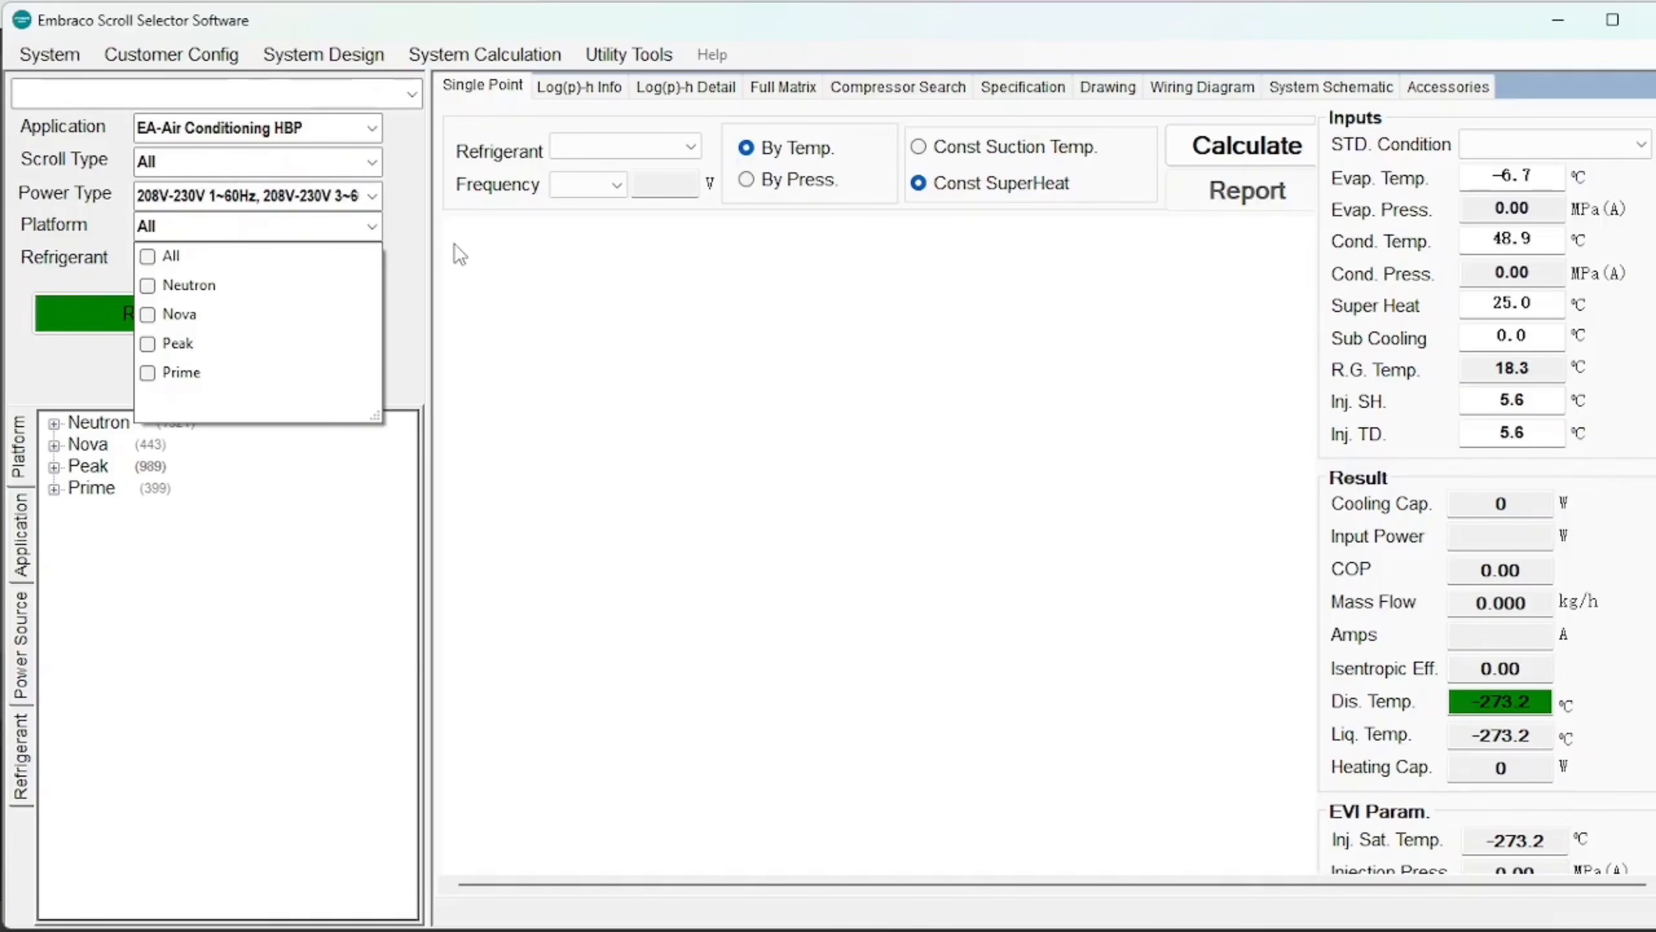
left_click(377, 225)
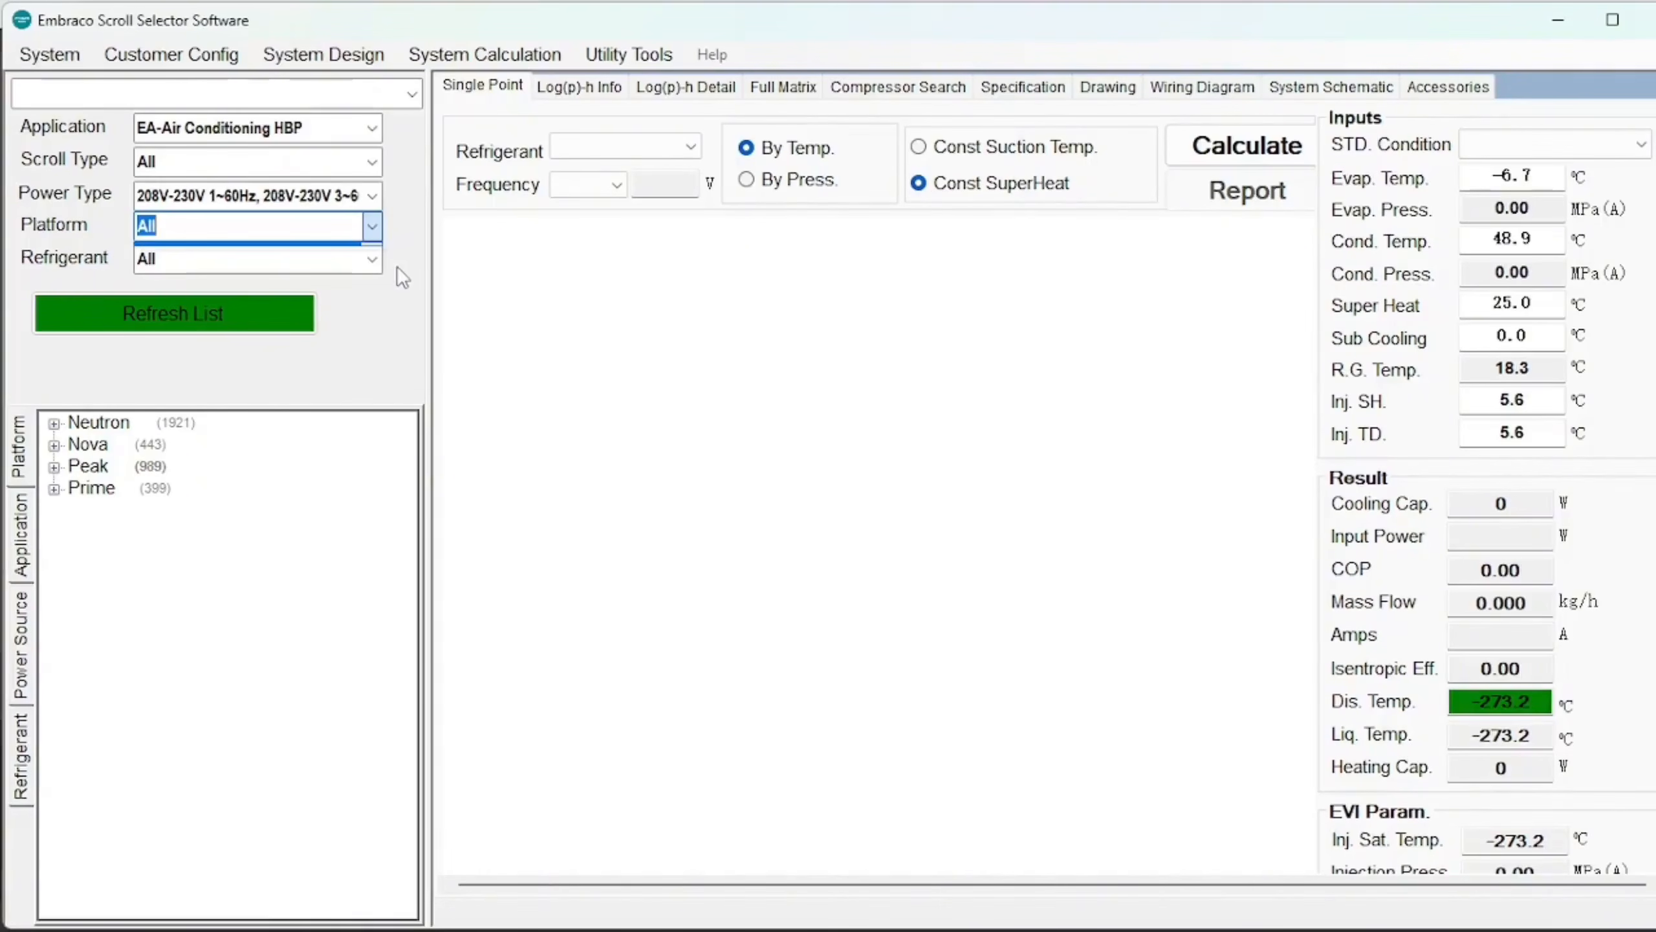
left_click(374, 259)
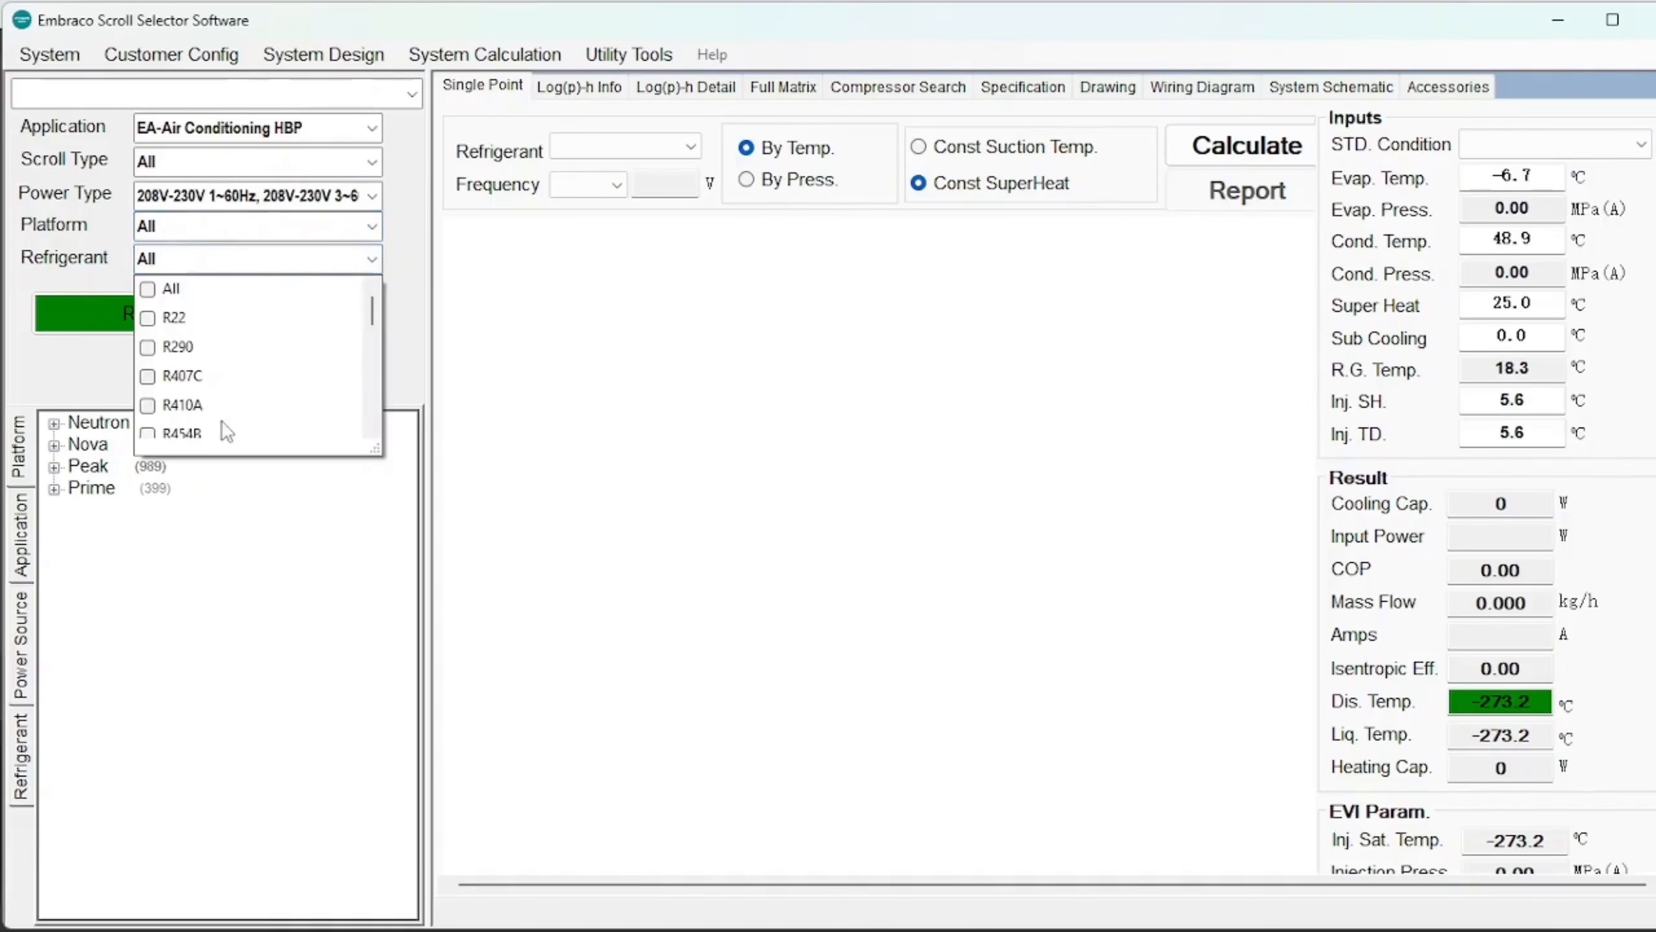
left_click(196, 433)
scroll(208, 416, "down", 2)
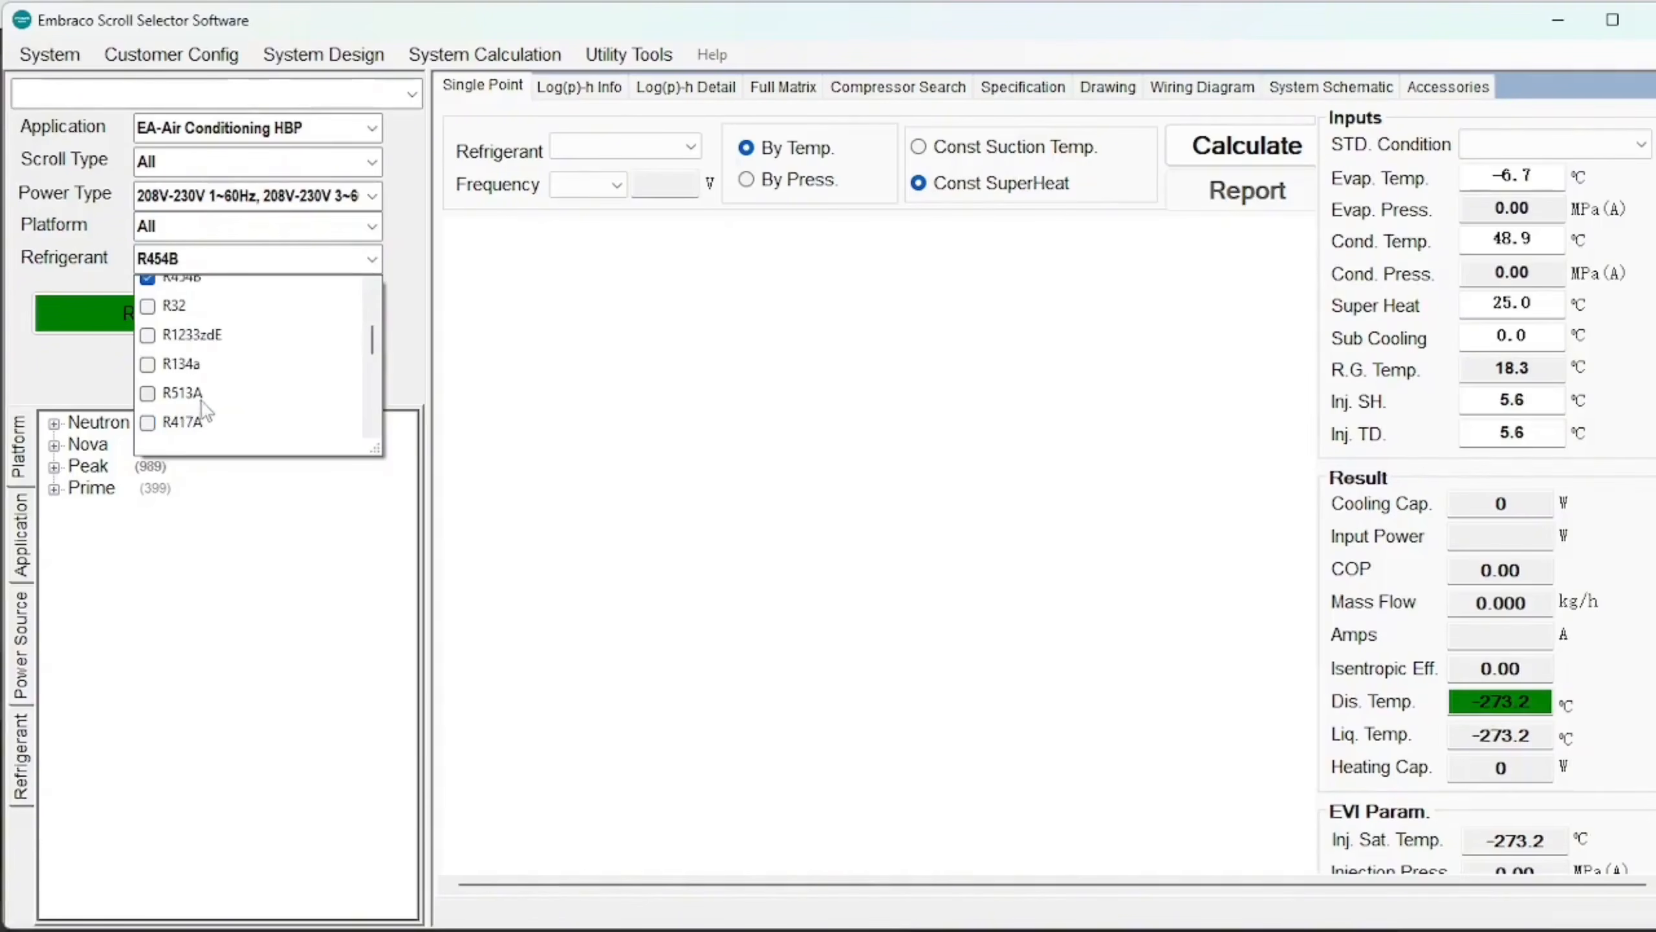
left_click(177, 305)
left_click(413, 314)
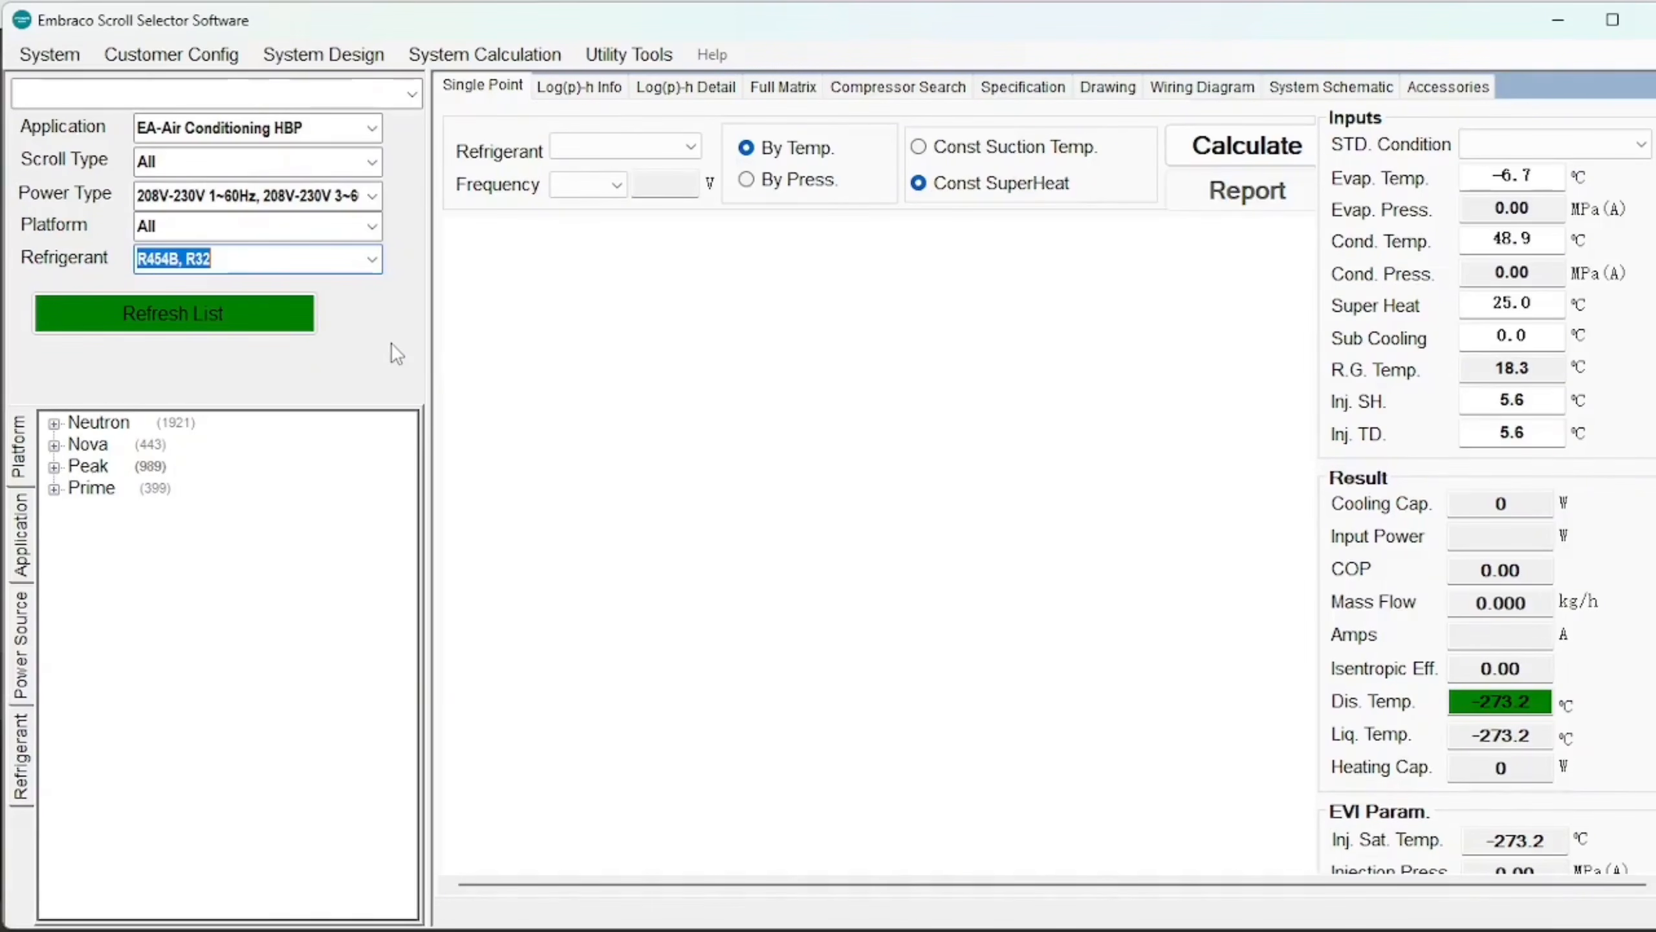
left_click(262, 313)
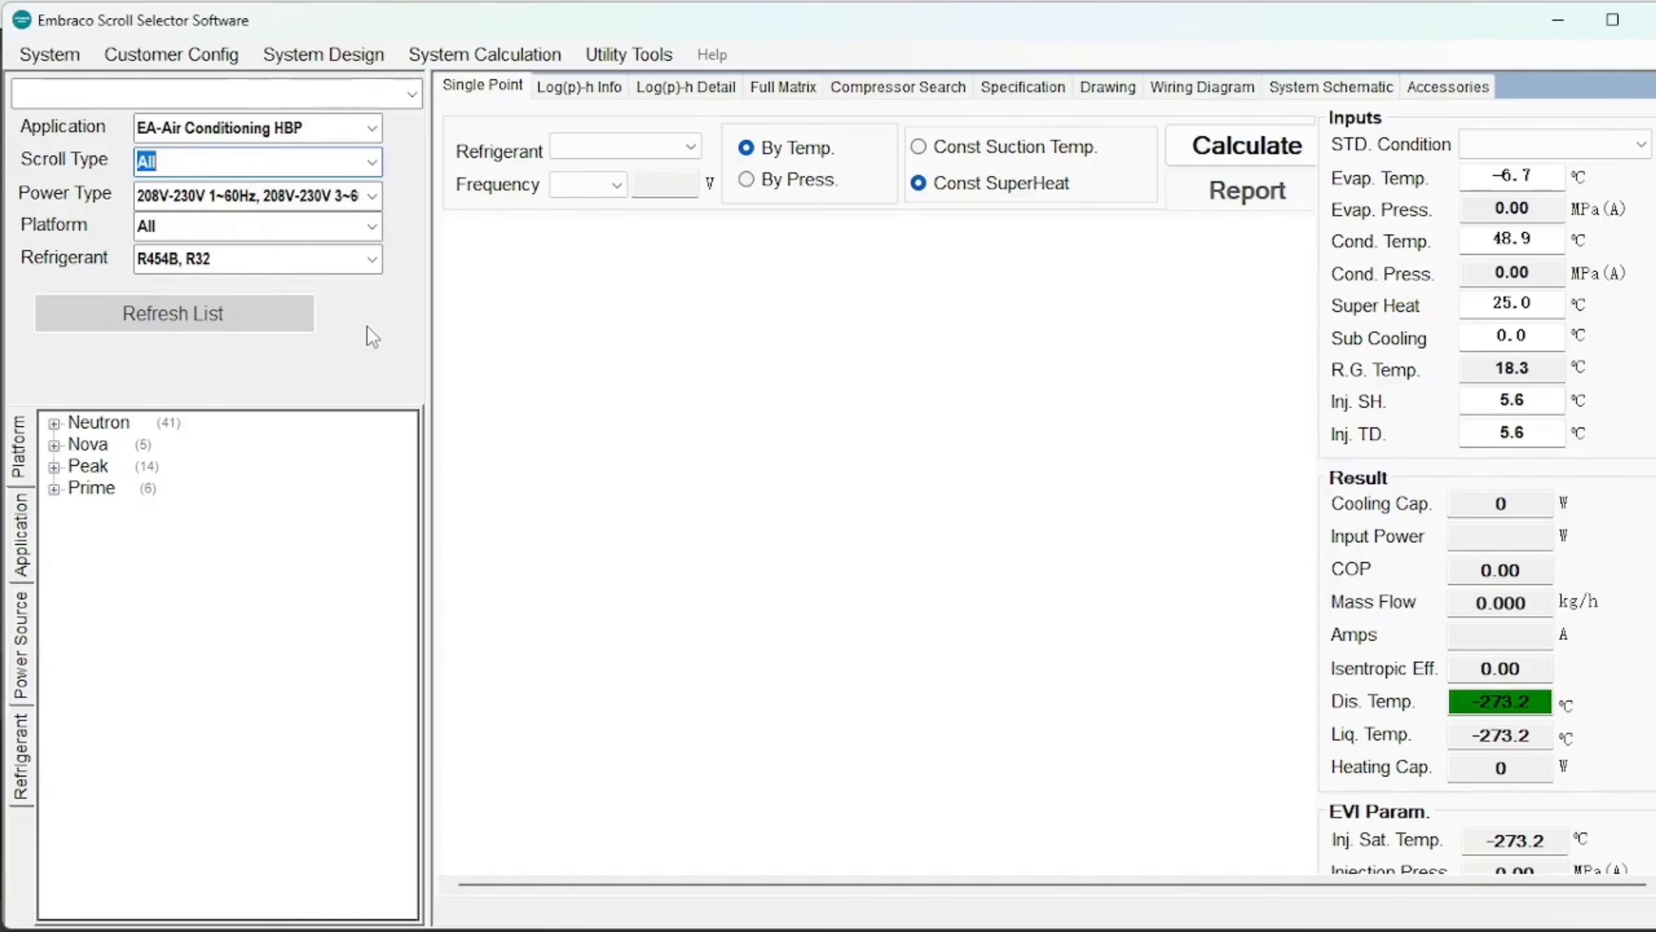
Browse the Neutron, Nova and Peak models, including EAF137J-D1-NAAA, before going to Compressor Search.
left_click(55, 424)
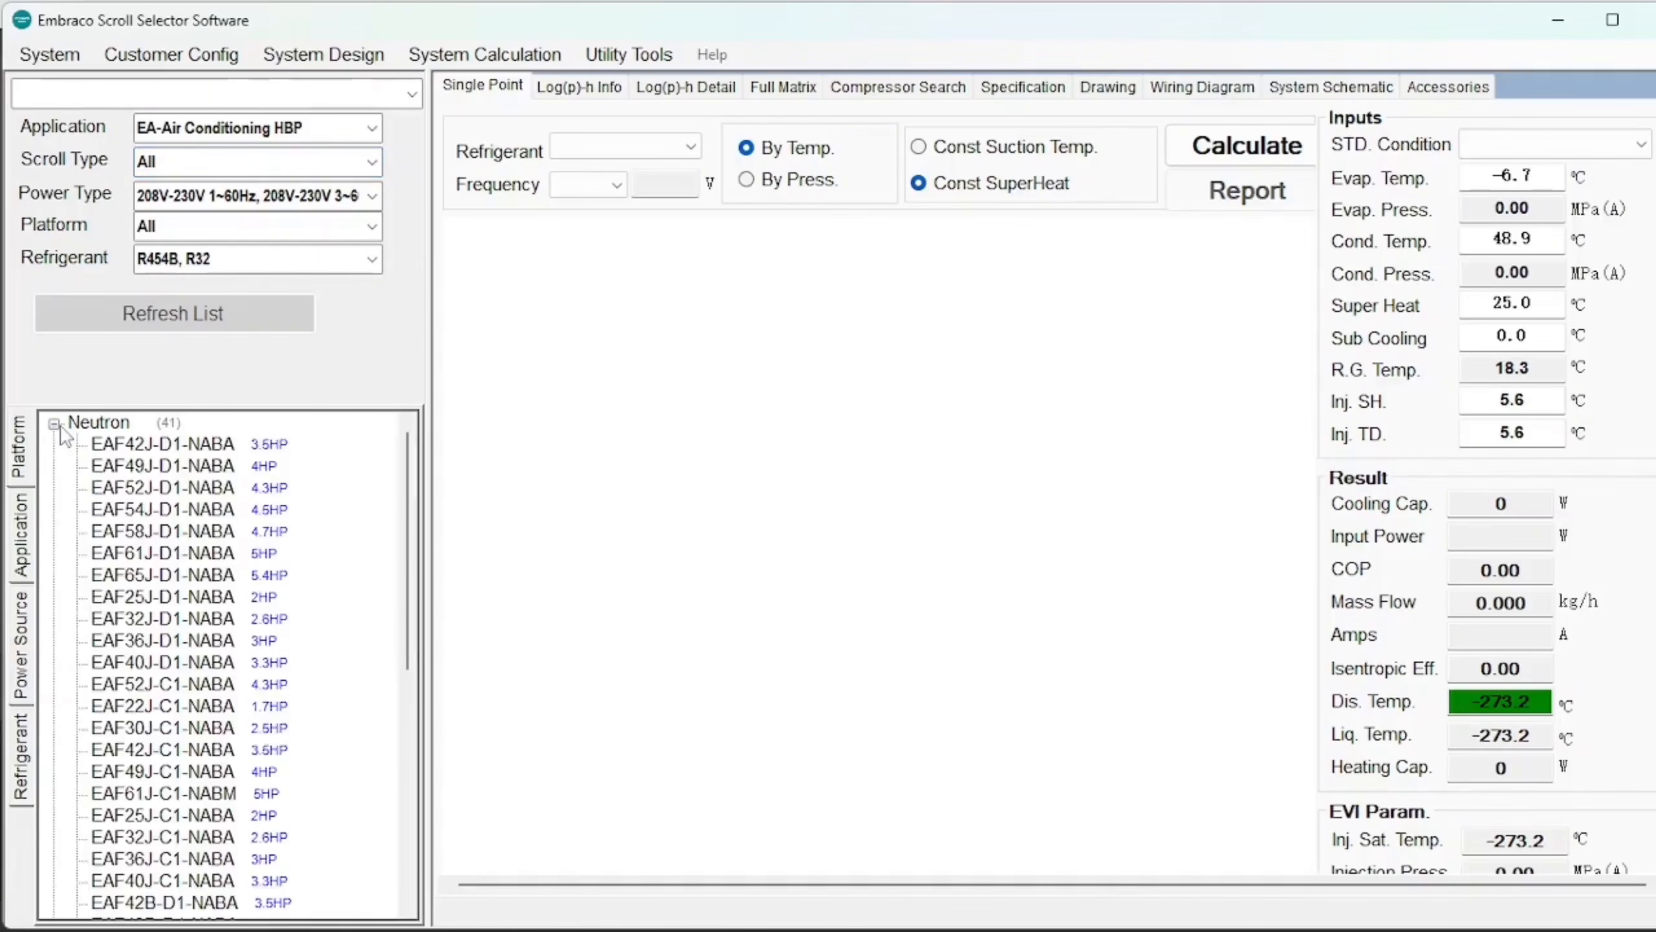
left_click(55, 423)
left_click(55, 446)
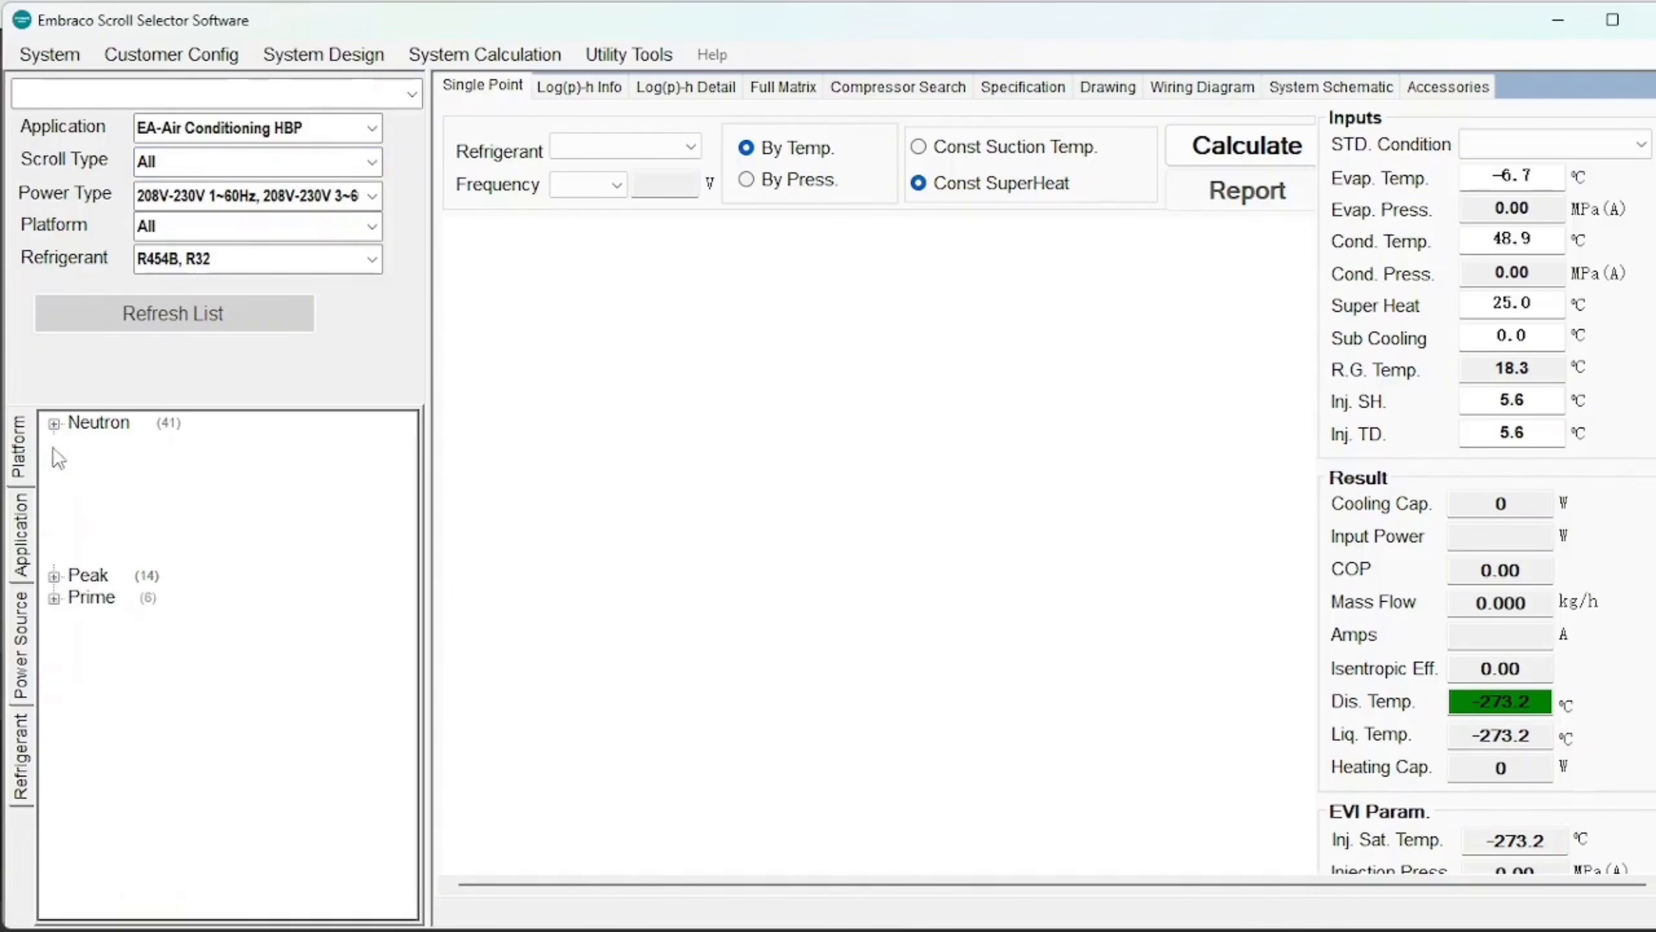
left_click(55, 446)
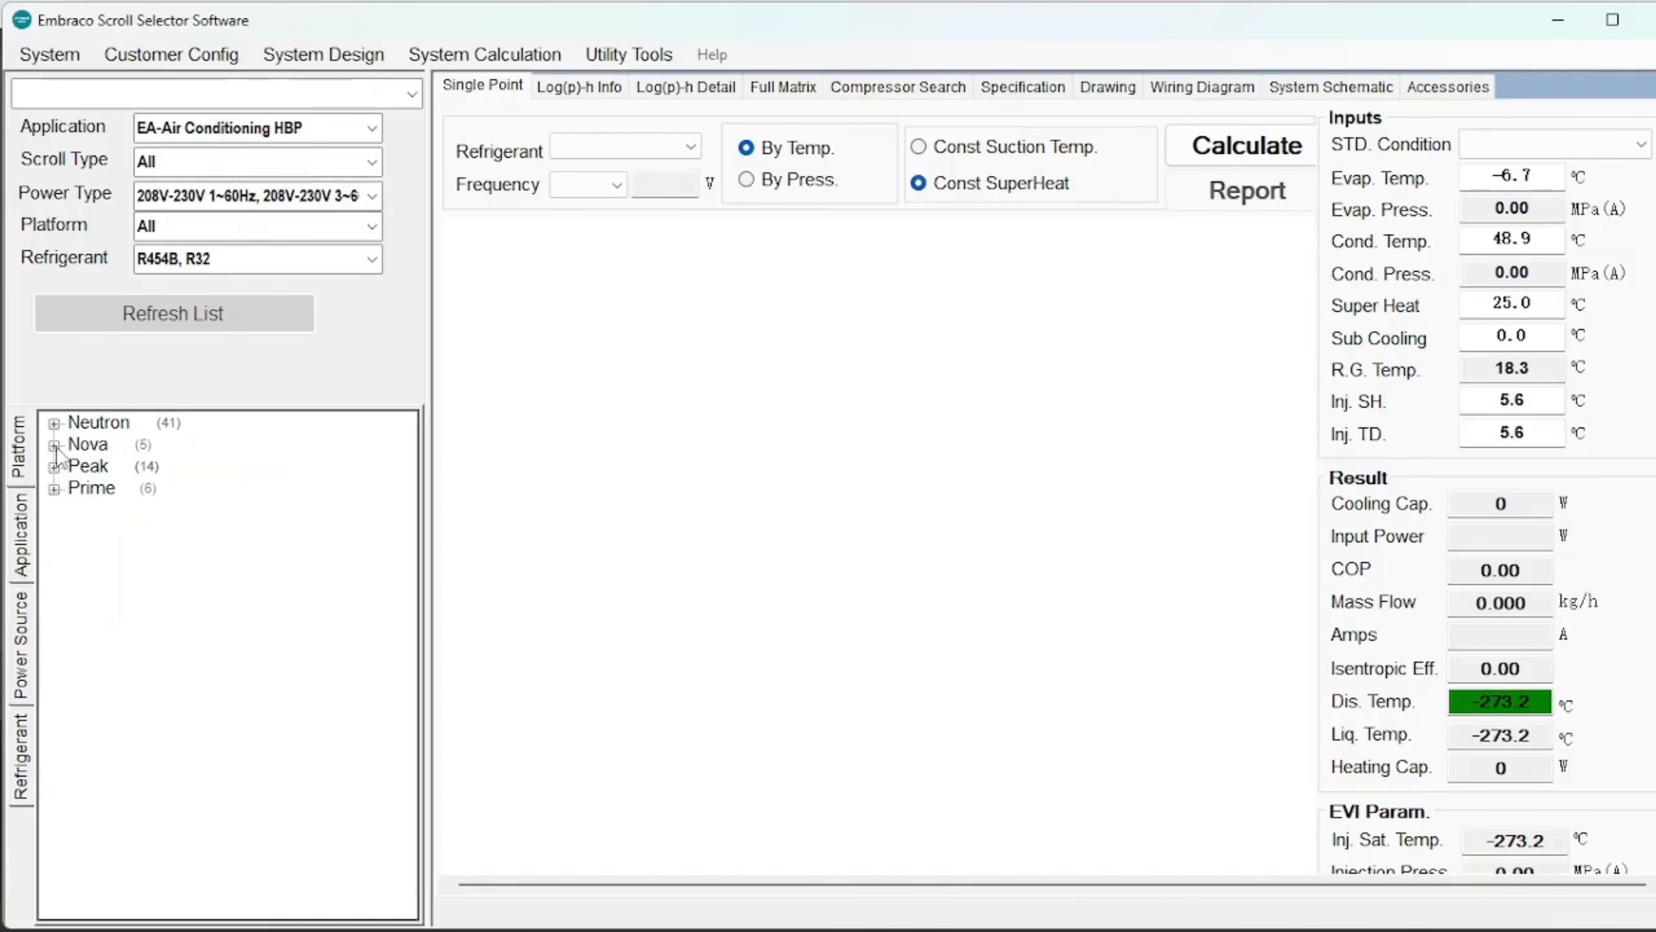
left_click(55, 467)
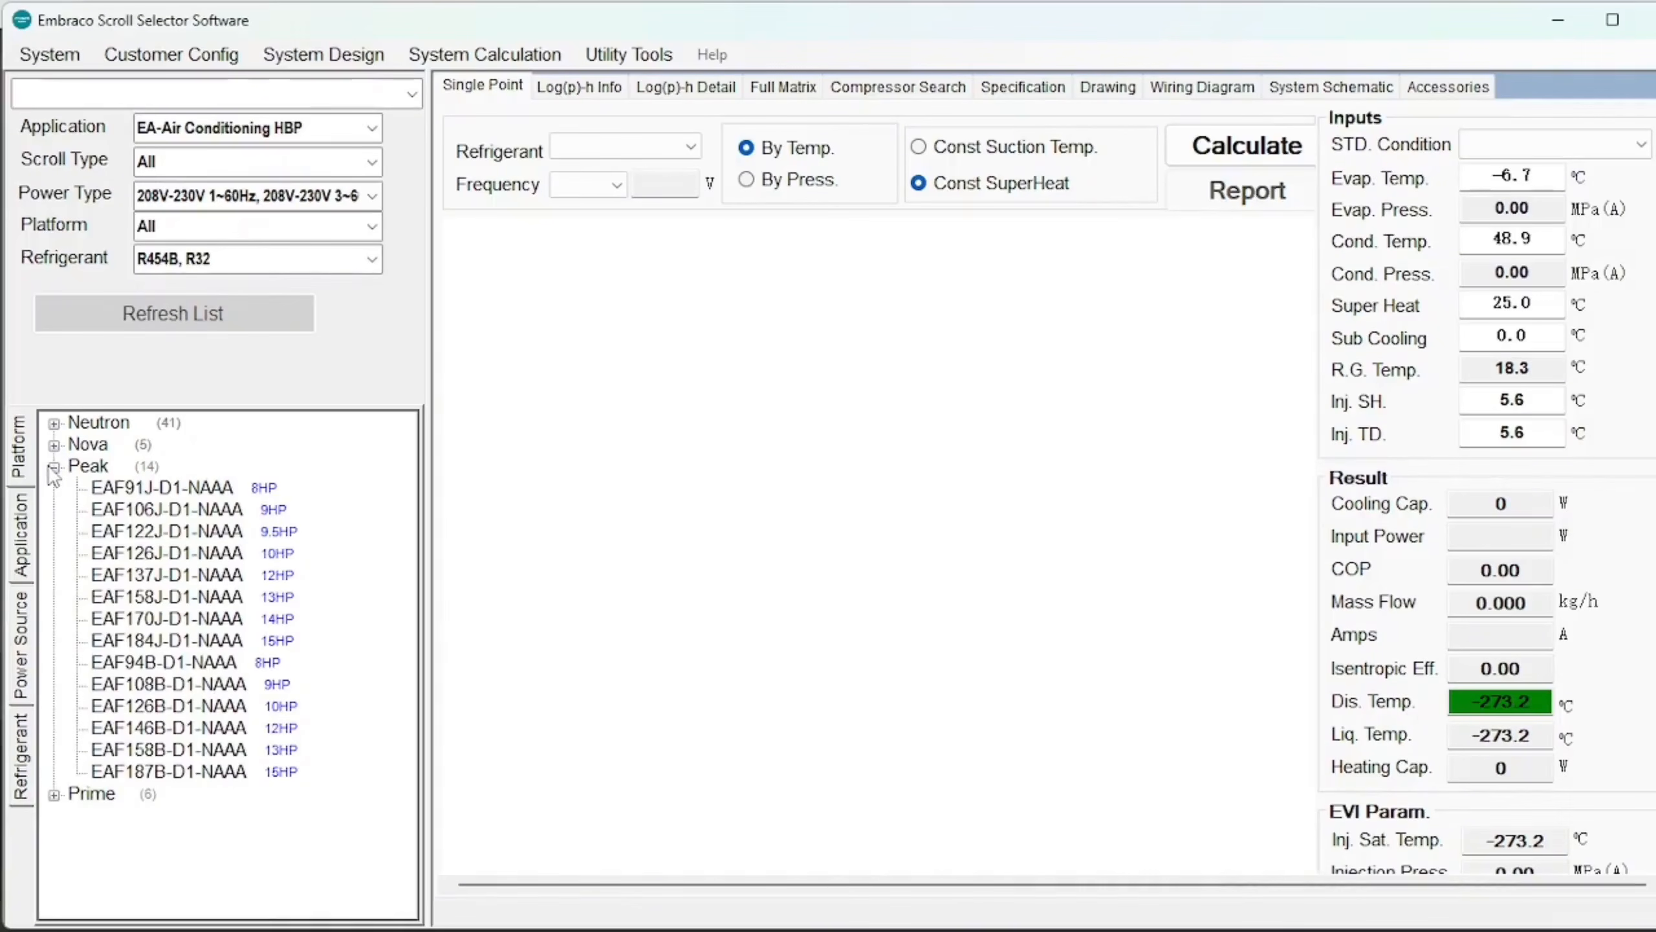
left_click(138, 575)
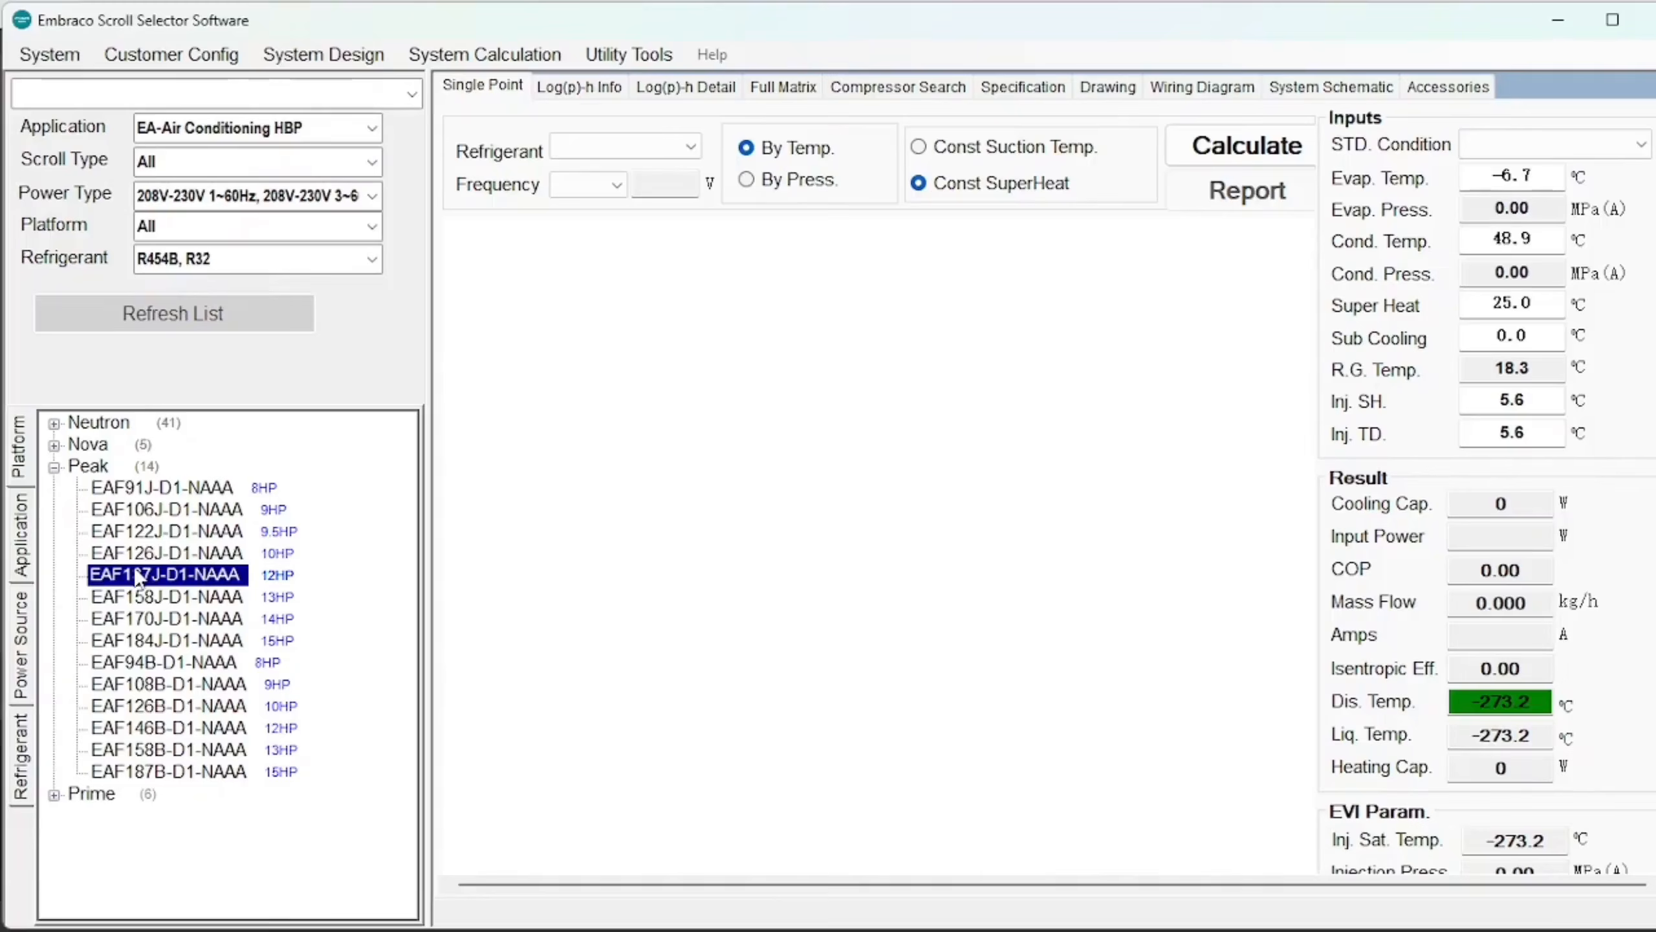
left_click(55, 467)
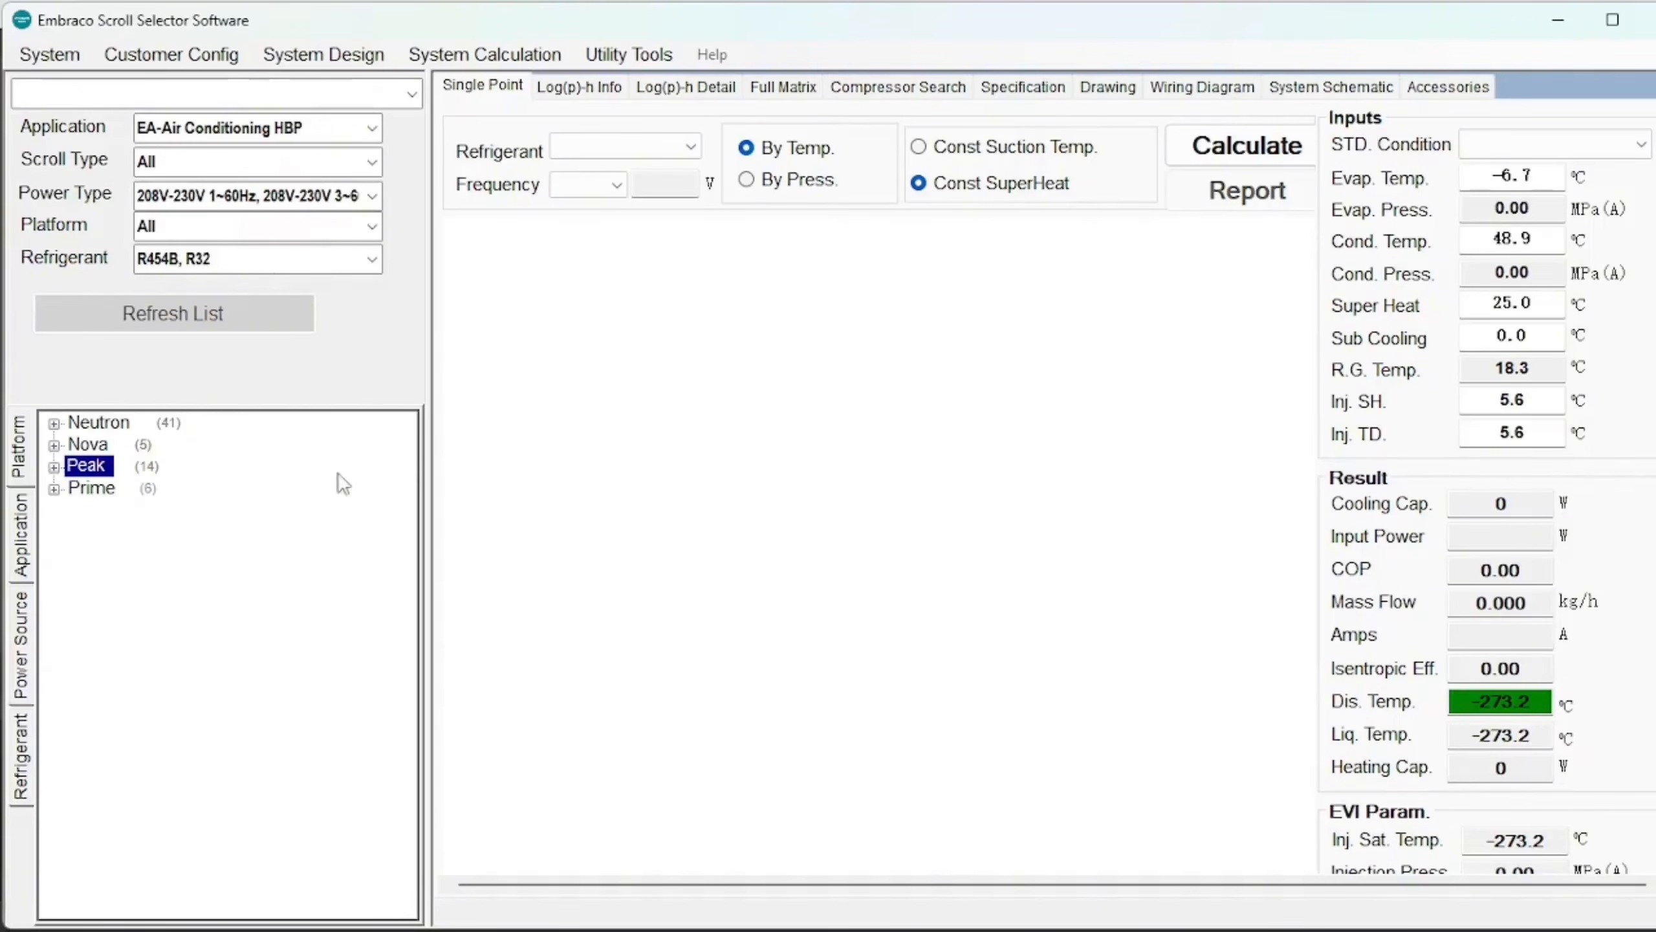
left_click(916, 98)
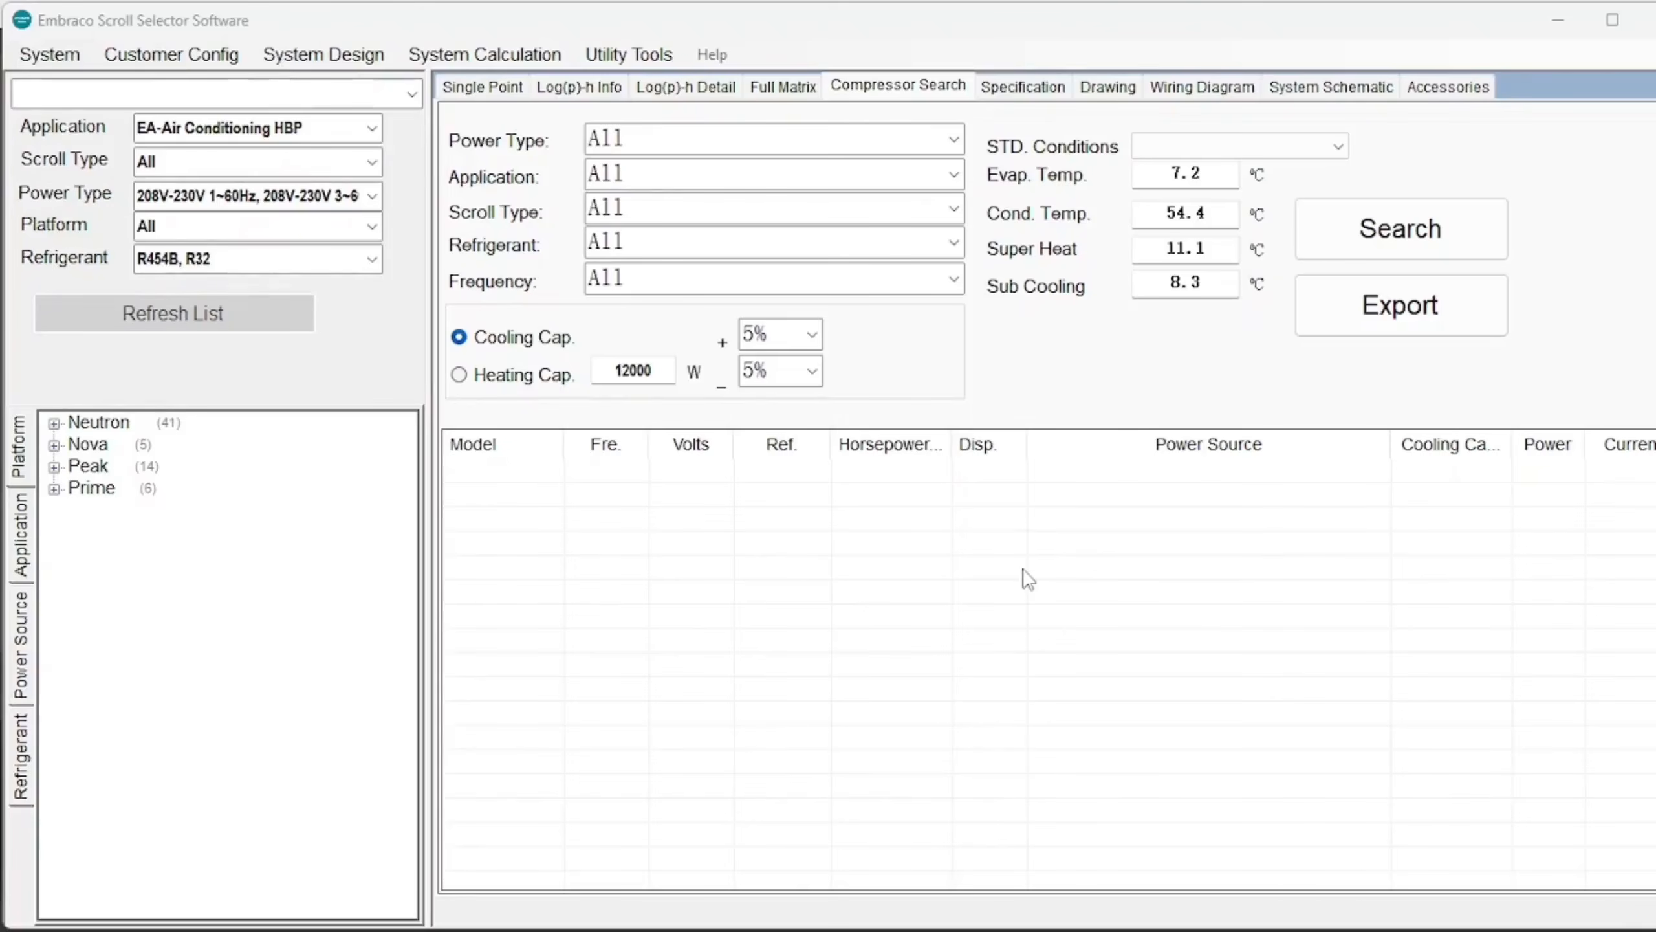
Set the search Application to EA-Air Conditioning HBP and Power Type to 208V-230V 3~60Hz.
left_click(954, 176)
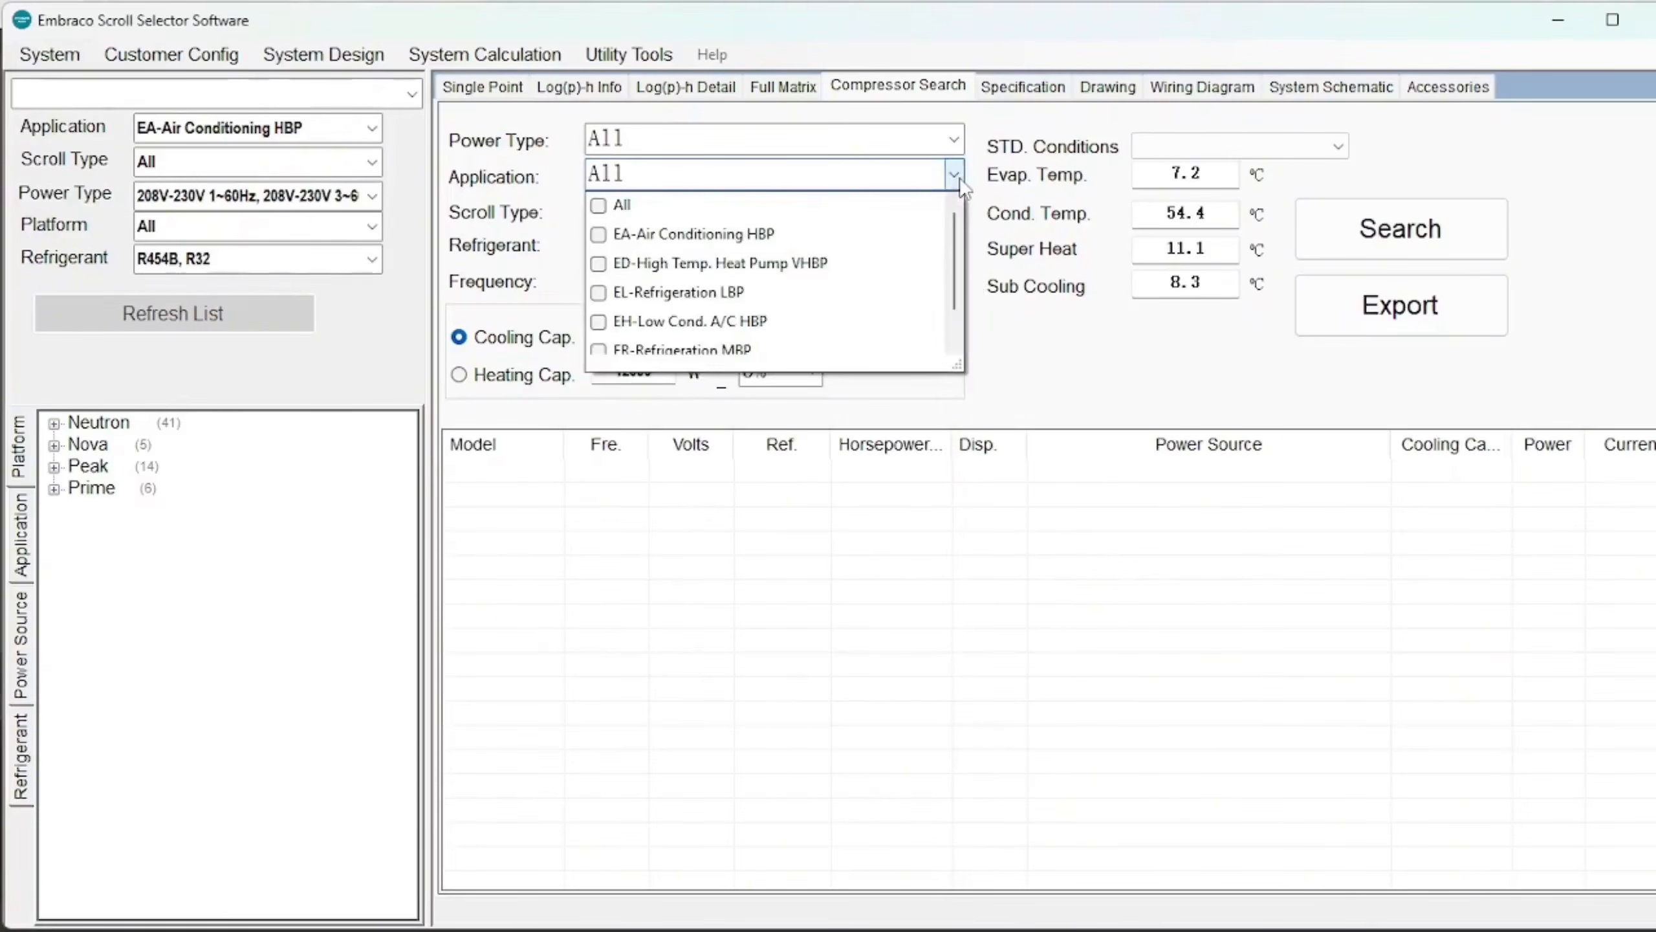
left_click(668, 245)
left_click(954, 175)
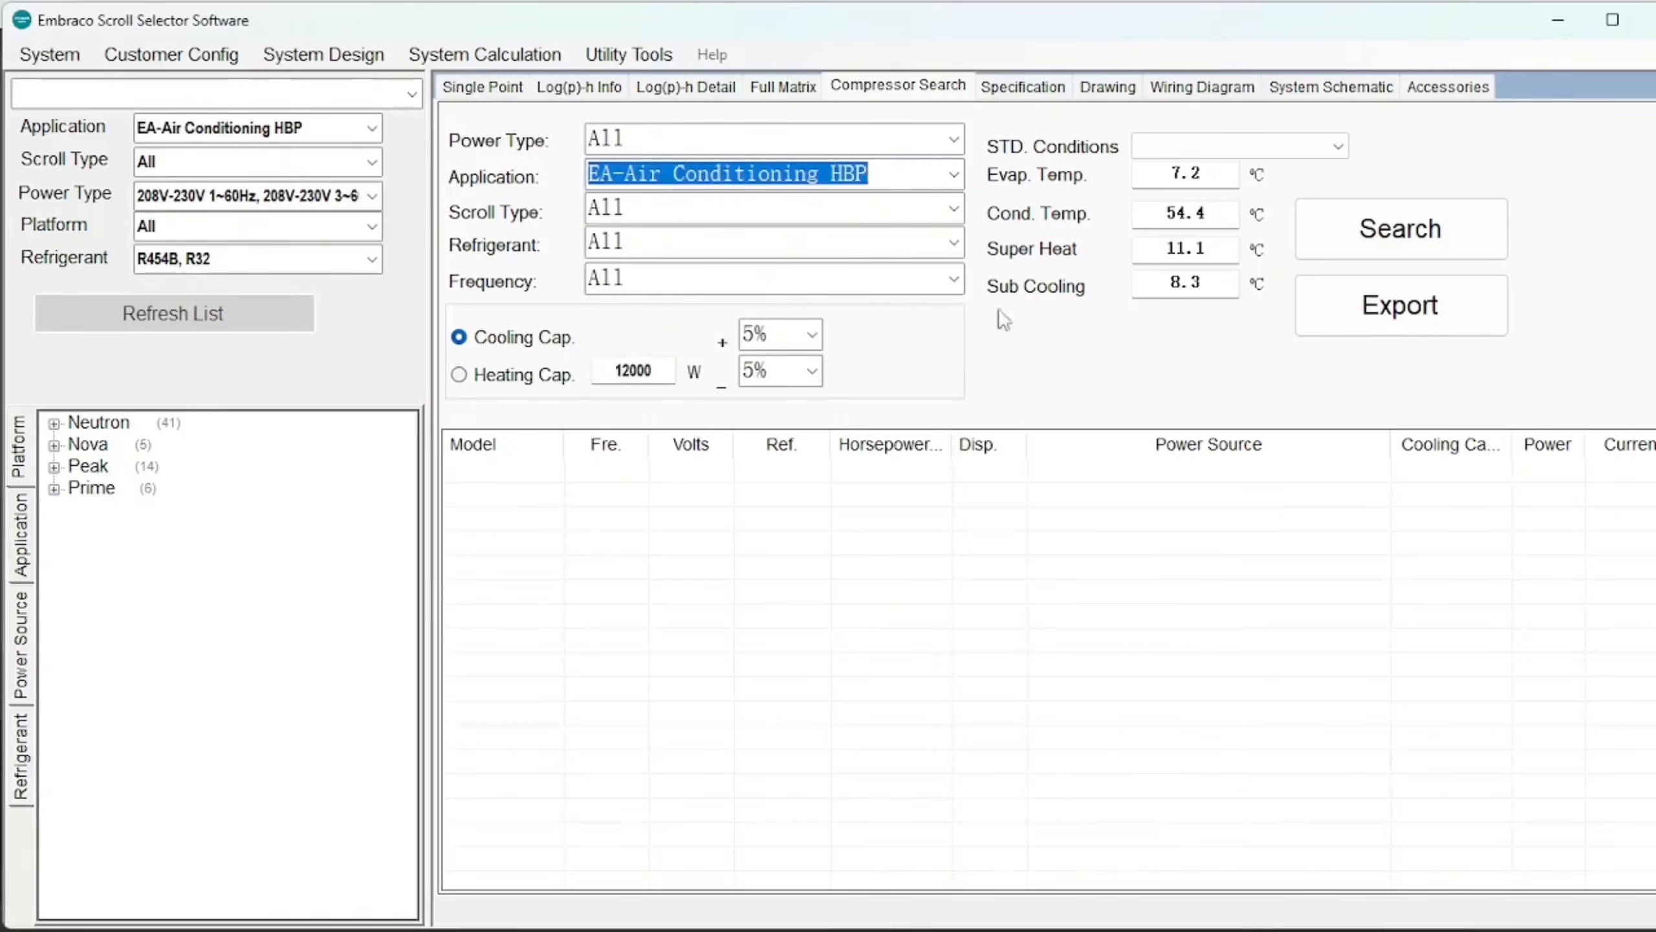
left_click(956, 141)
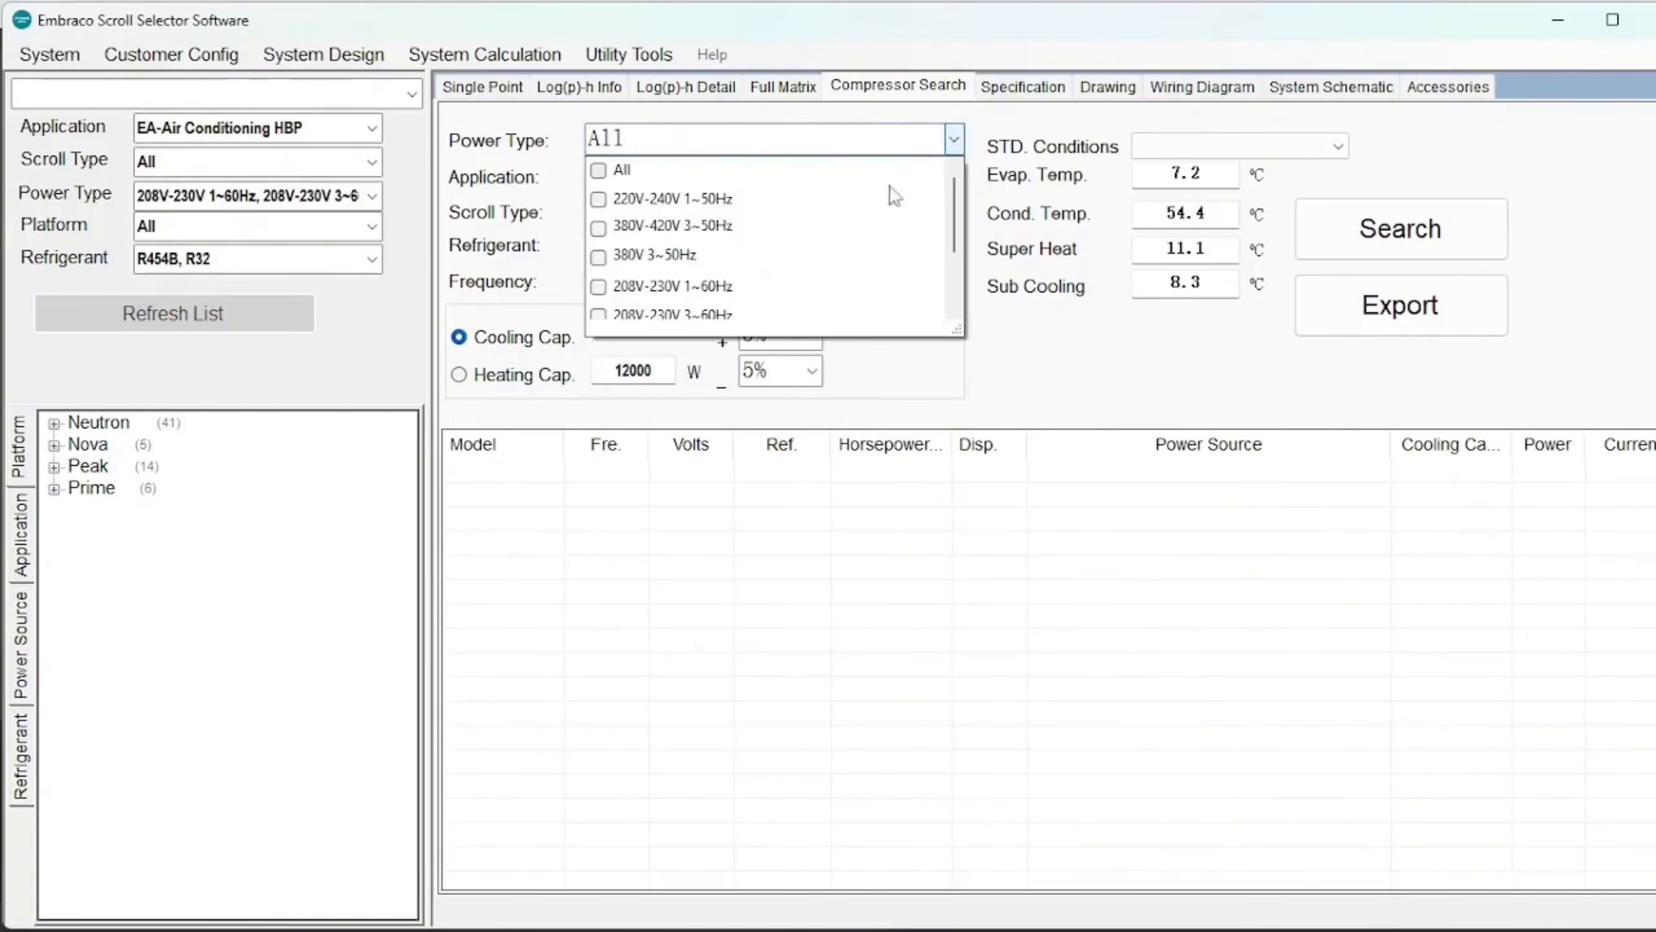
left_click(700, 317)
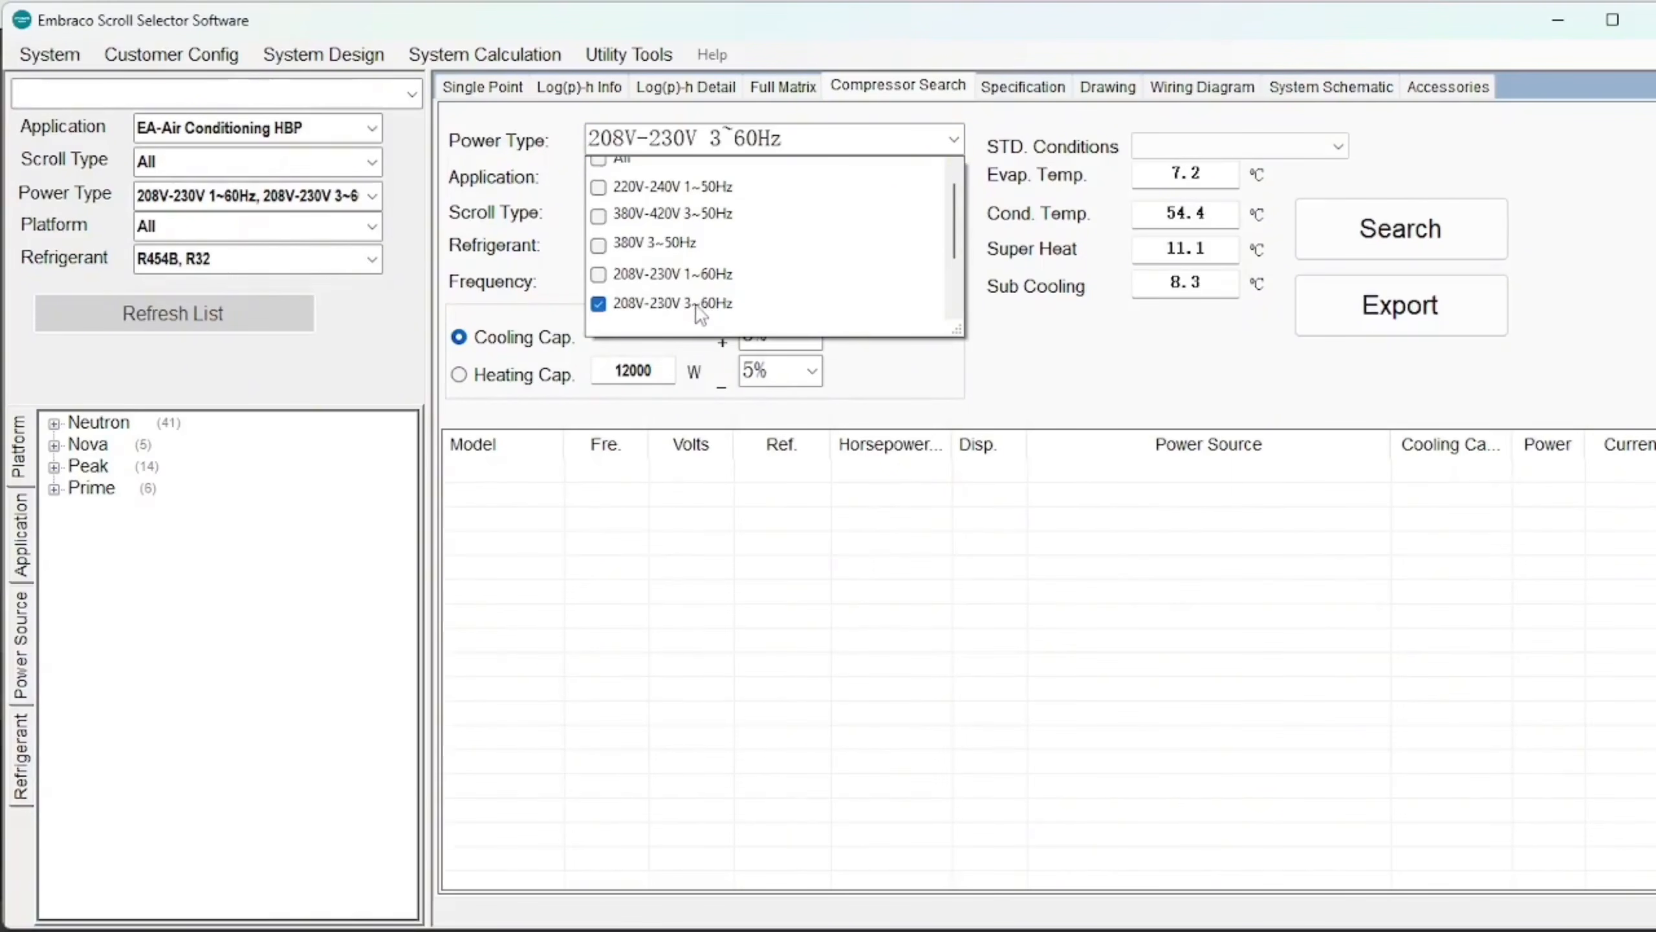
left_click(1026, 373)
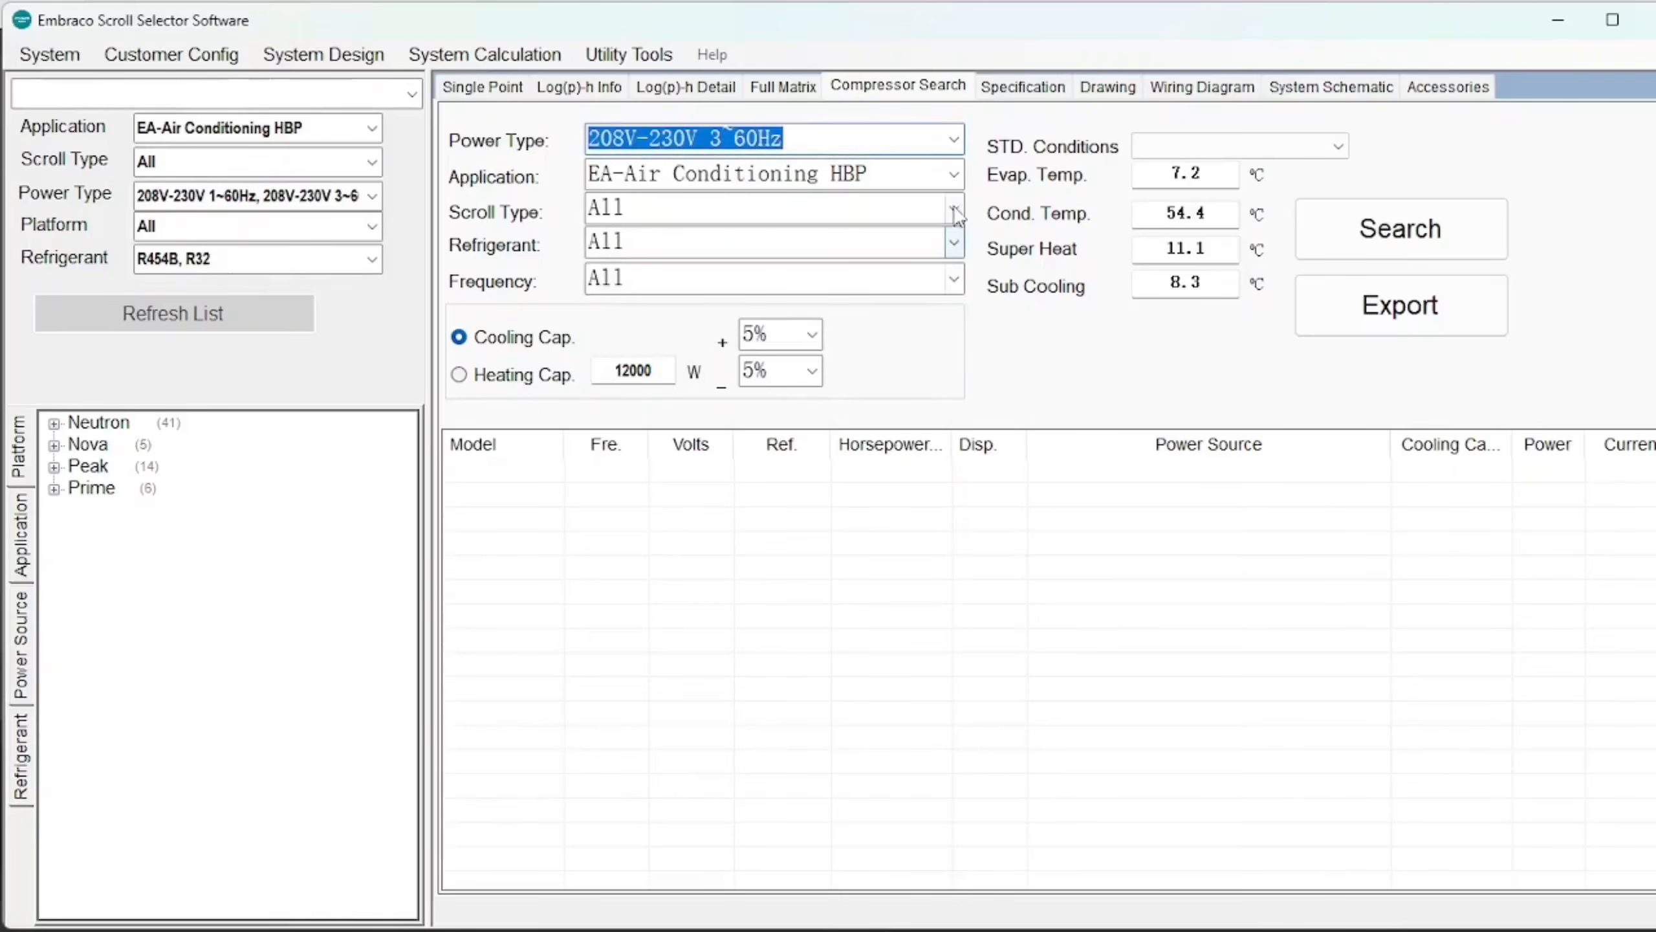
Tick R454B and R32 as search refrigerants and set the frequency to 60 Hz.
left_click(953, 242)
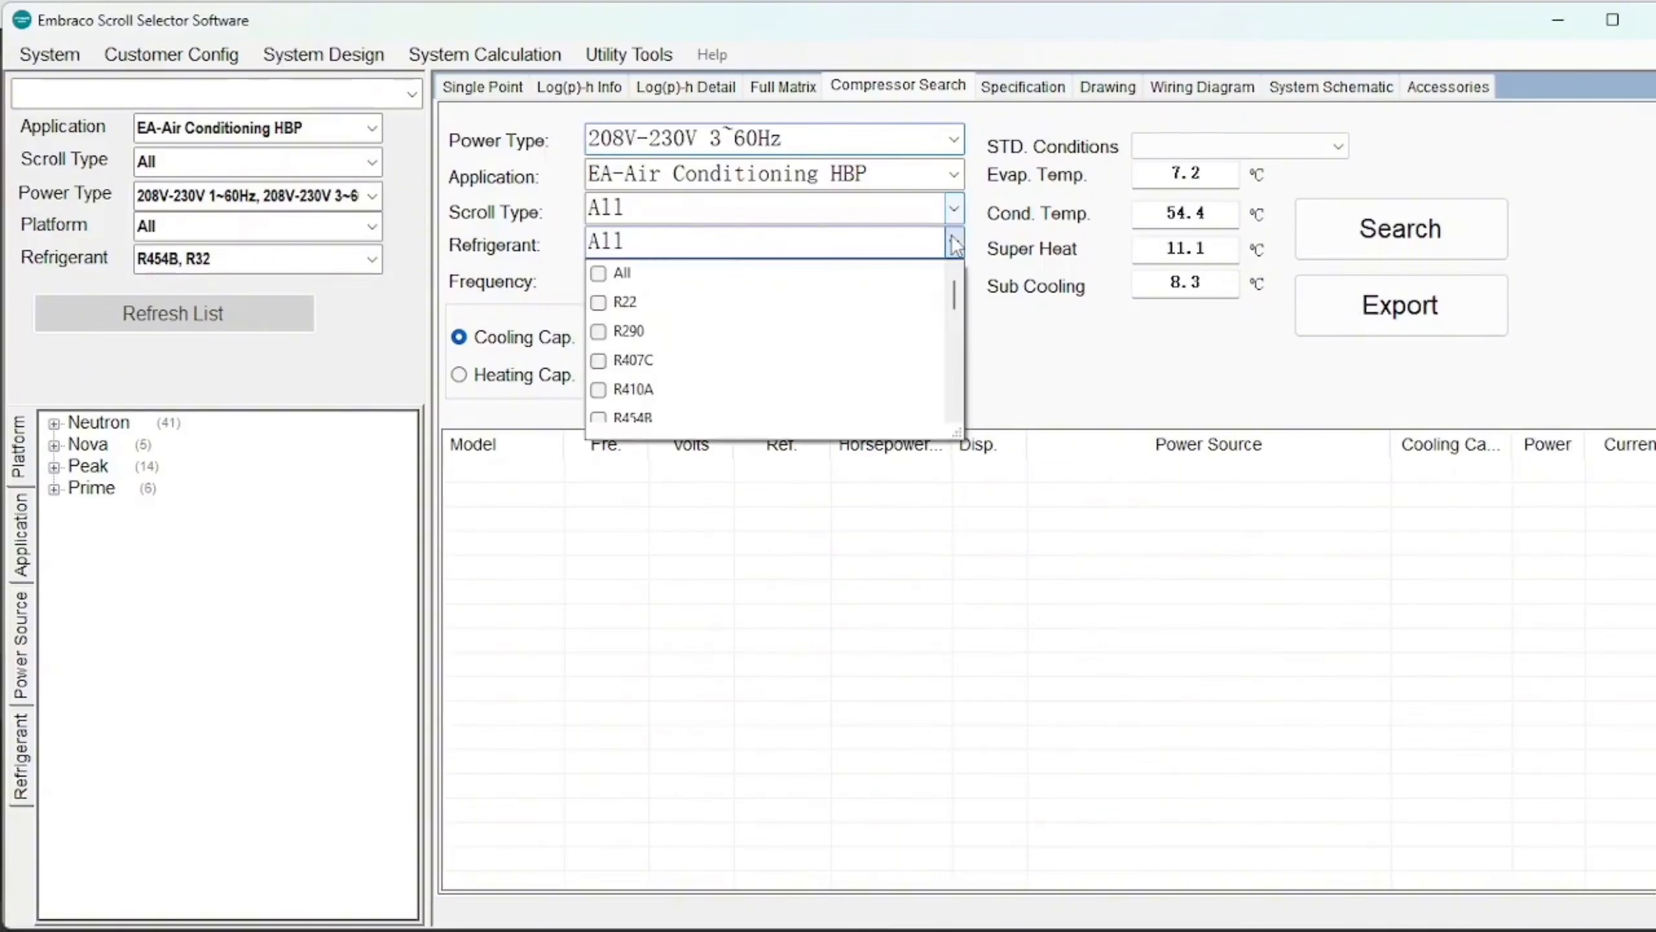
left_click(642, 418)
scroll(652, 398, "down", 2)
left_click(626, 291)
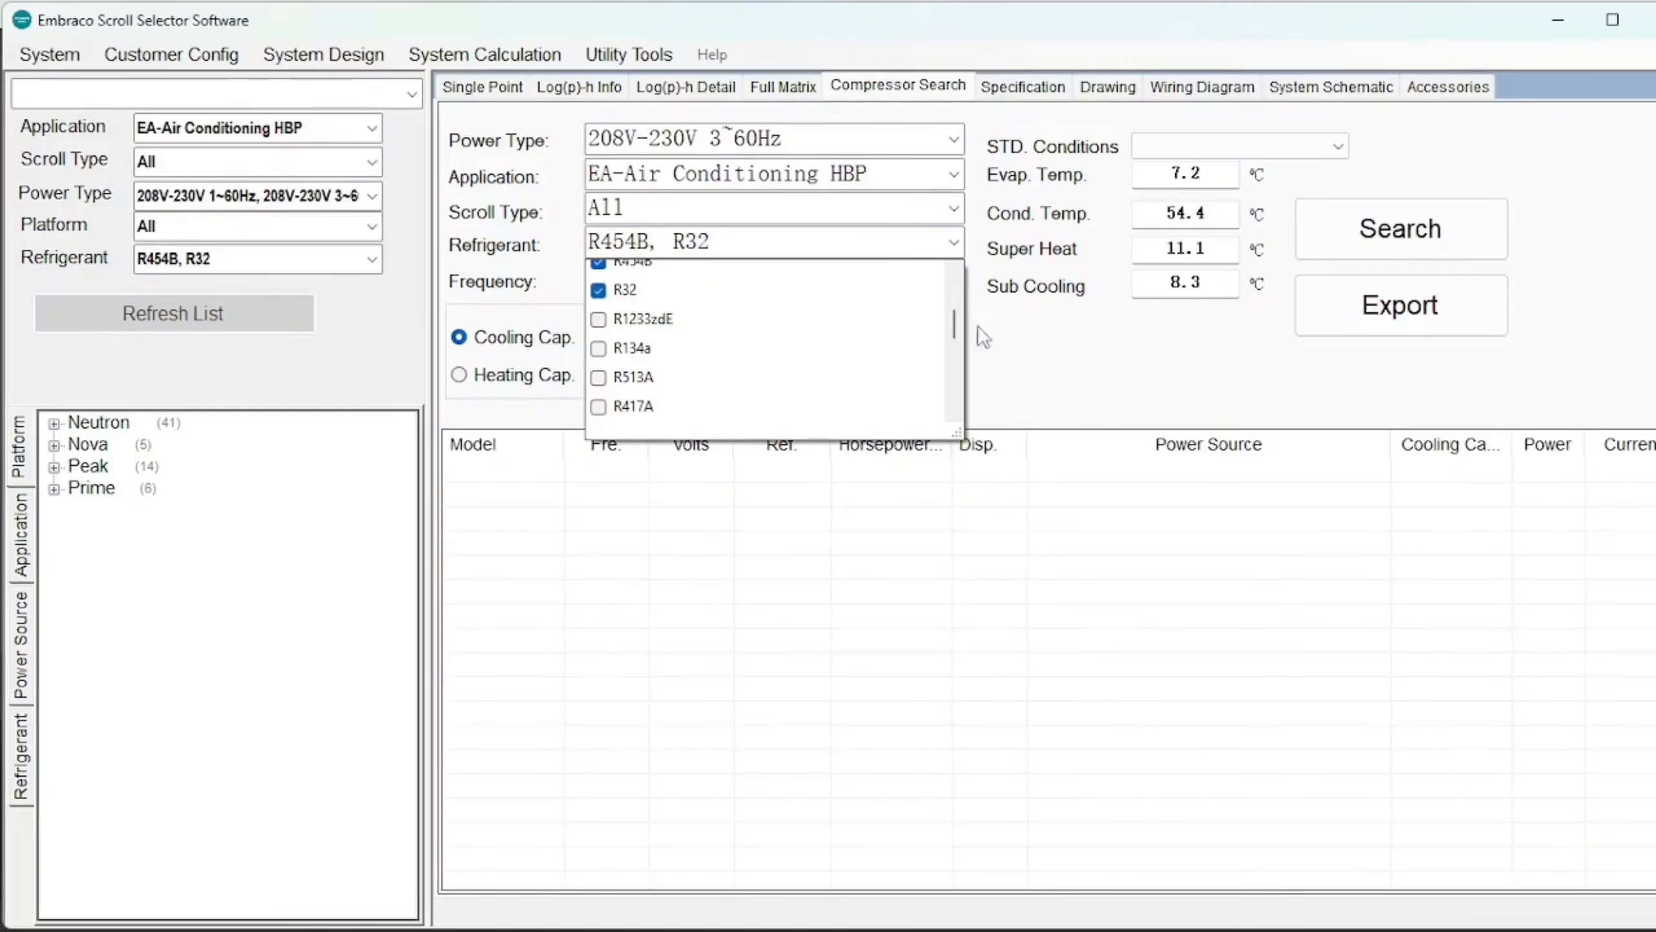
left_click(1033, 358)
left_click(954, 280)
left_click(955, 282)
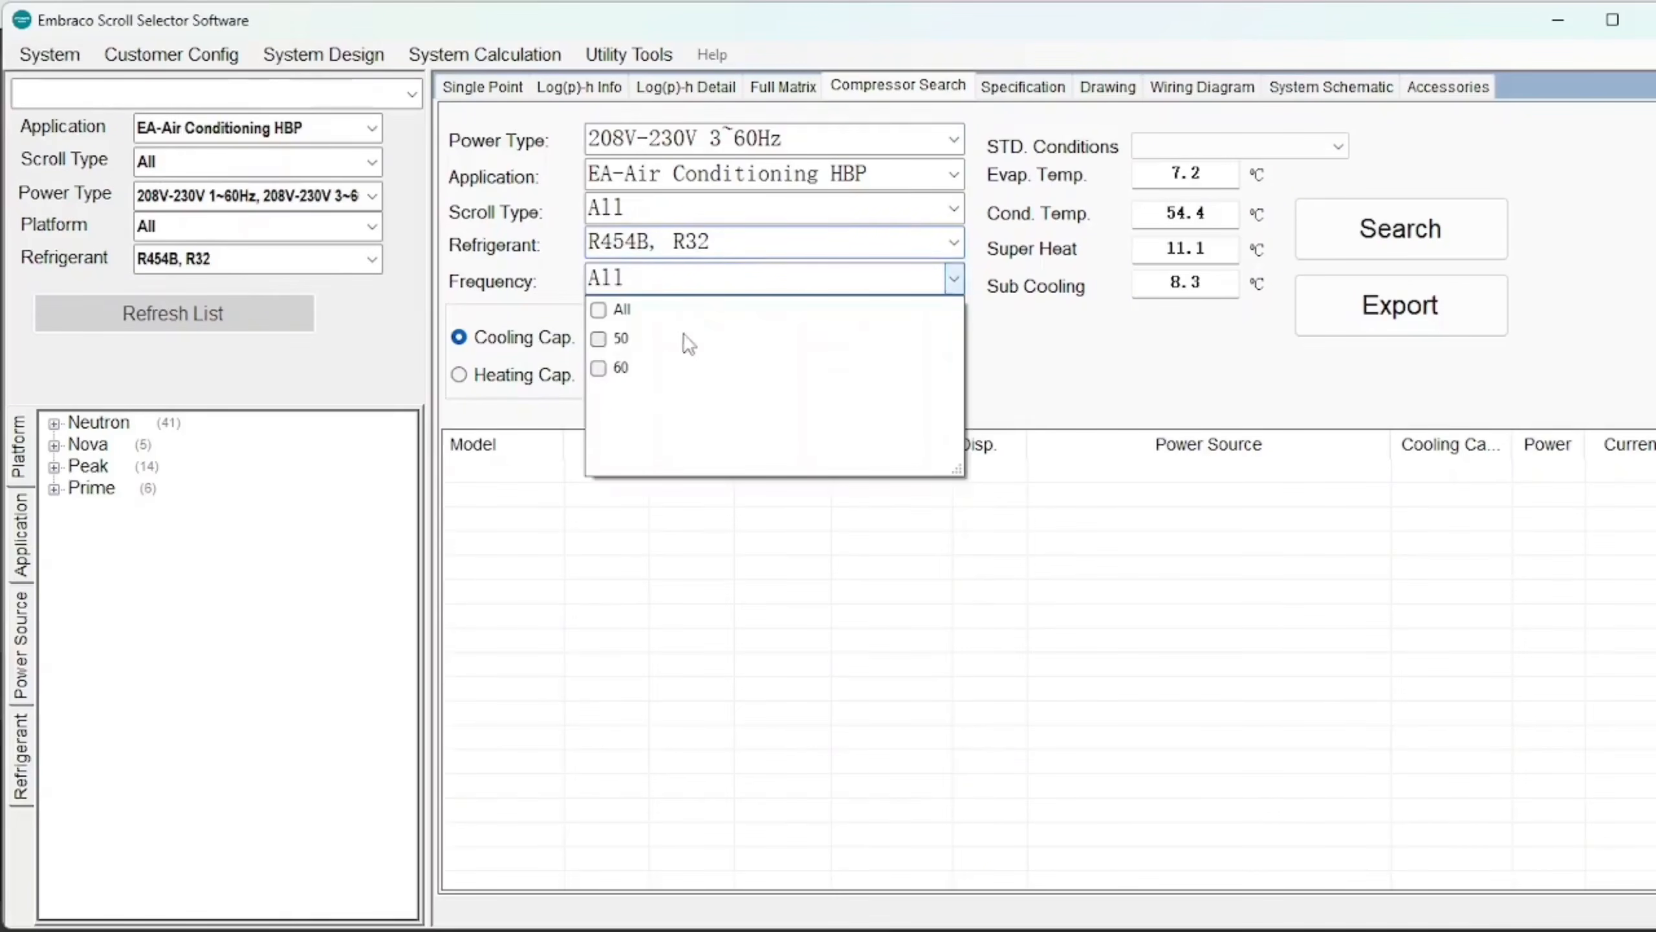
left_click(622, 374)
left_click(1068, 378)
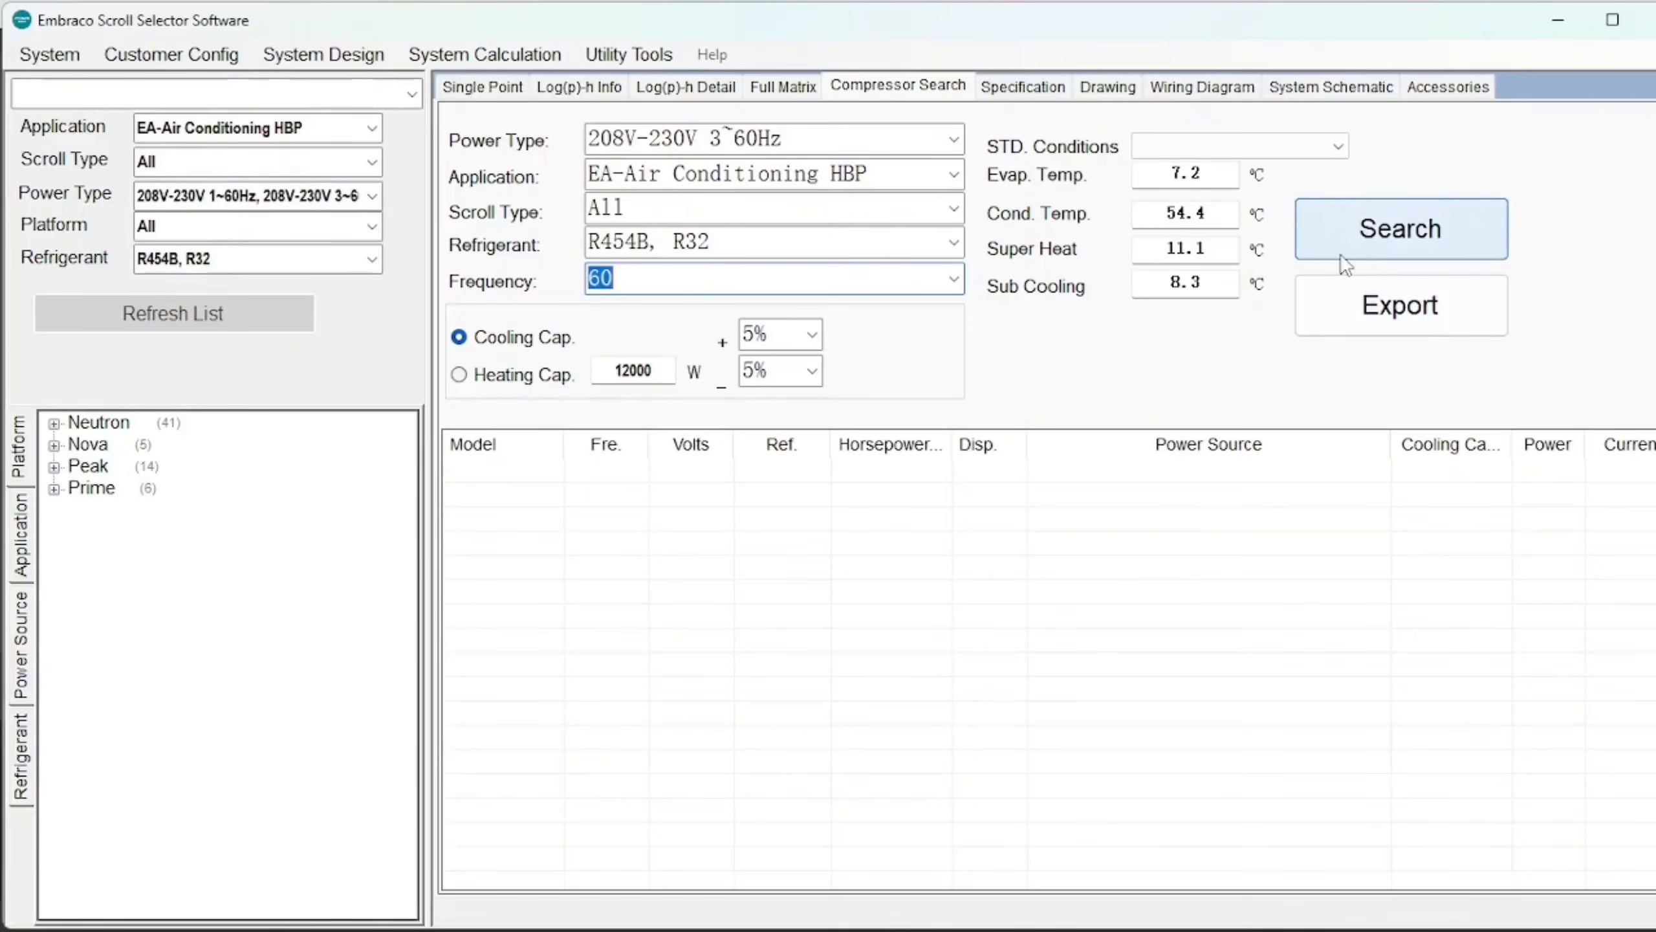
left_click(1333, 146)
Run the search and load EAF42B-D1-NABA, the 12090 W match, from the four results.
left_click(652, 371)
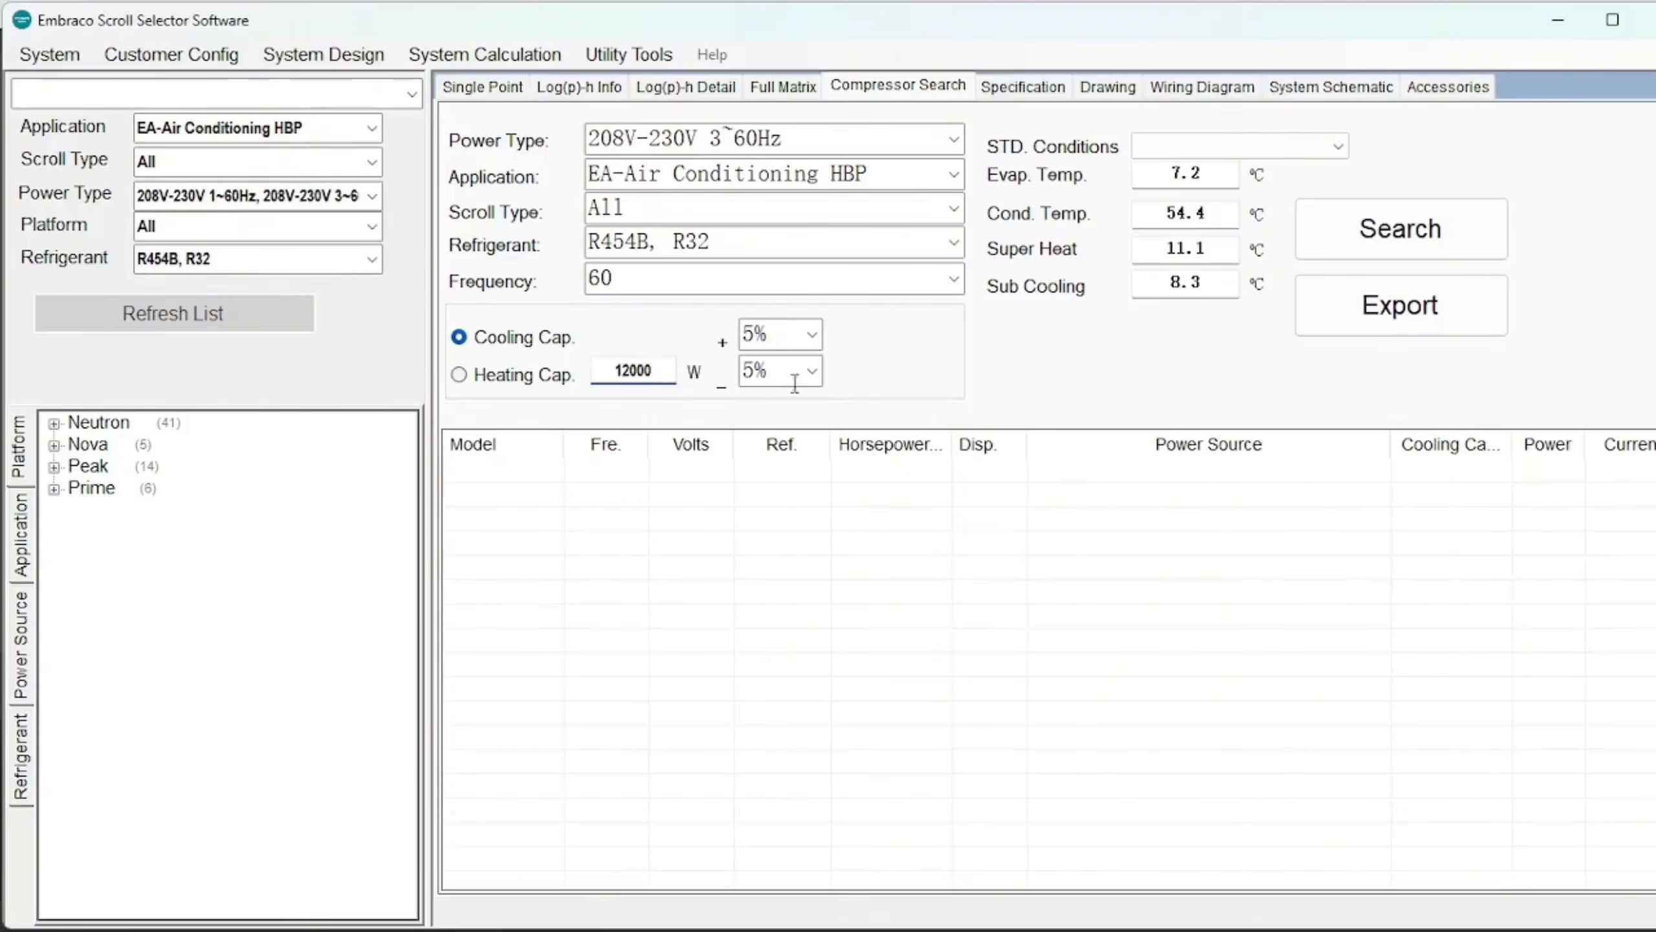
left_click(1478, 234)
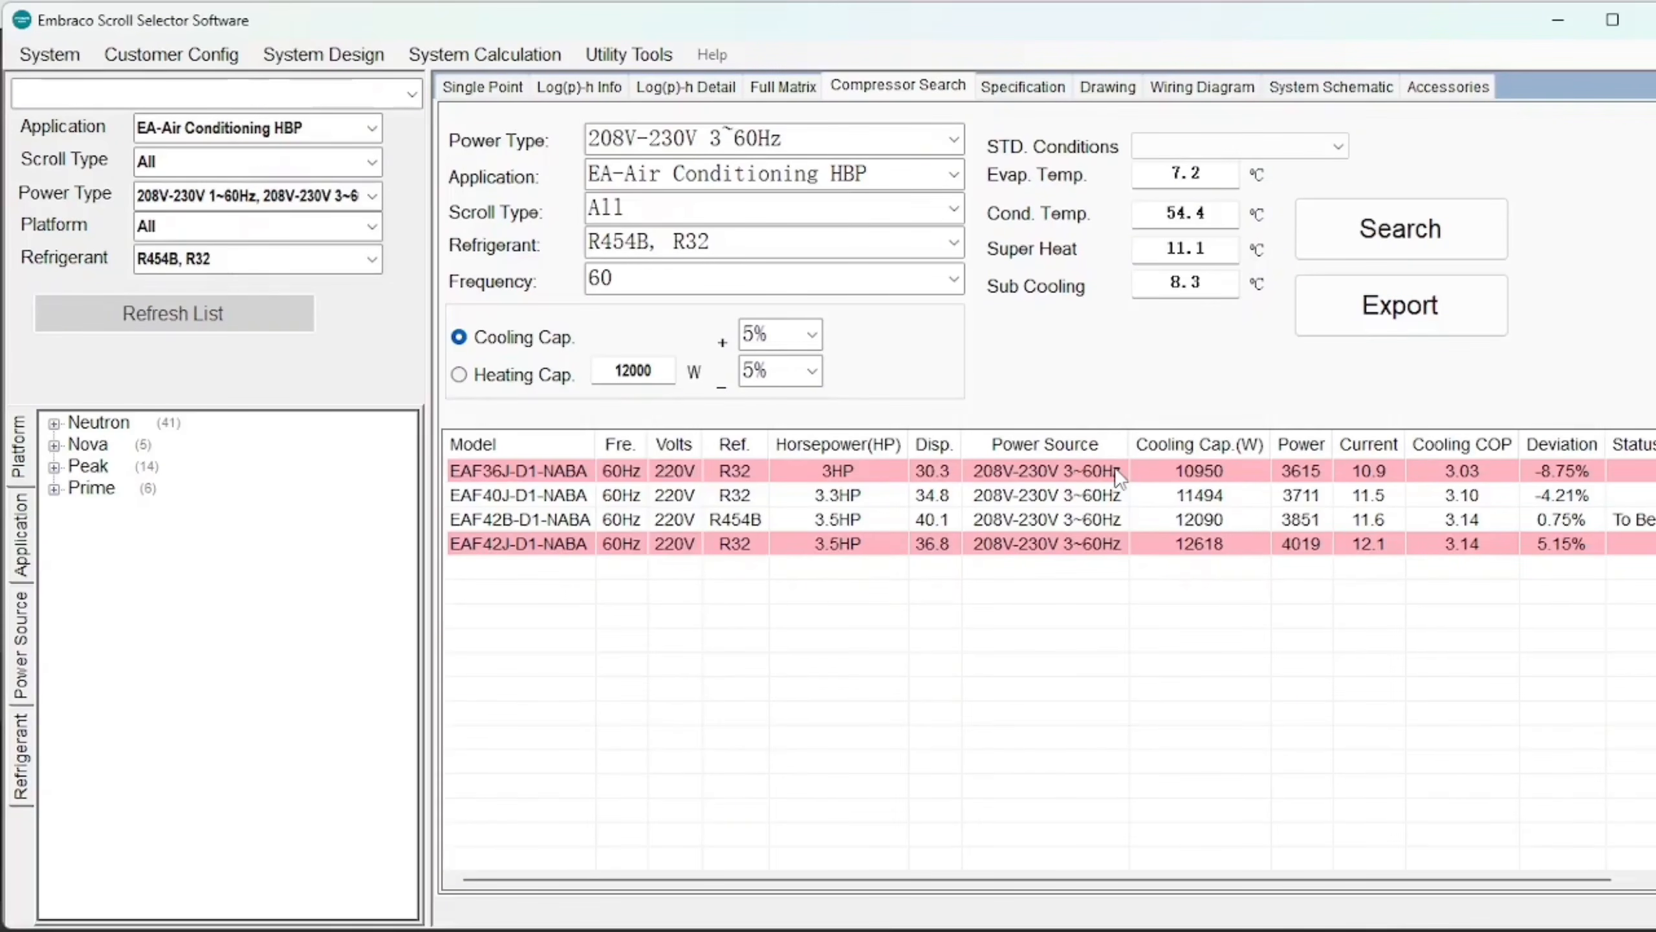
left_click(518, 522)
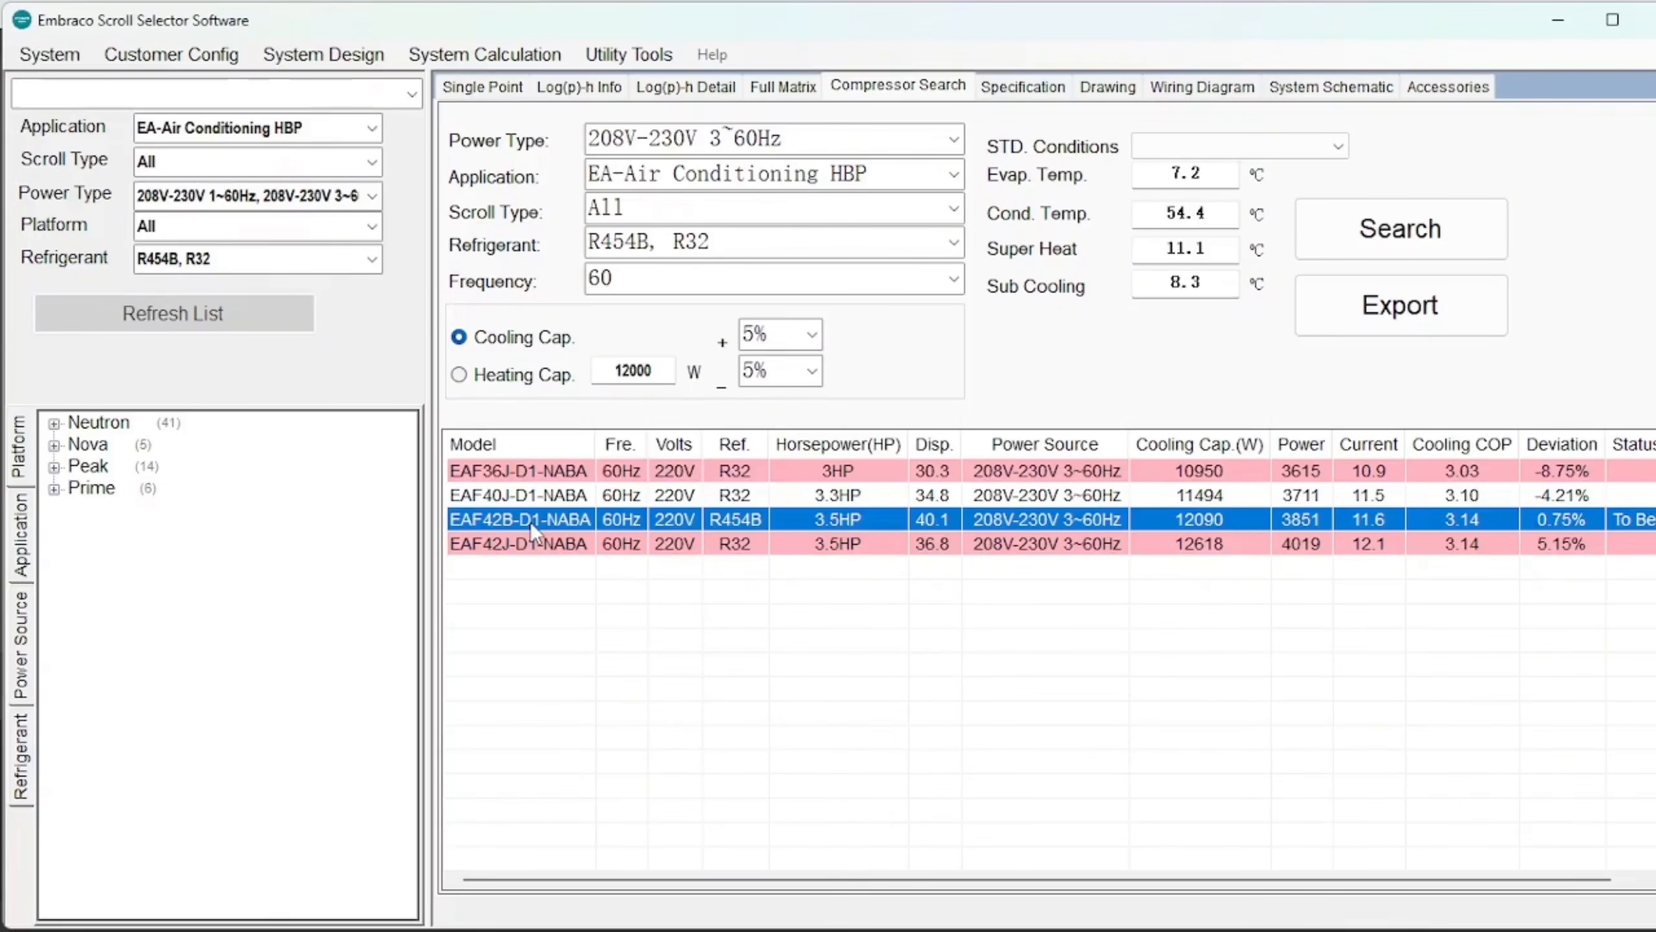
double_click(531, 522)
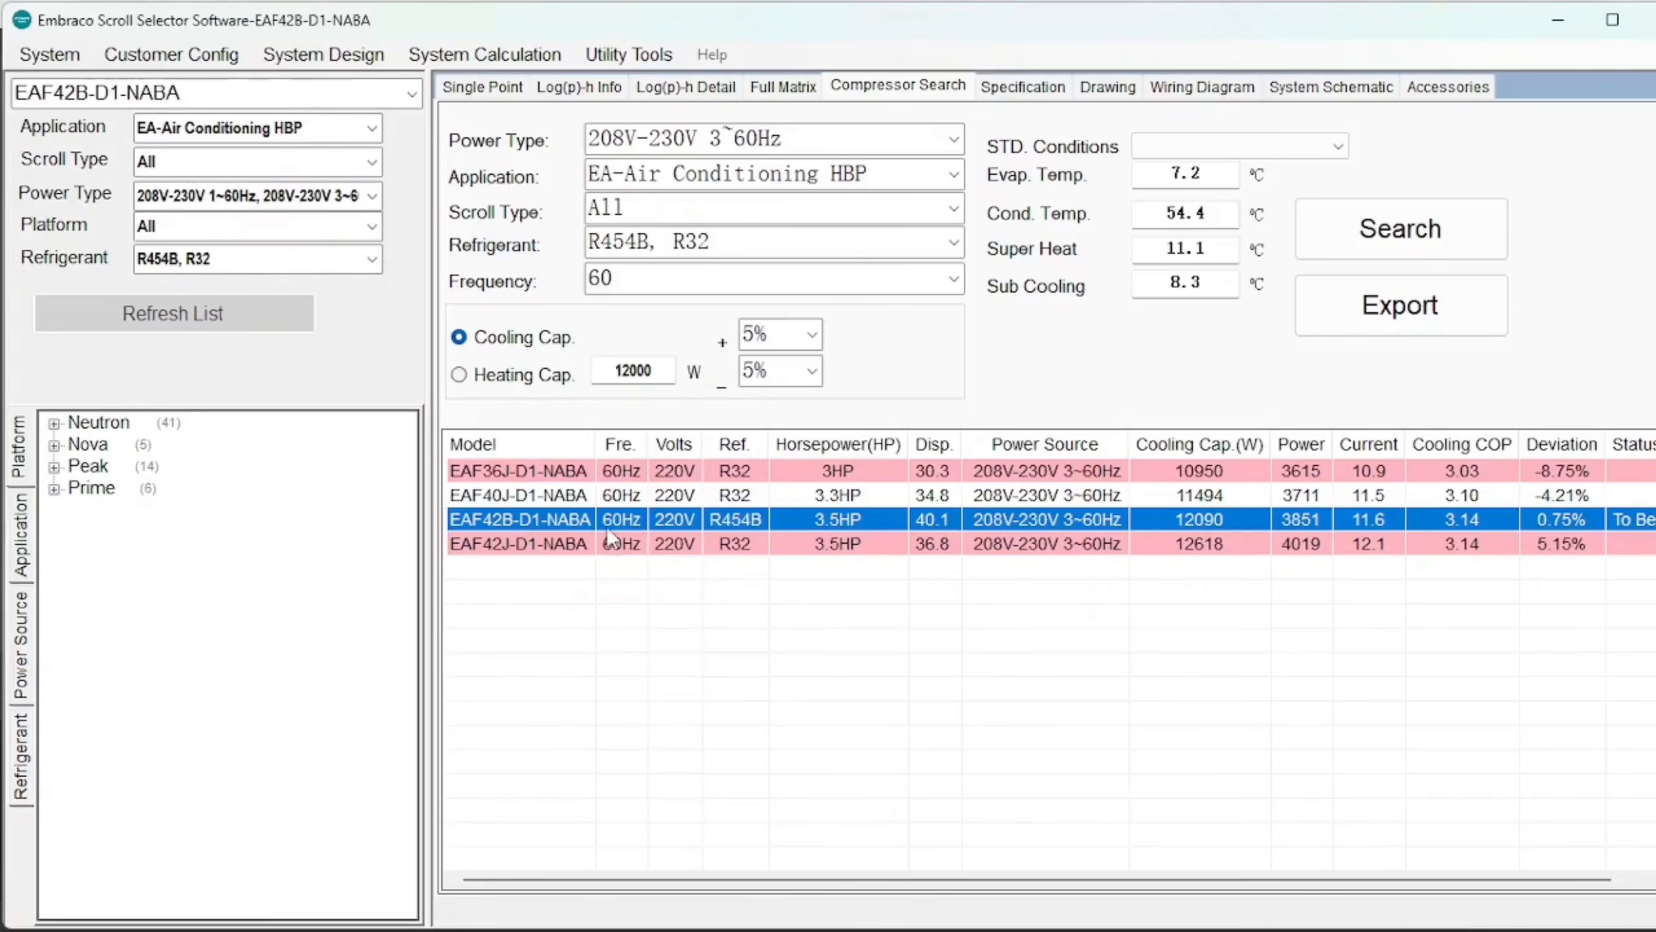
Switch to the Single Point view showing the EAF42B-D1-NABA R454B envelope at 60 Hz.
left_click(494, 90)
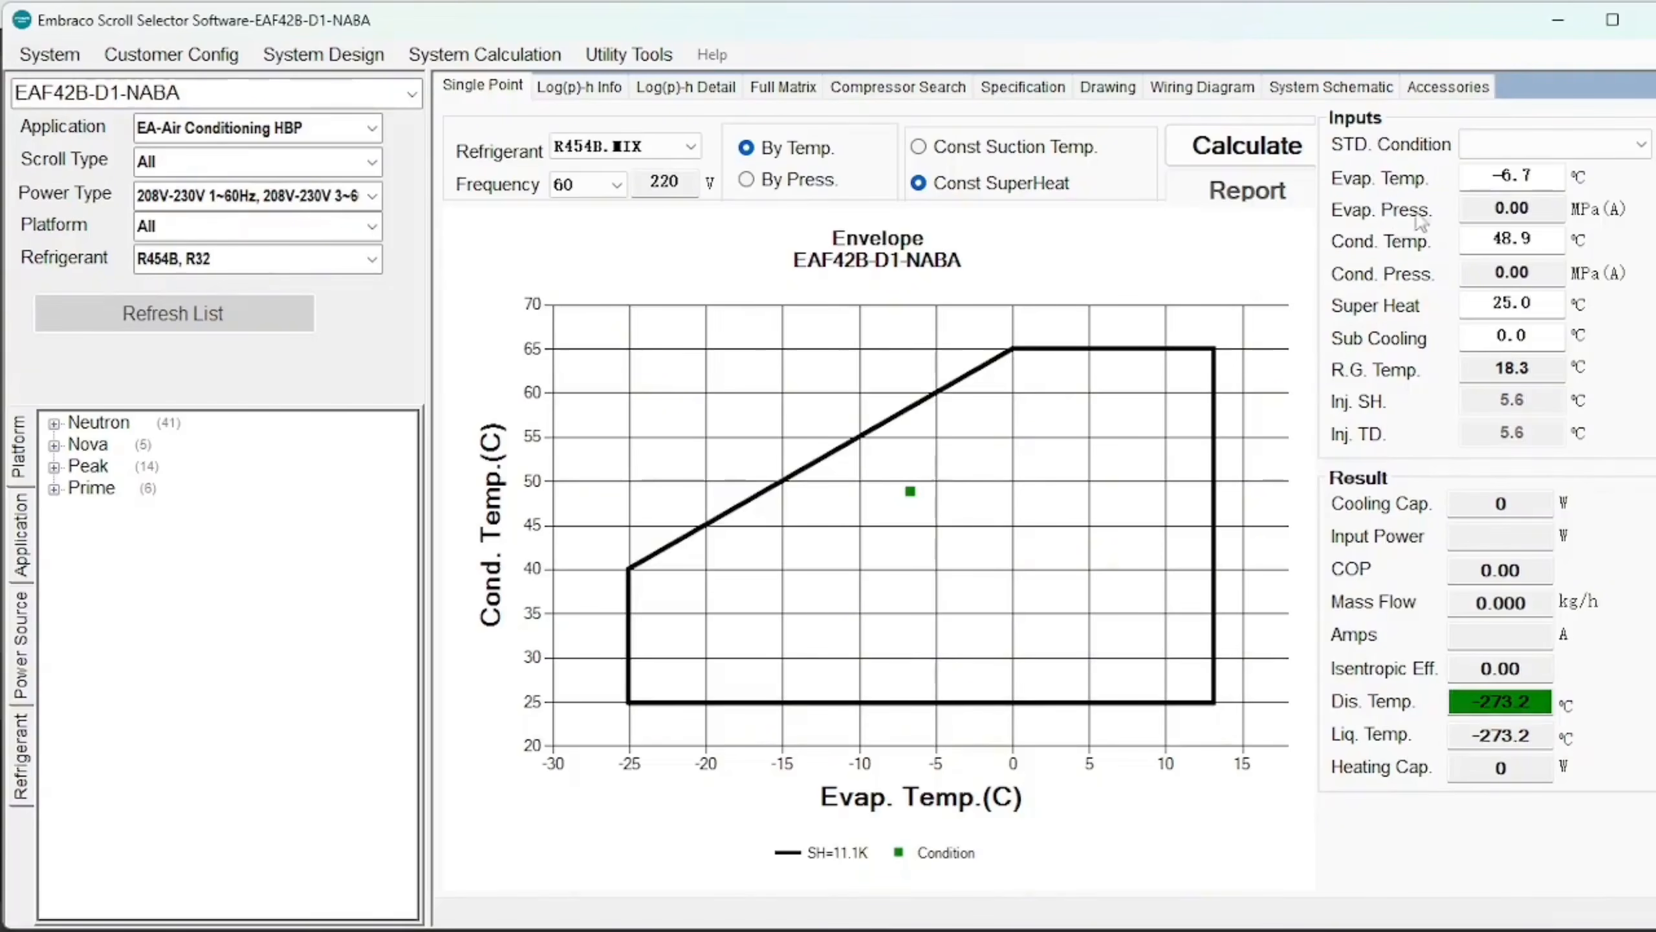
Keep conditions entered by temperature, switch to Const Suction Temp., and open the STD. Condition list.
left_click(747, 179)
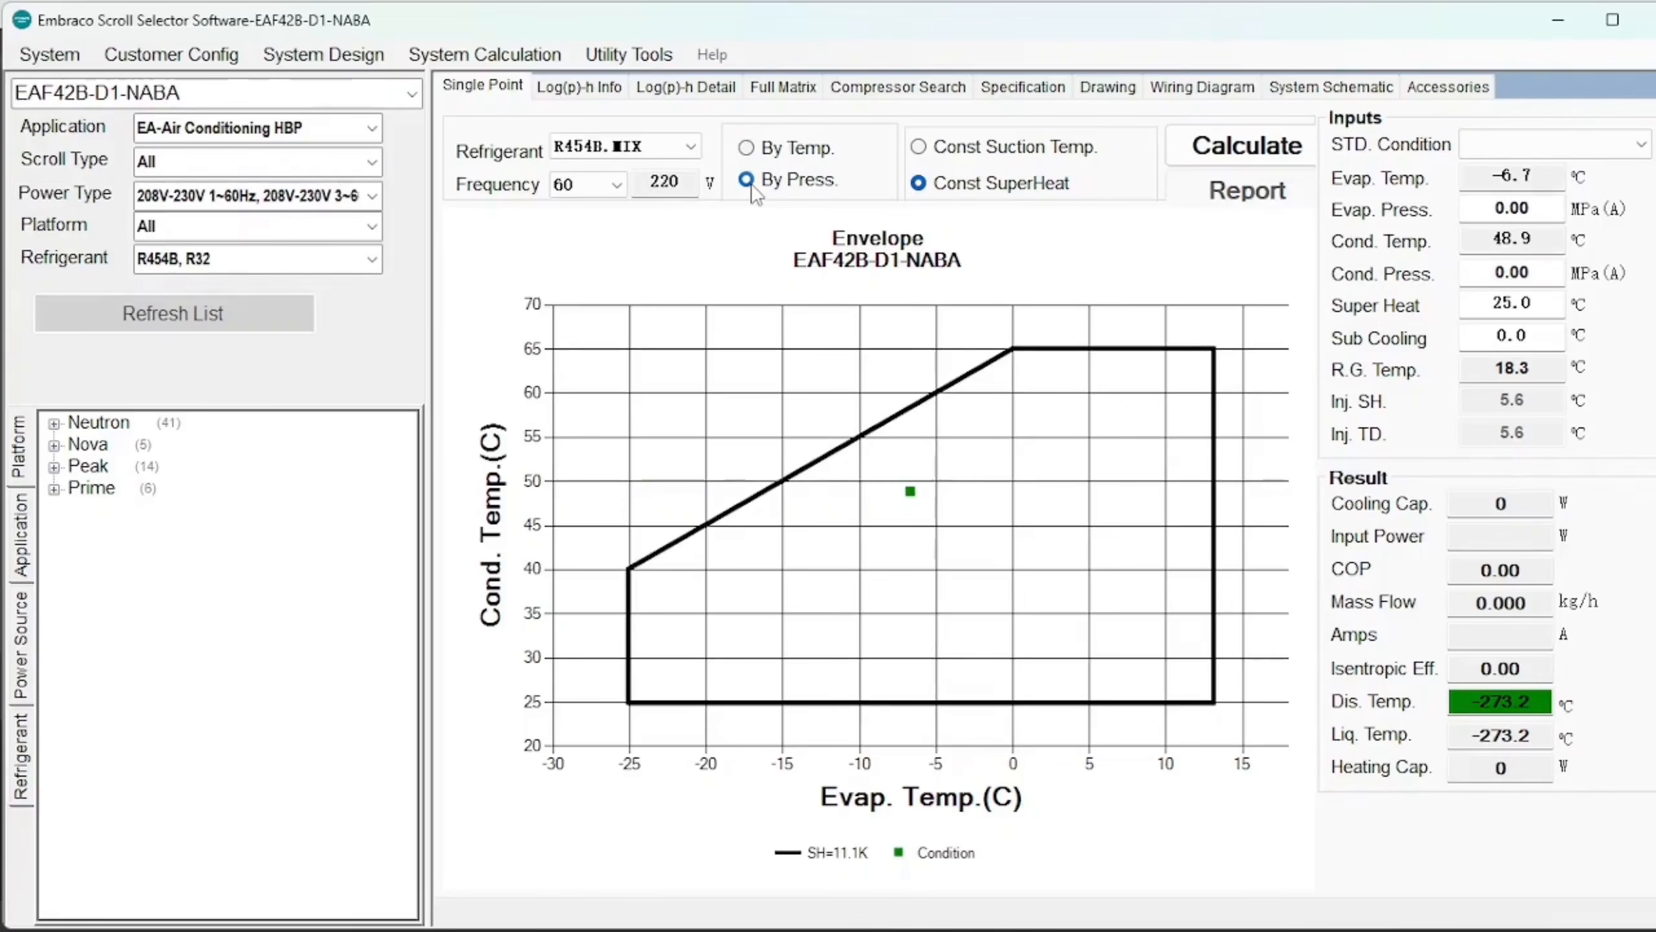
left_click(748, 149)
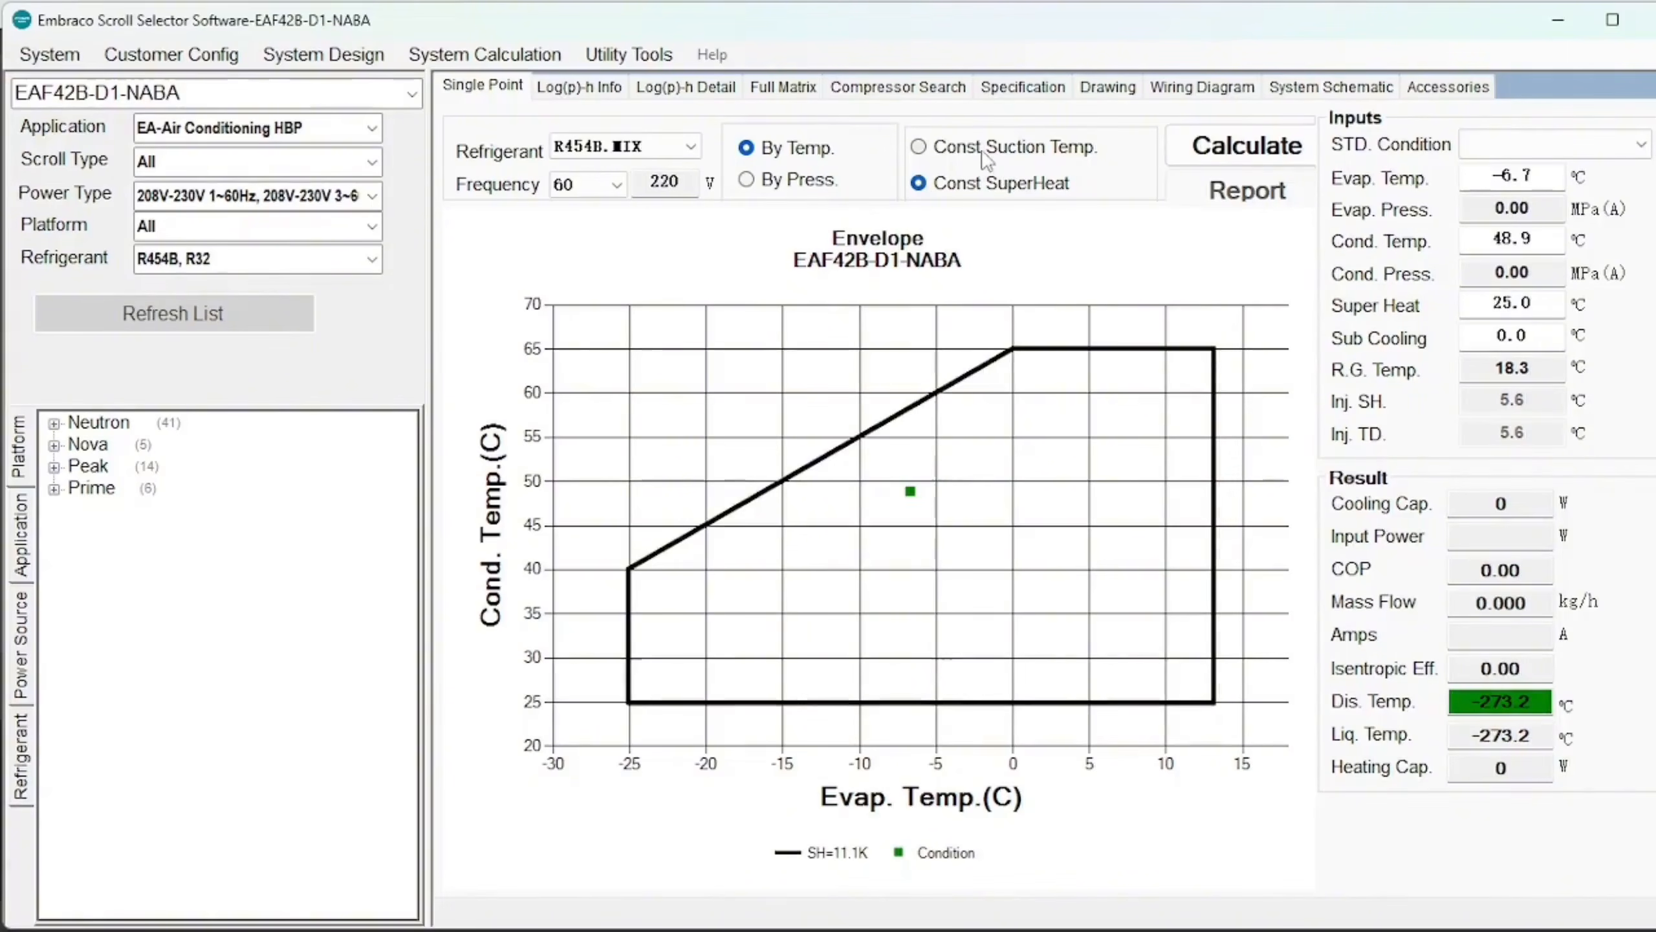
left_click(919, 148)
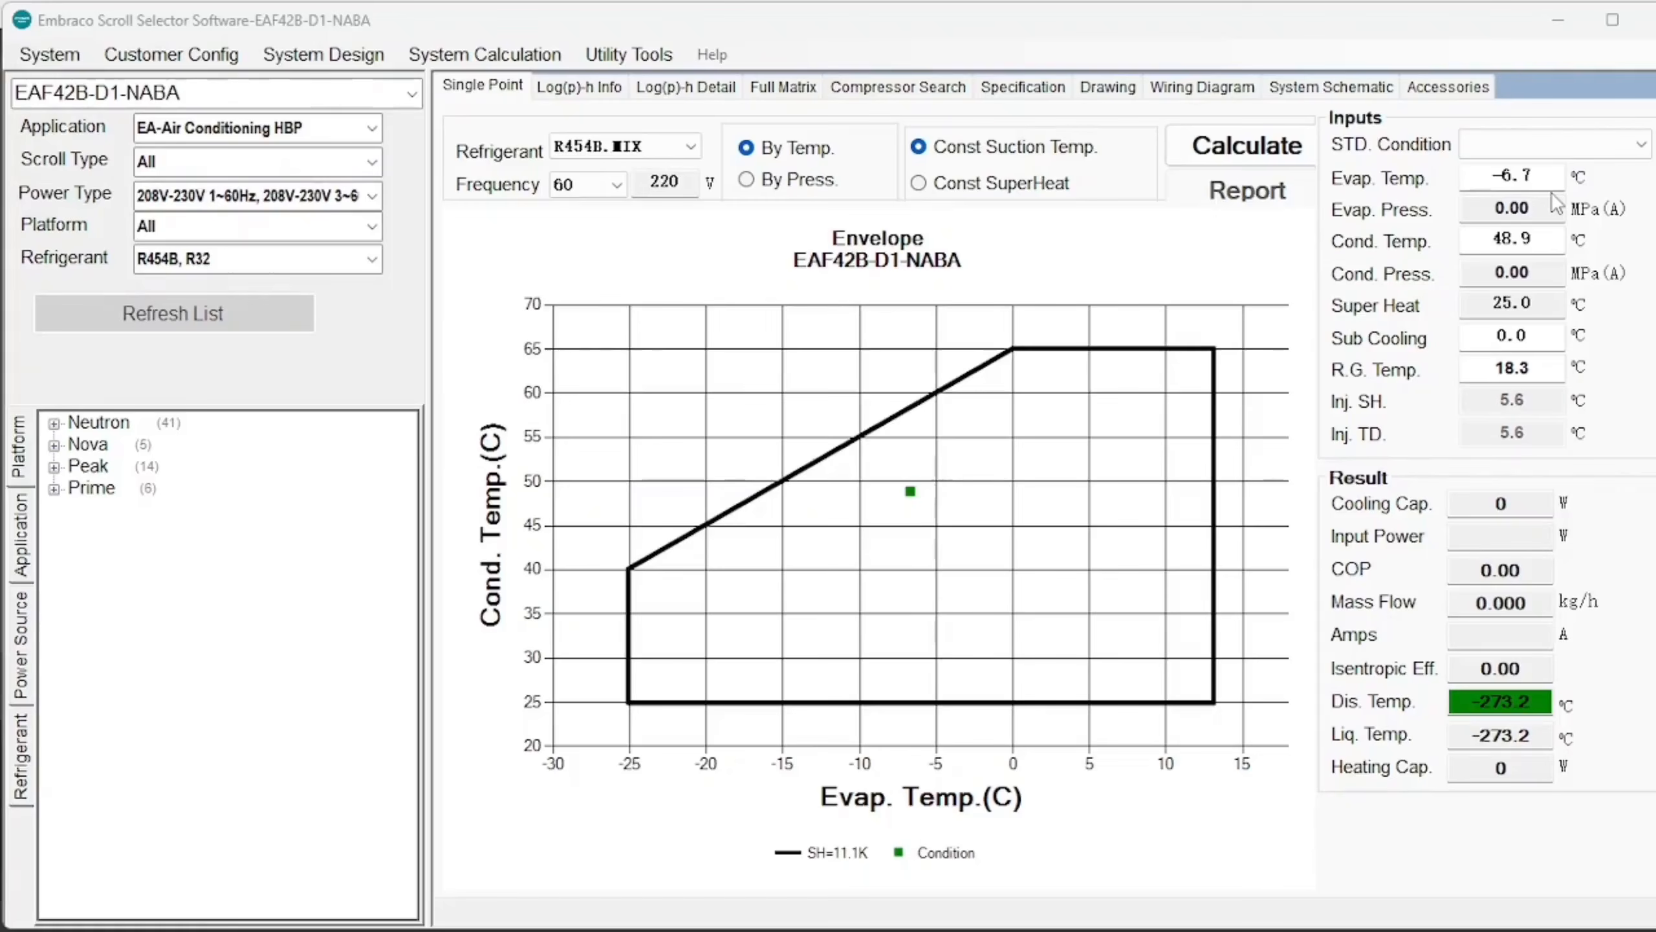
left_click(1549, 152)
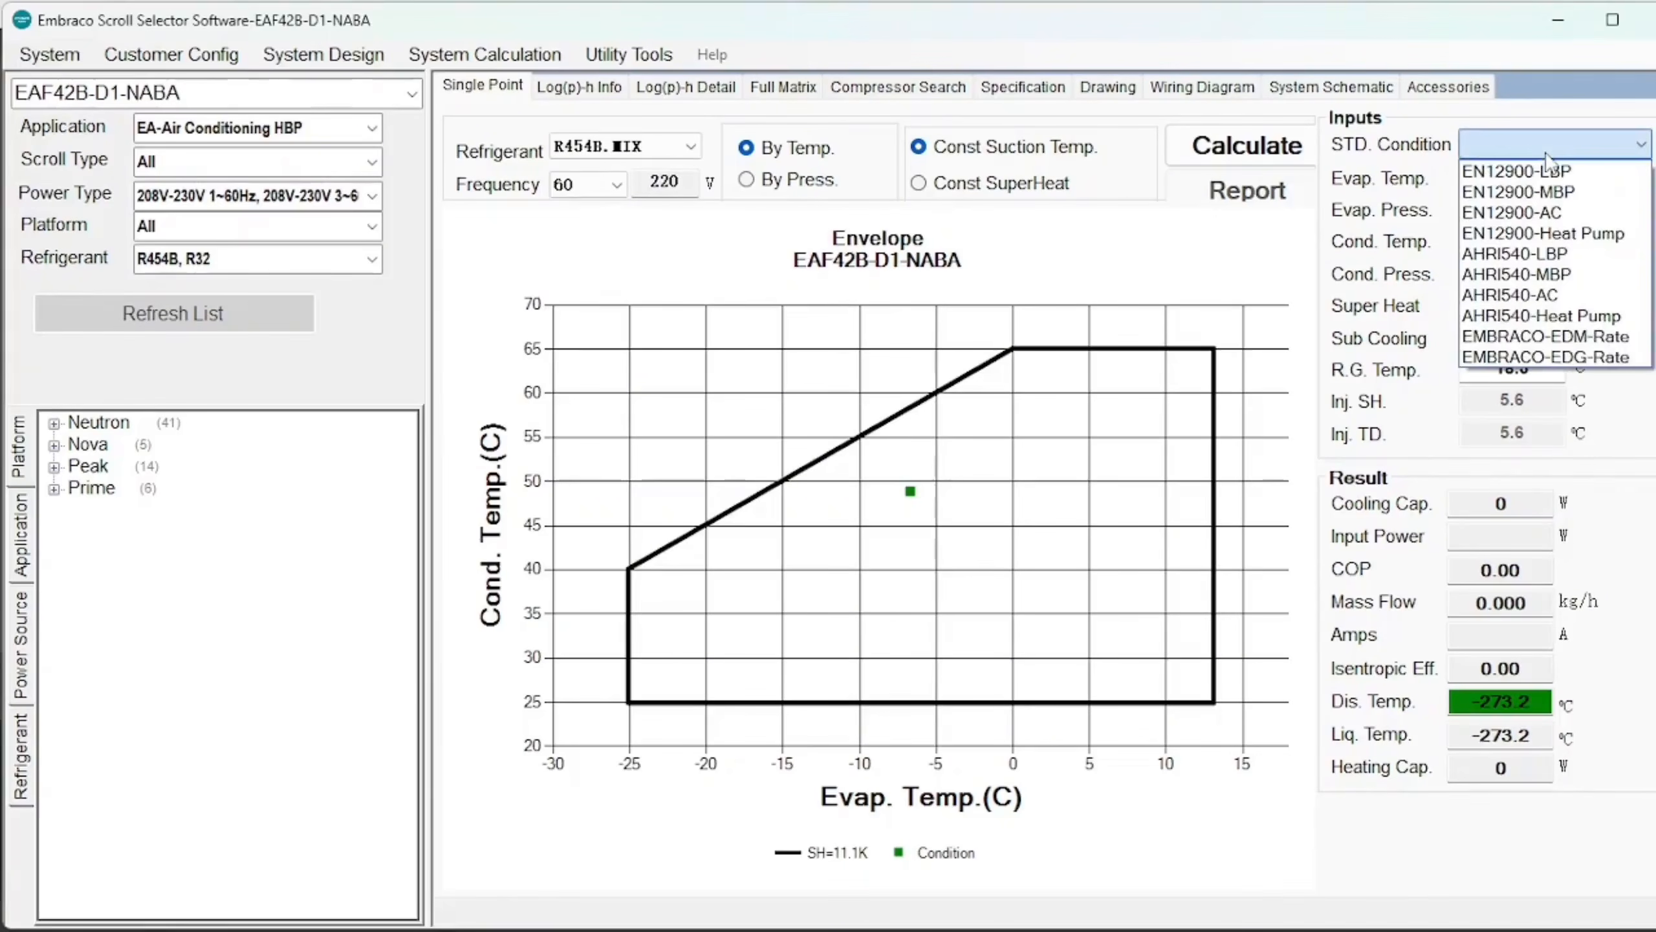
Apply AHRI540-AC, calculate 12090 W cooling at COP 3.14, and preview the report.
left_click(1545, 299)
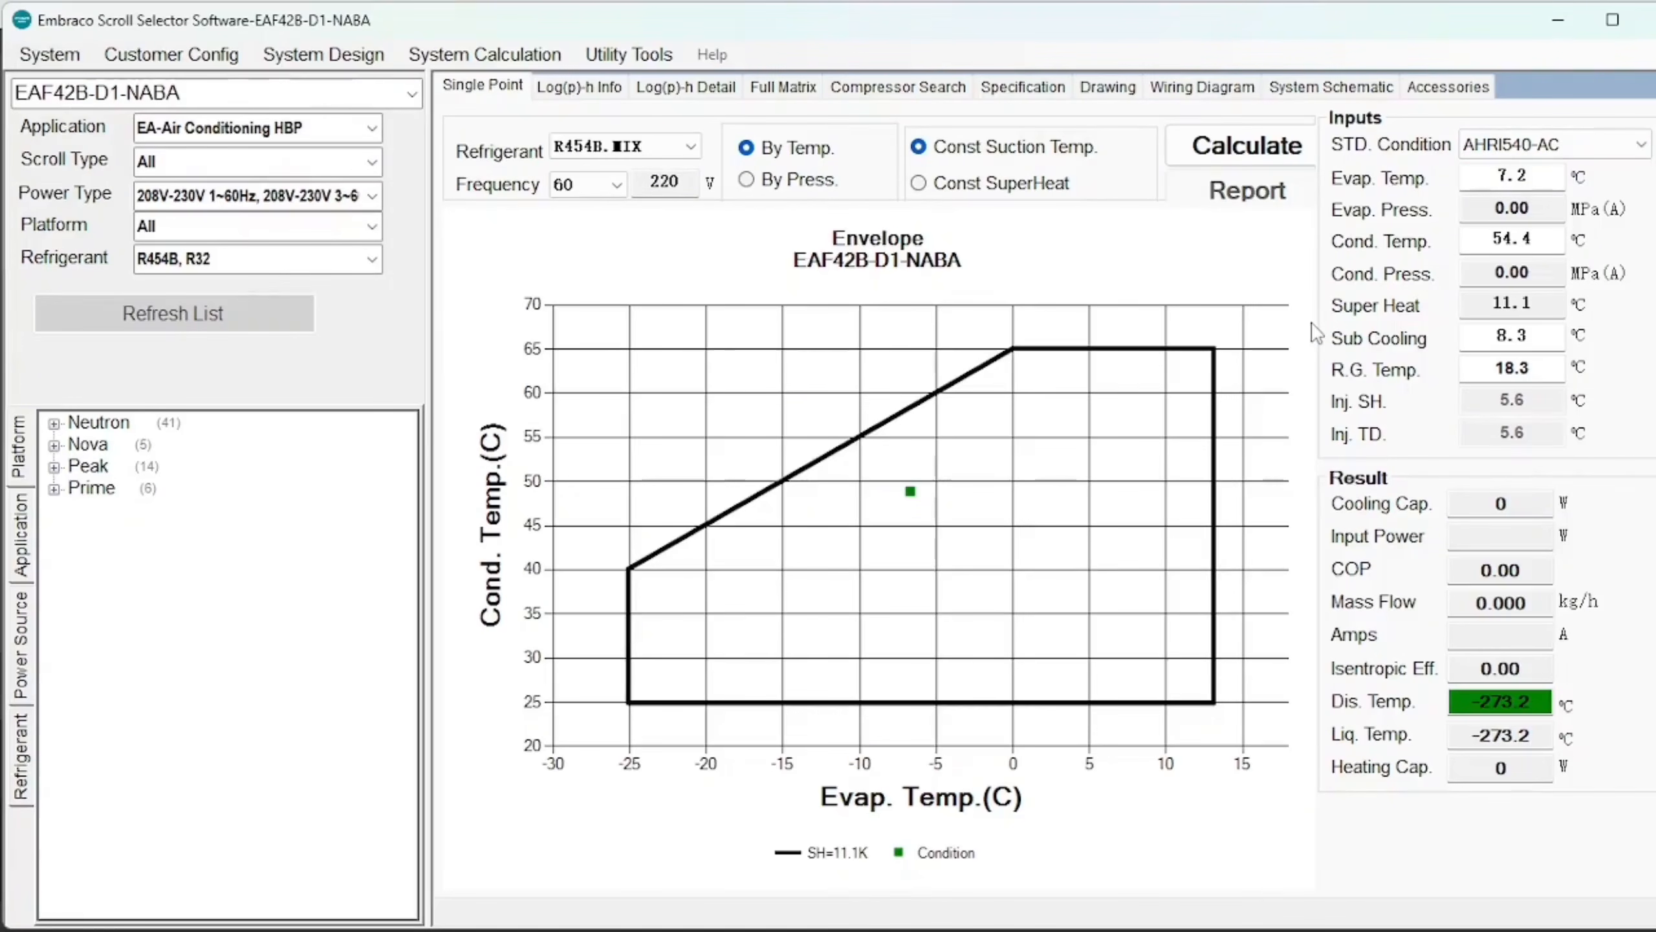
left_click(1220, 147)
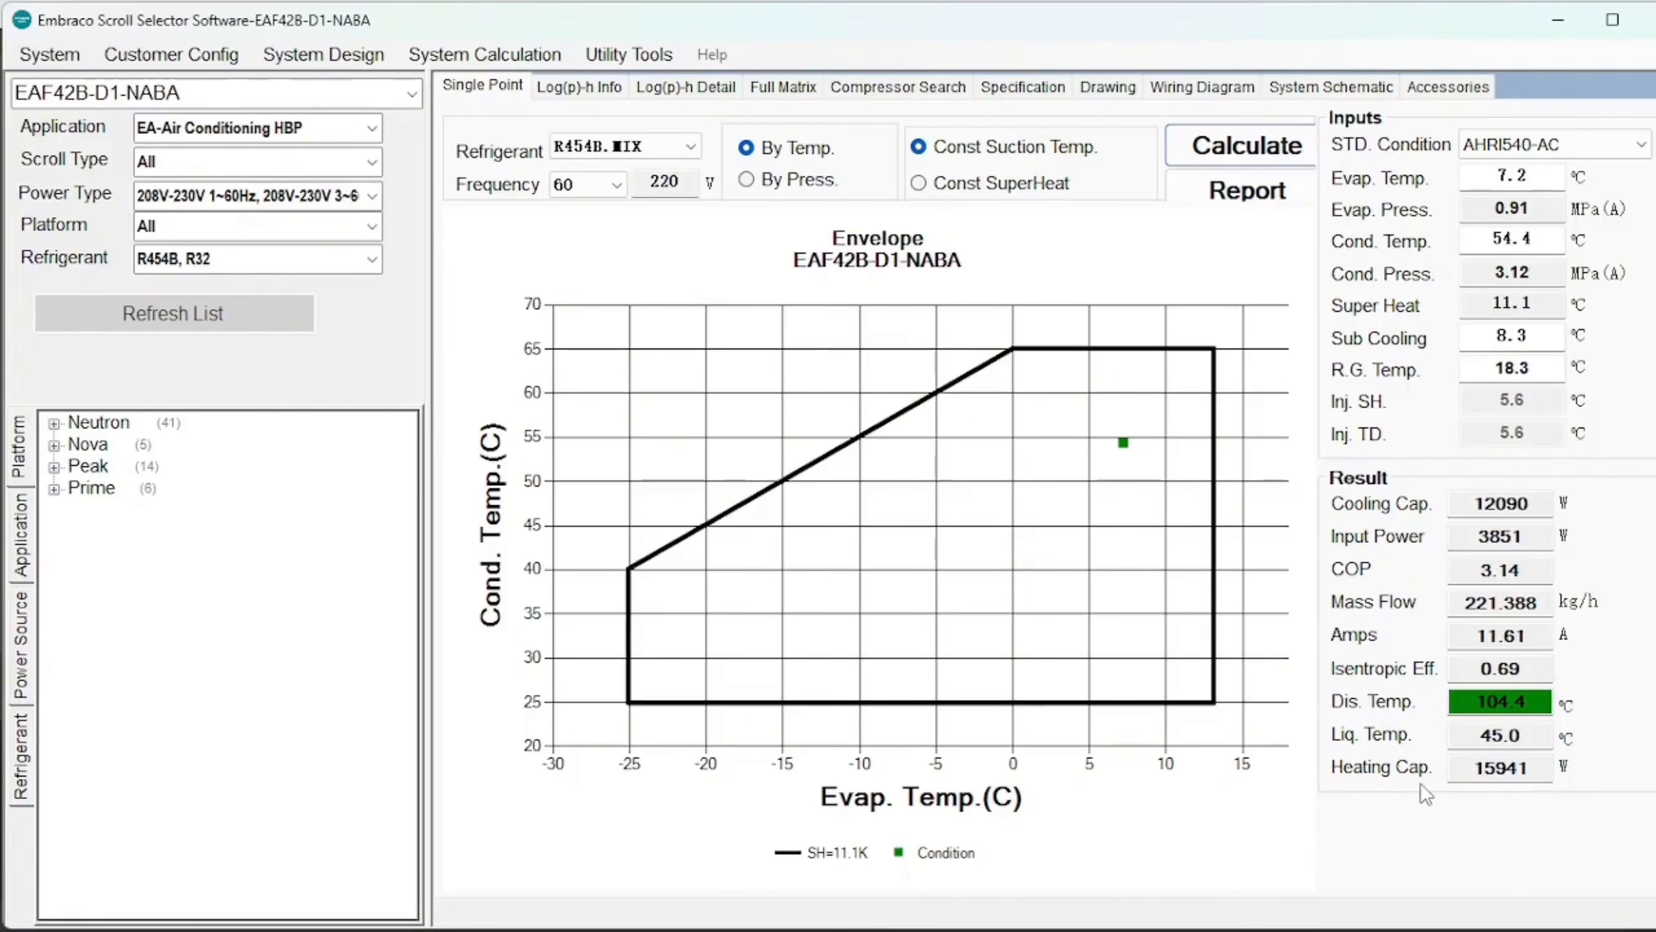
left_click(1235, 202)
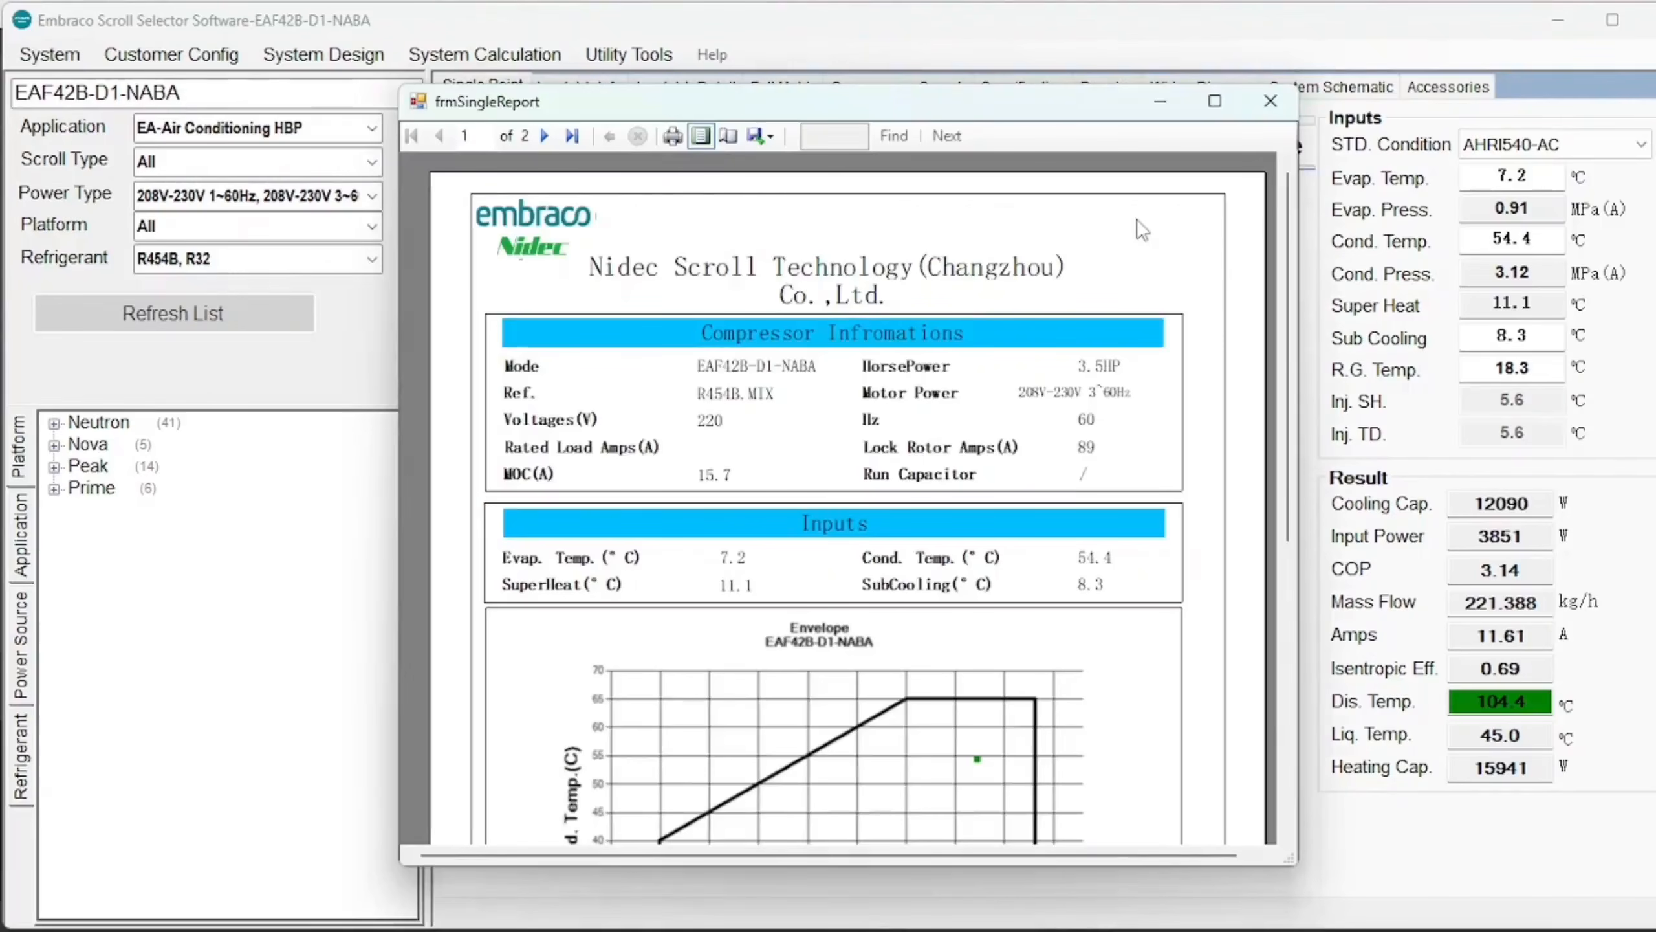
Check the report's Export formats, close the report preview, and switch to the Full Matrix page.
left_click(763, 140)
left_click(1270, 101)
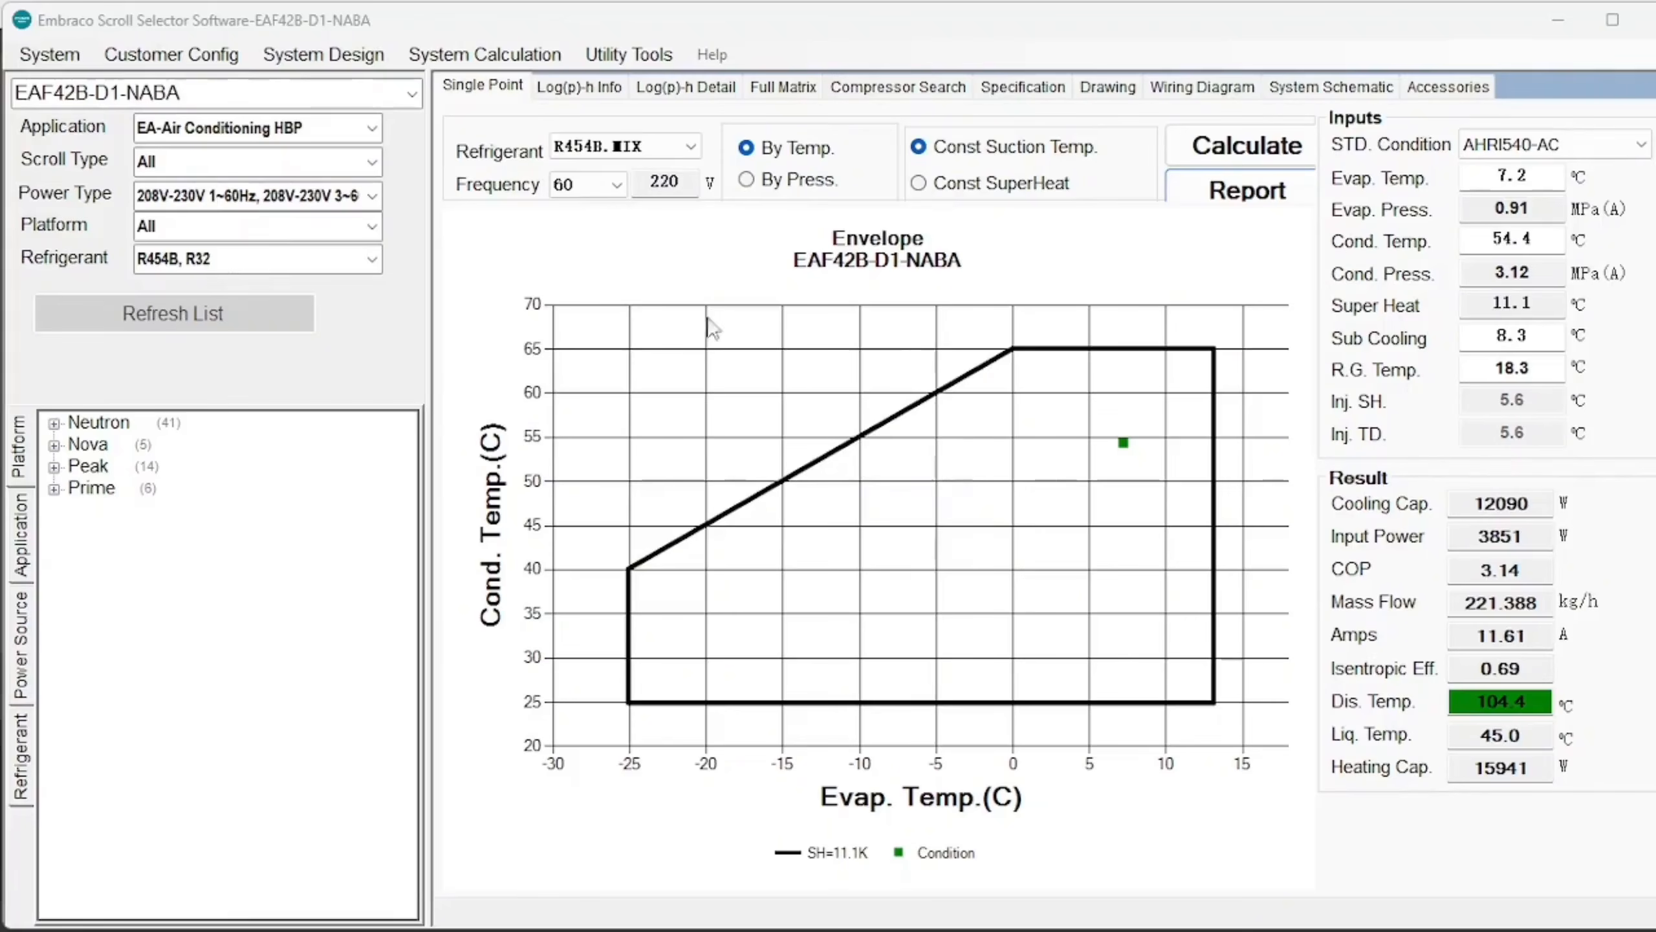
left_click(783, 95)
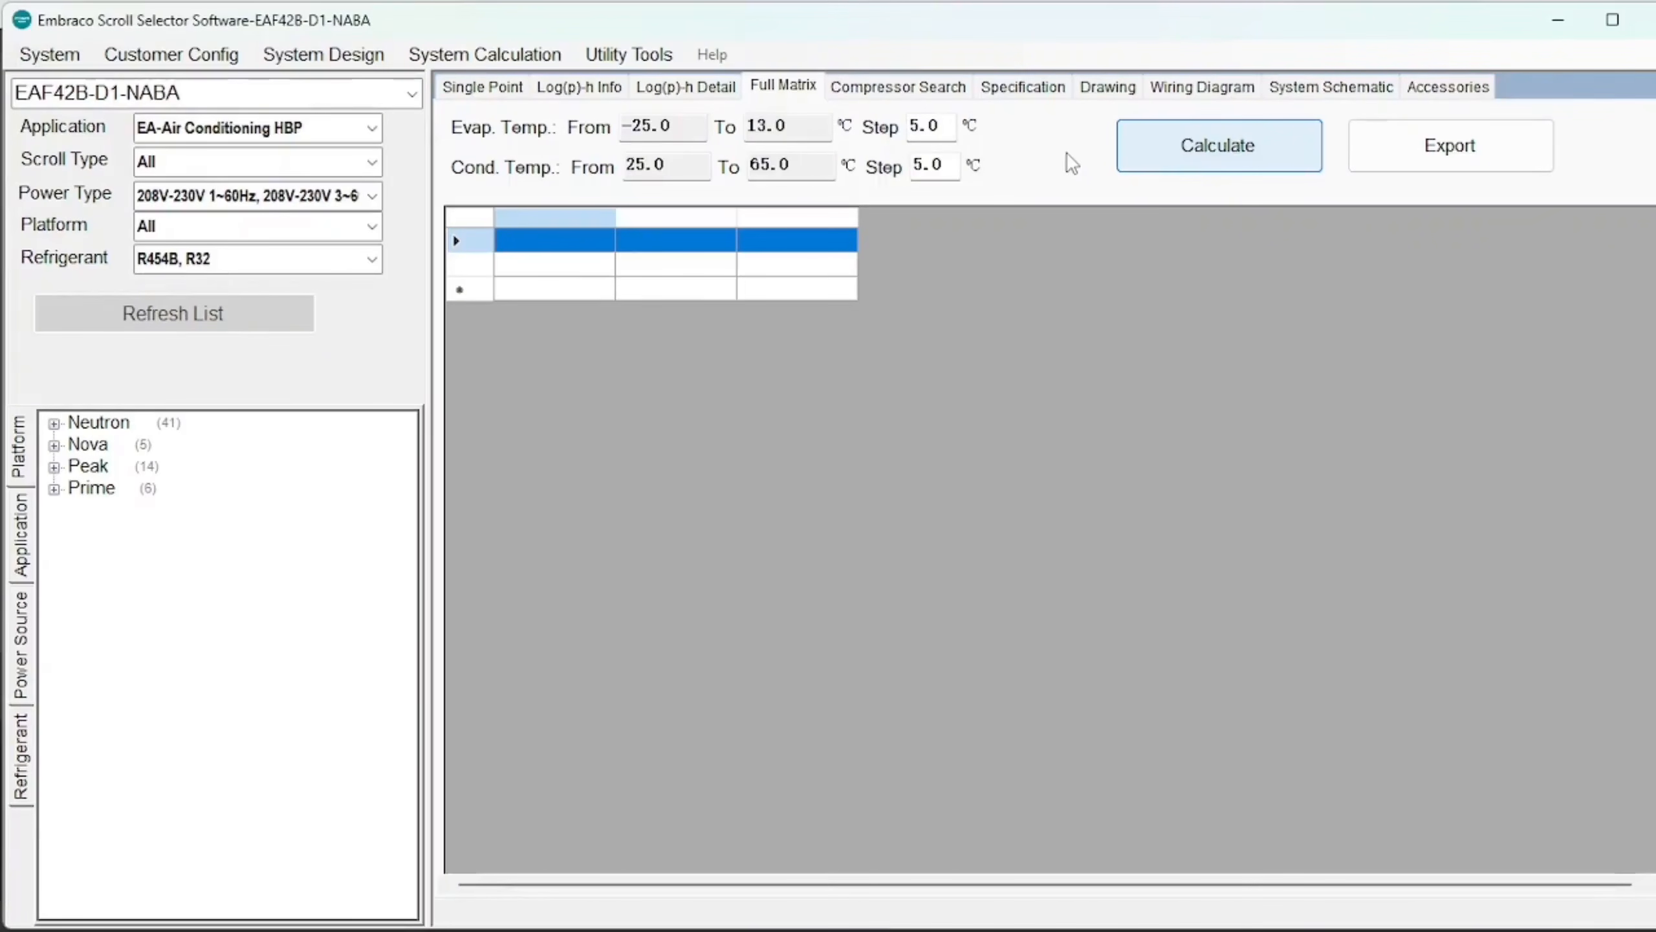
Calculate the full matrix for evaporating −25 to 13 °C and condensing 25 to 65 °C, then review the results.
left_click(1146, 146)
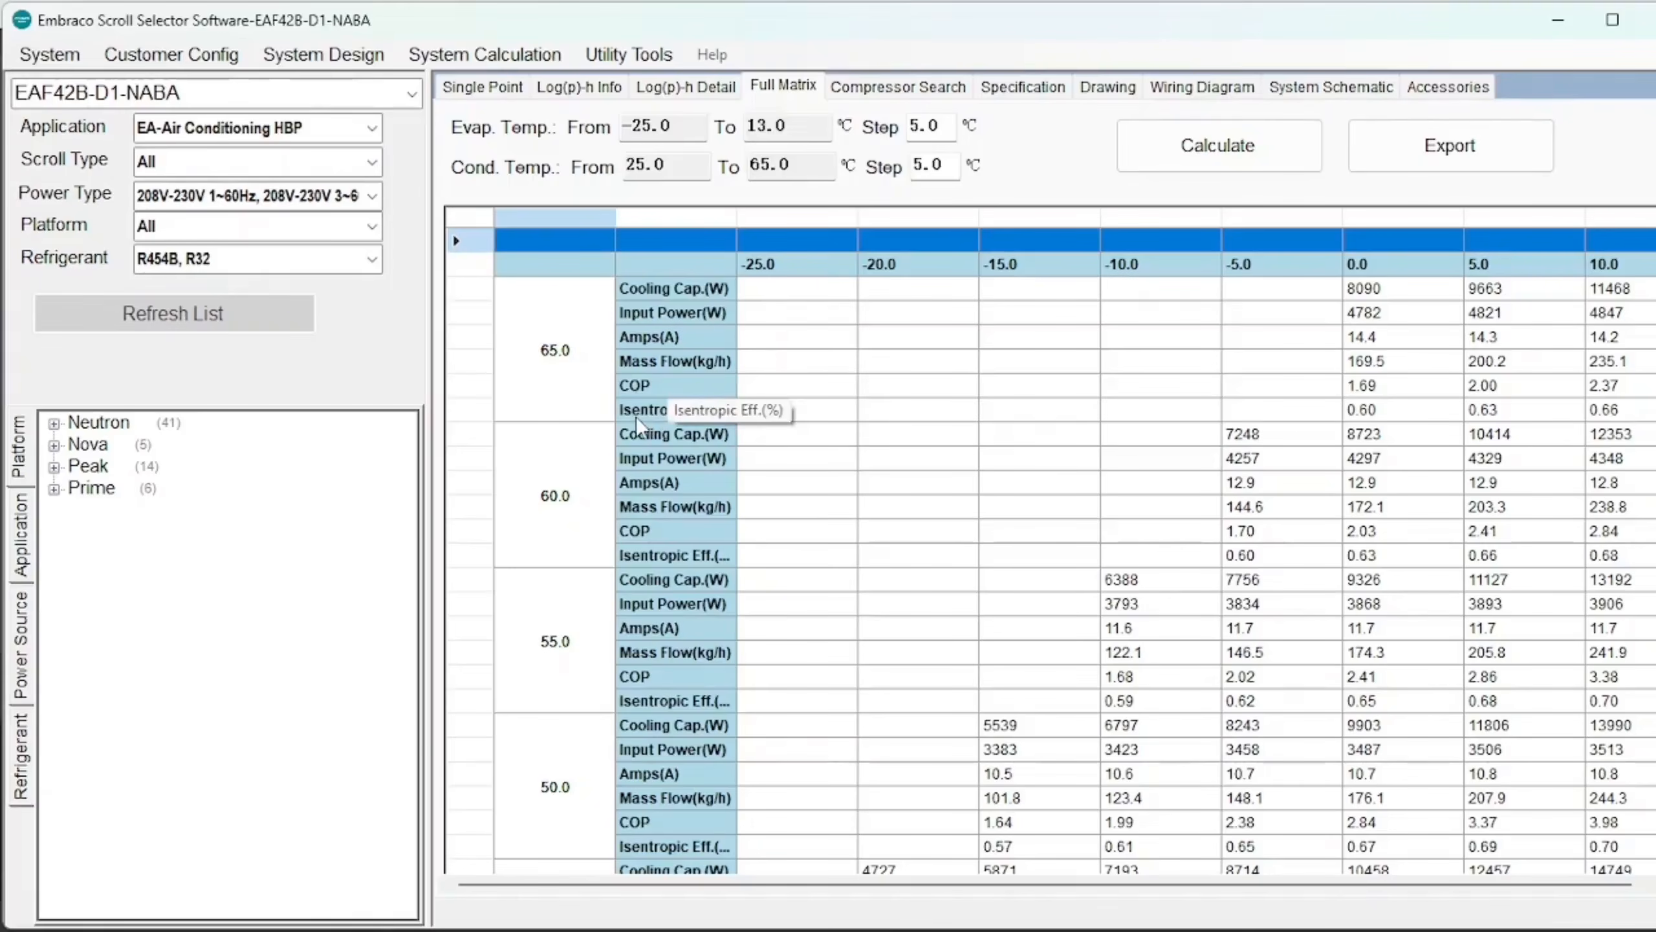
left_click(474, 89)
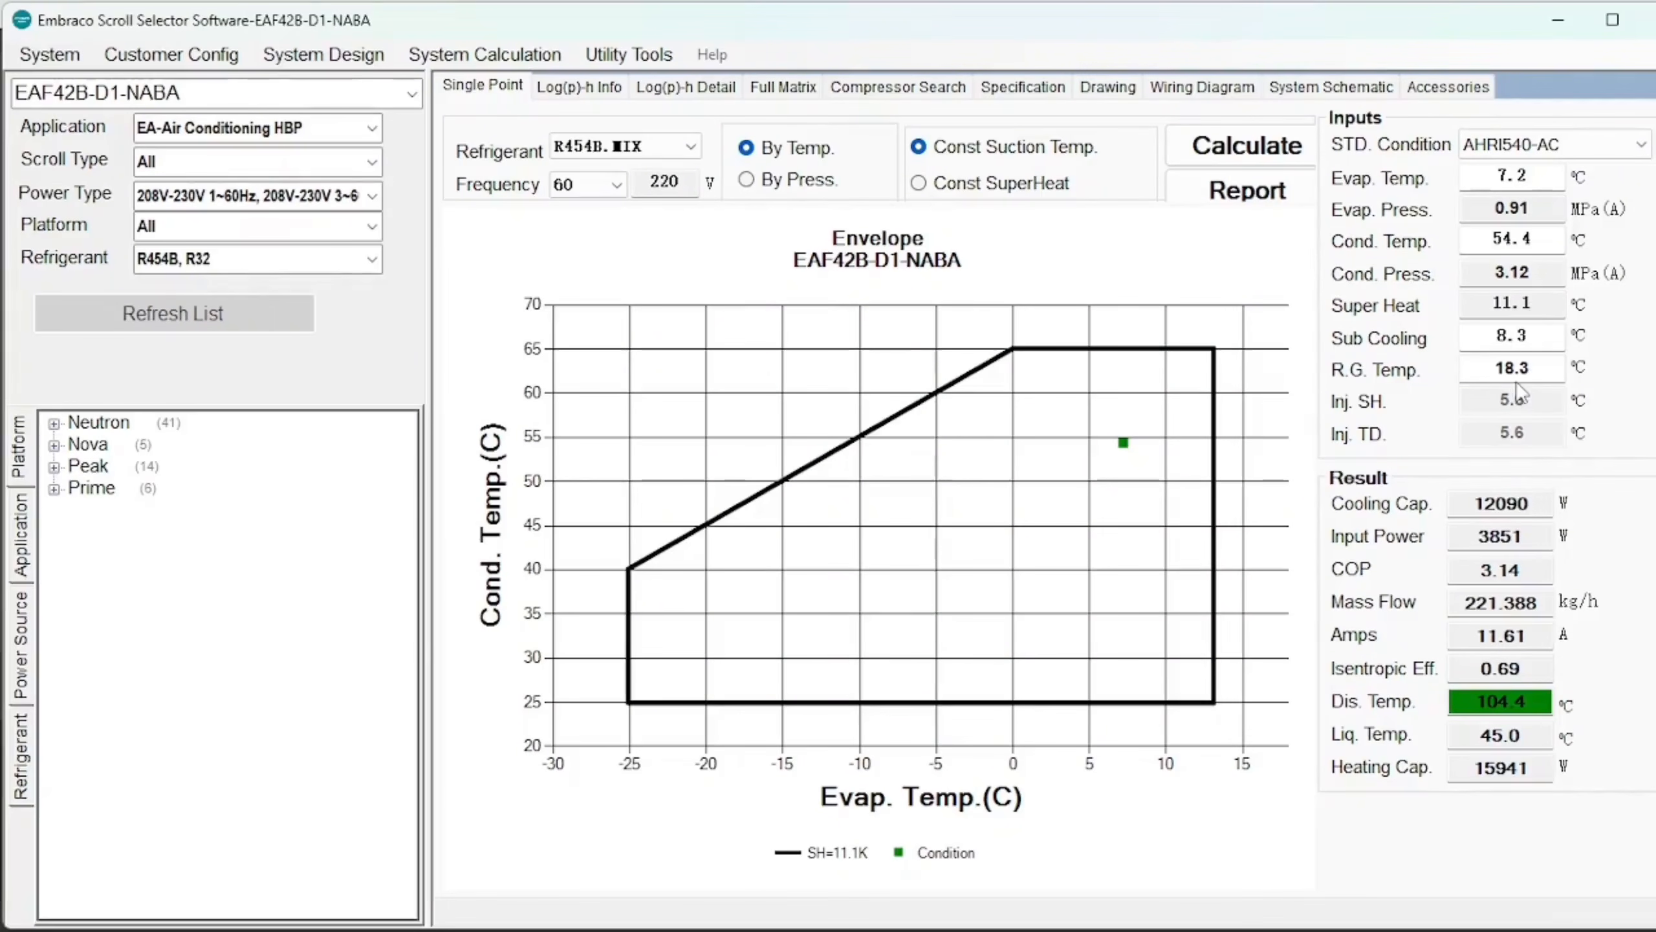
left_click(790, 93)
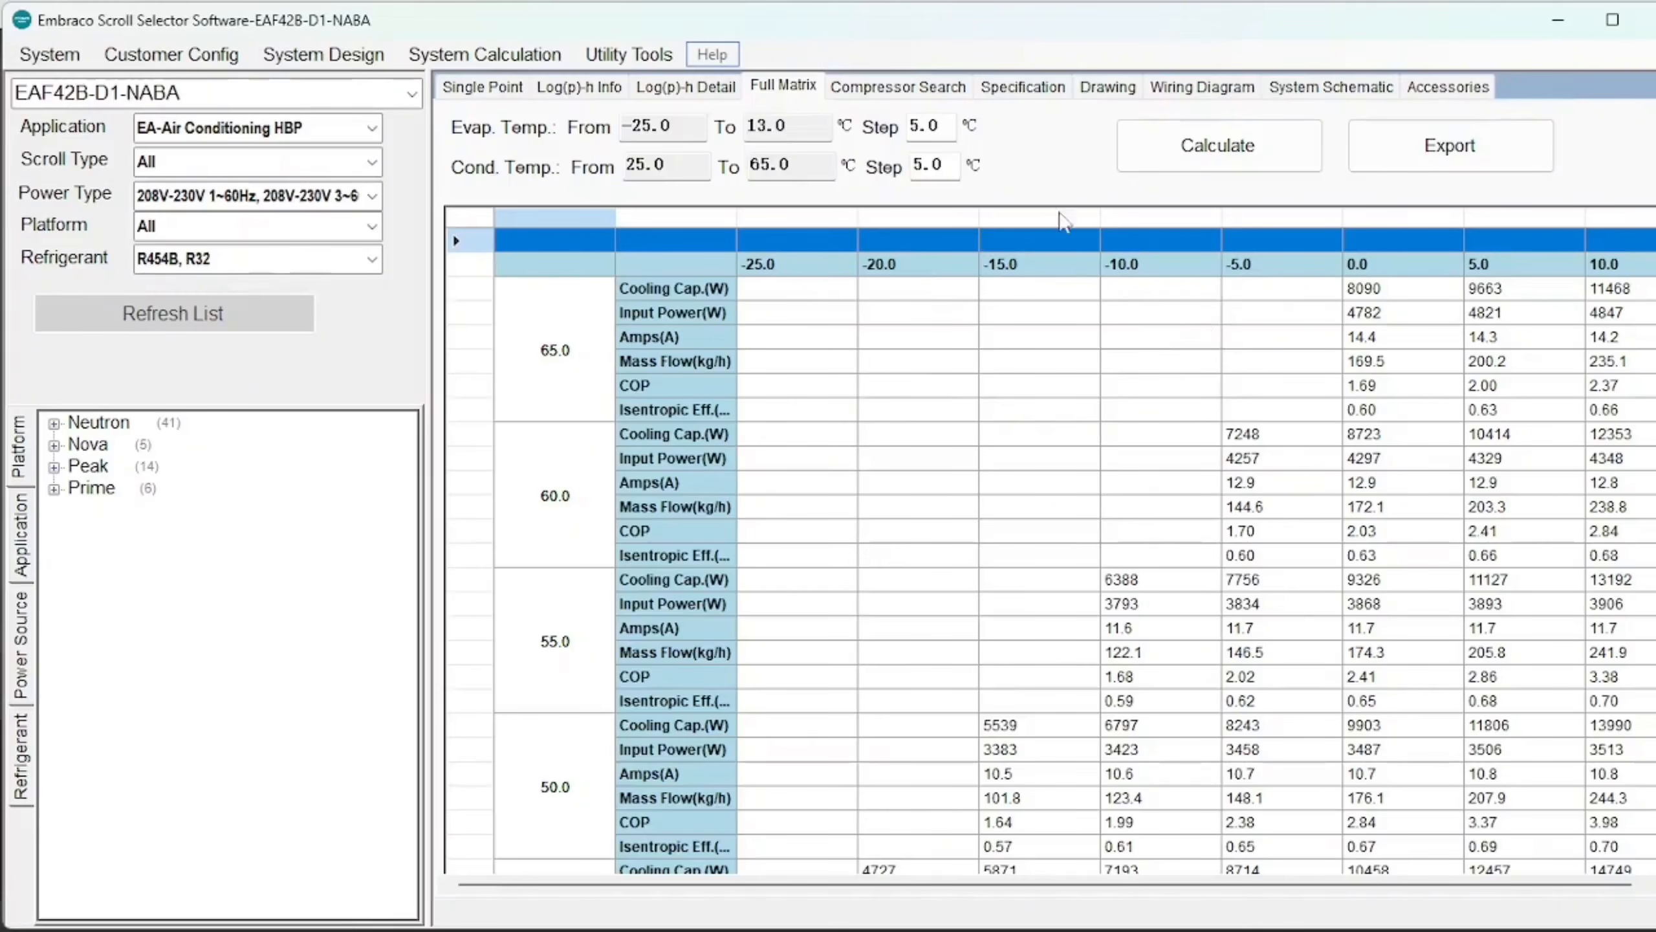
left_click(1110, 91)
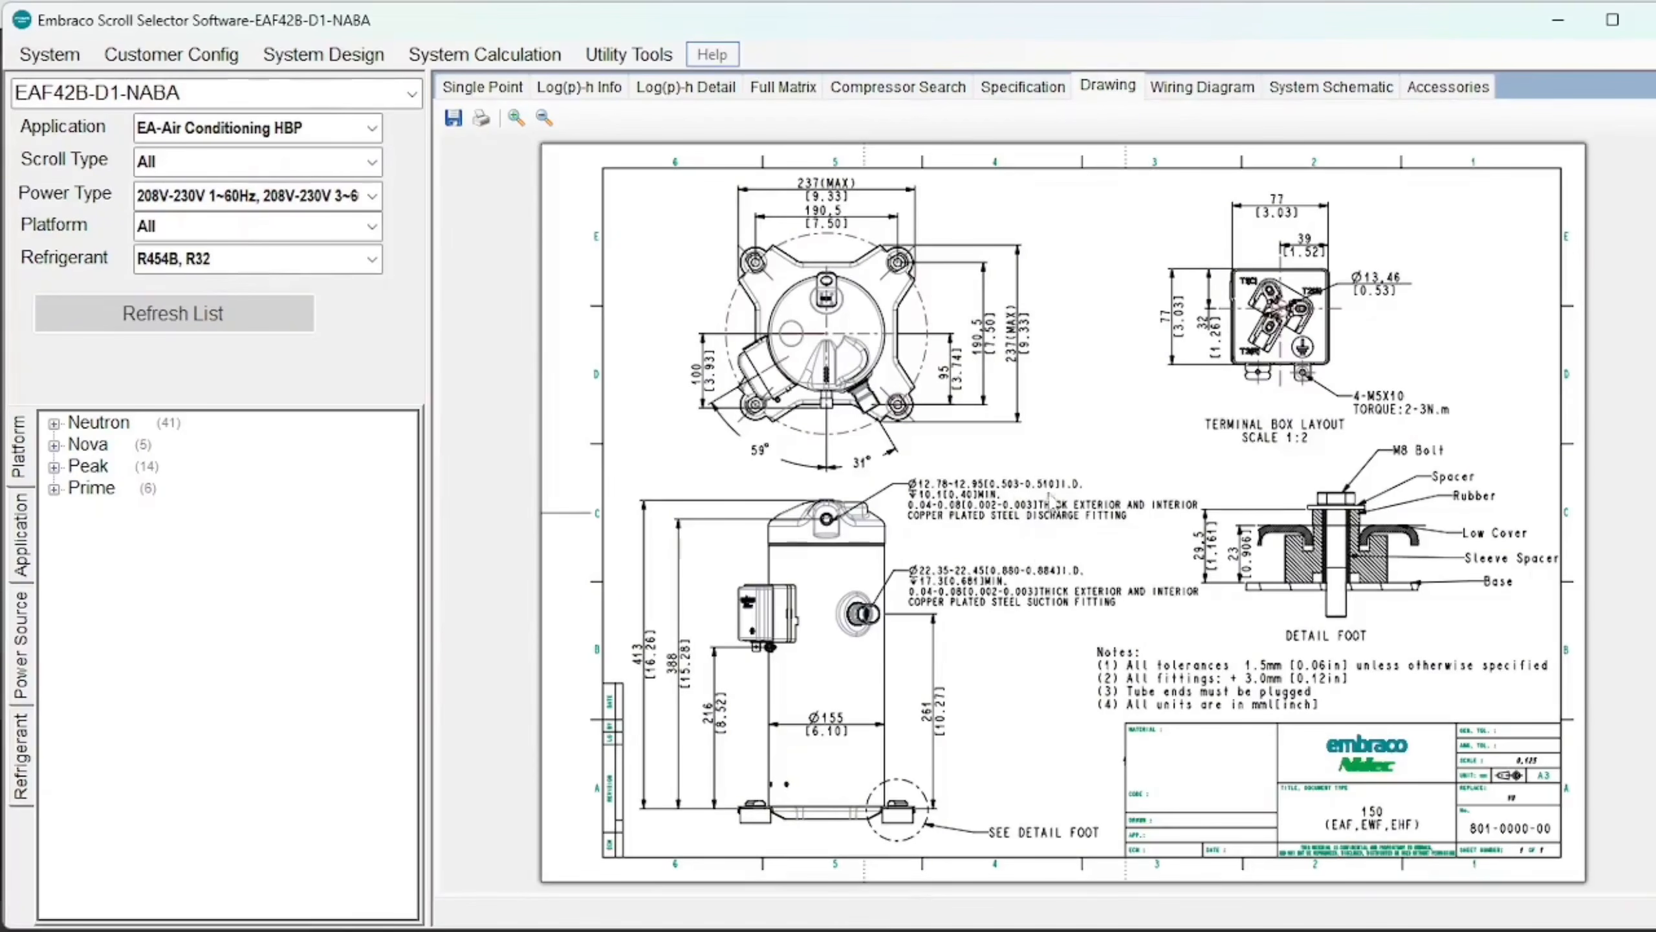
Review the wiring diagram, system schematic and accessories, revisit the drawing, and return to the Single Point chart.
left_click(1204, 91)
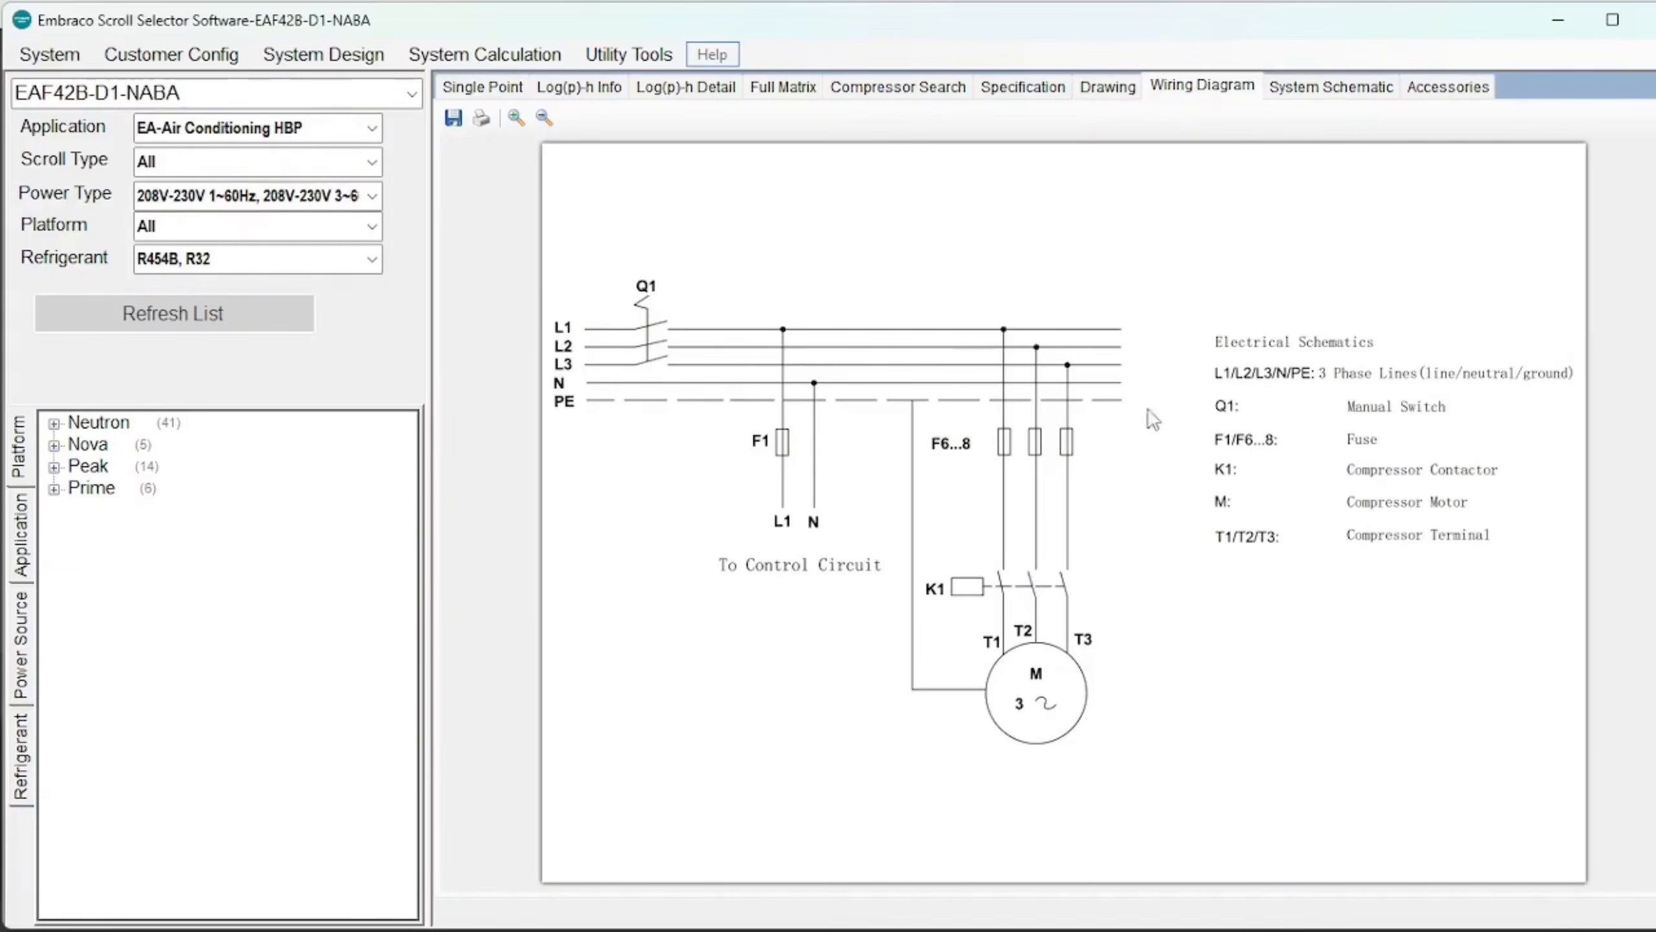
left_click(1312, 88)
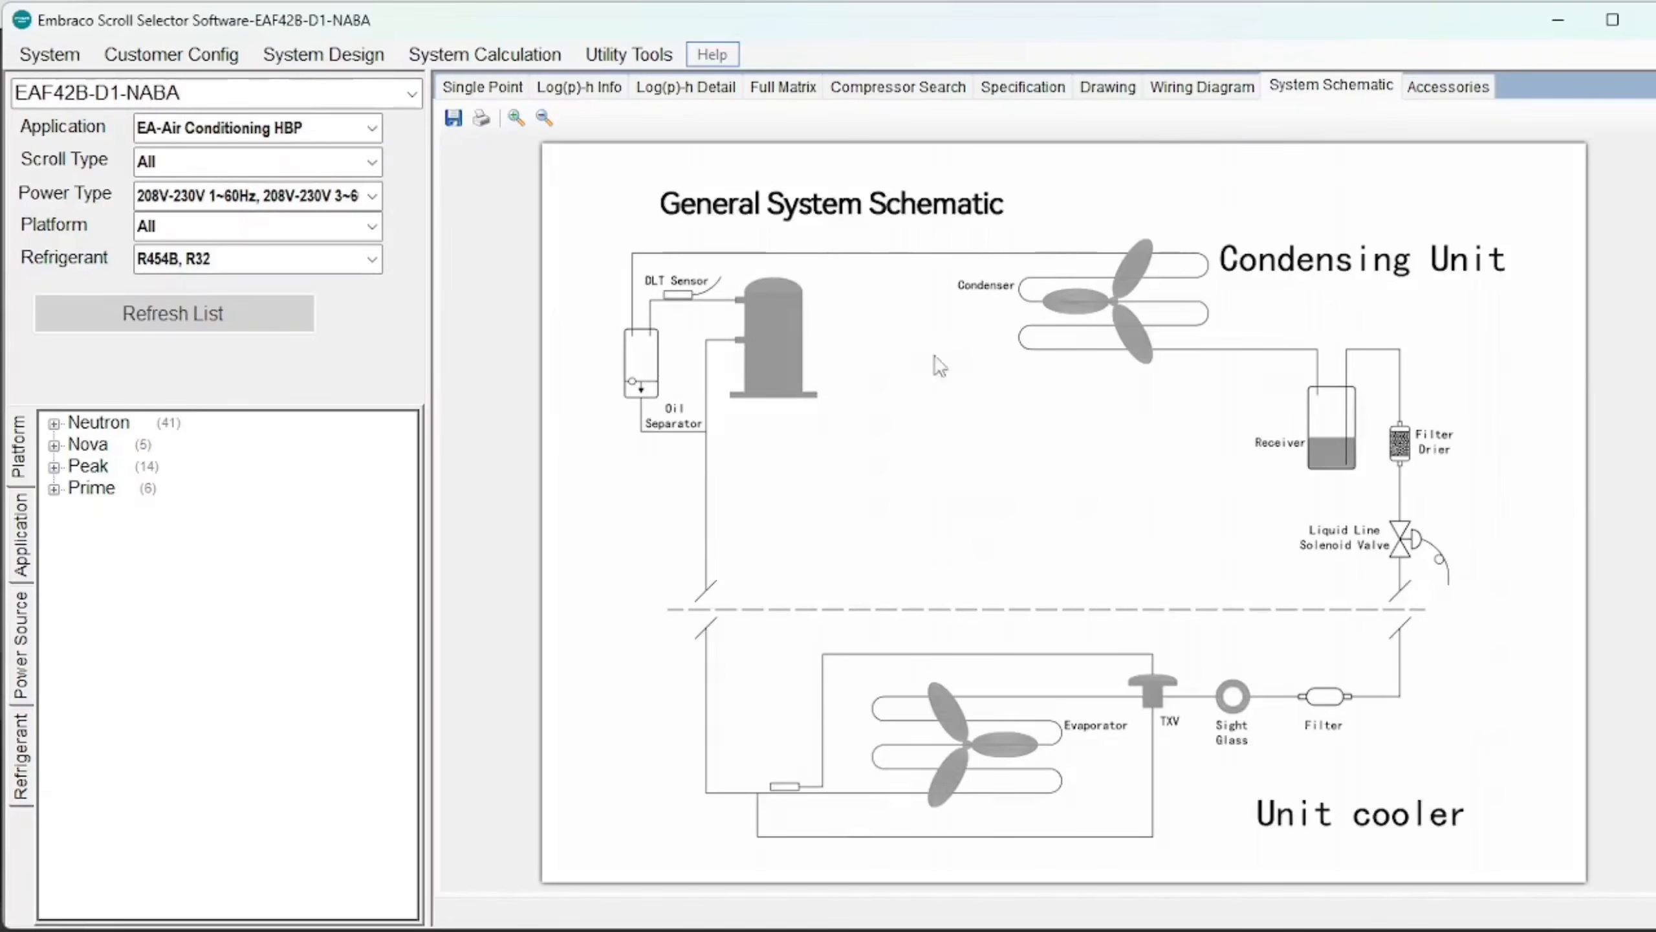
left_click(1414, 91)
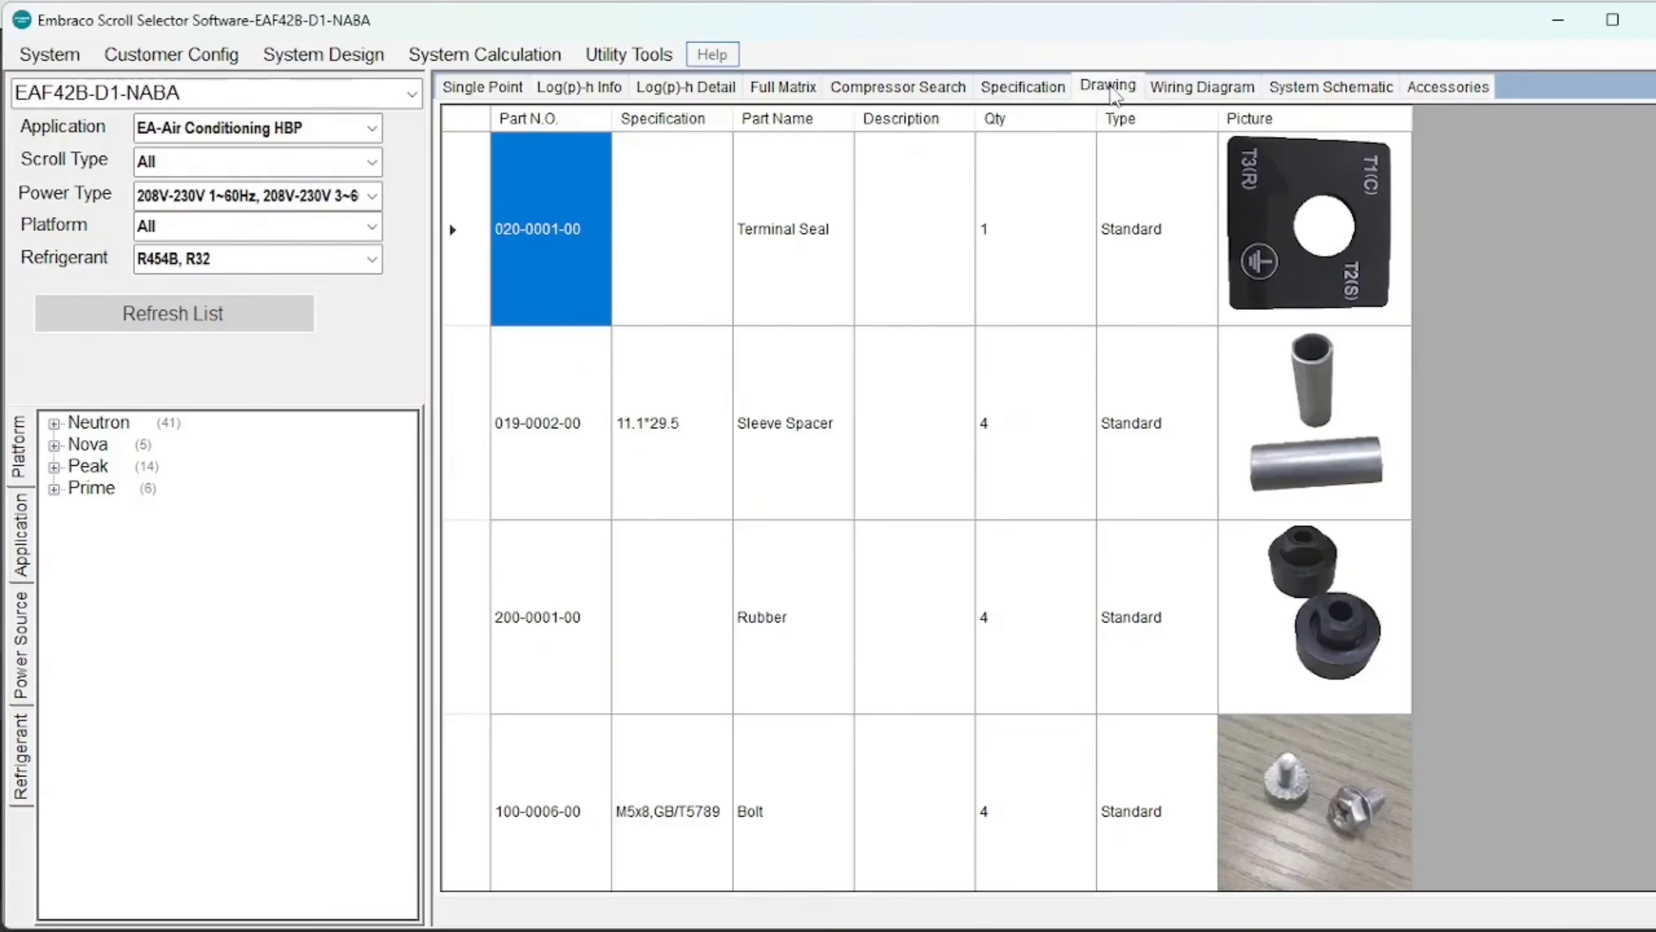
left_click(1113, 91)
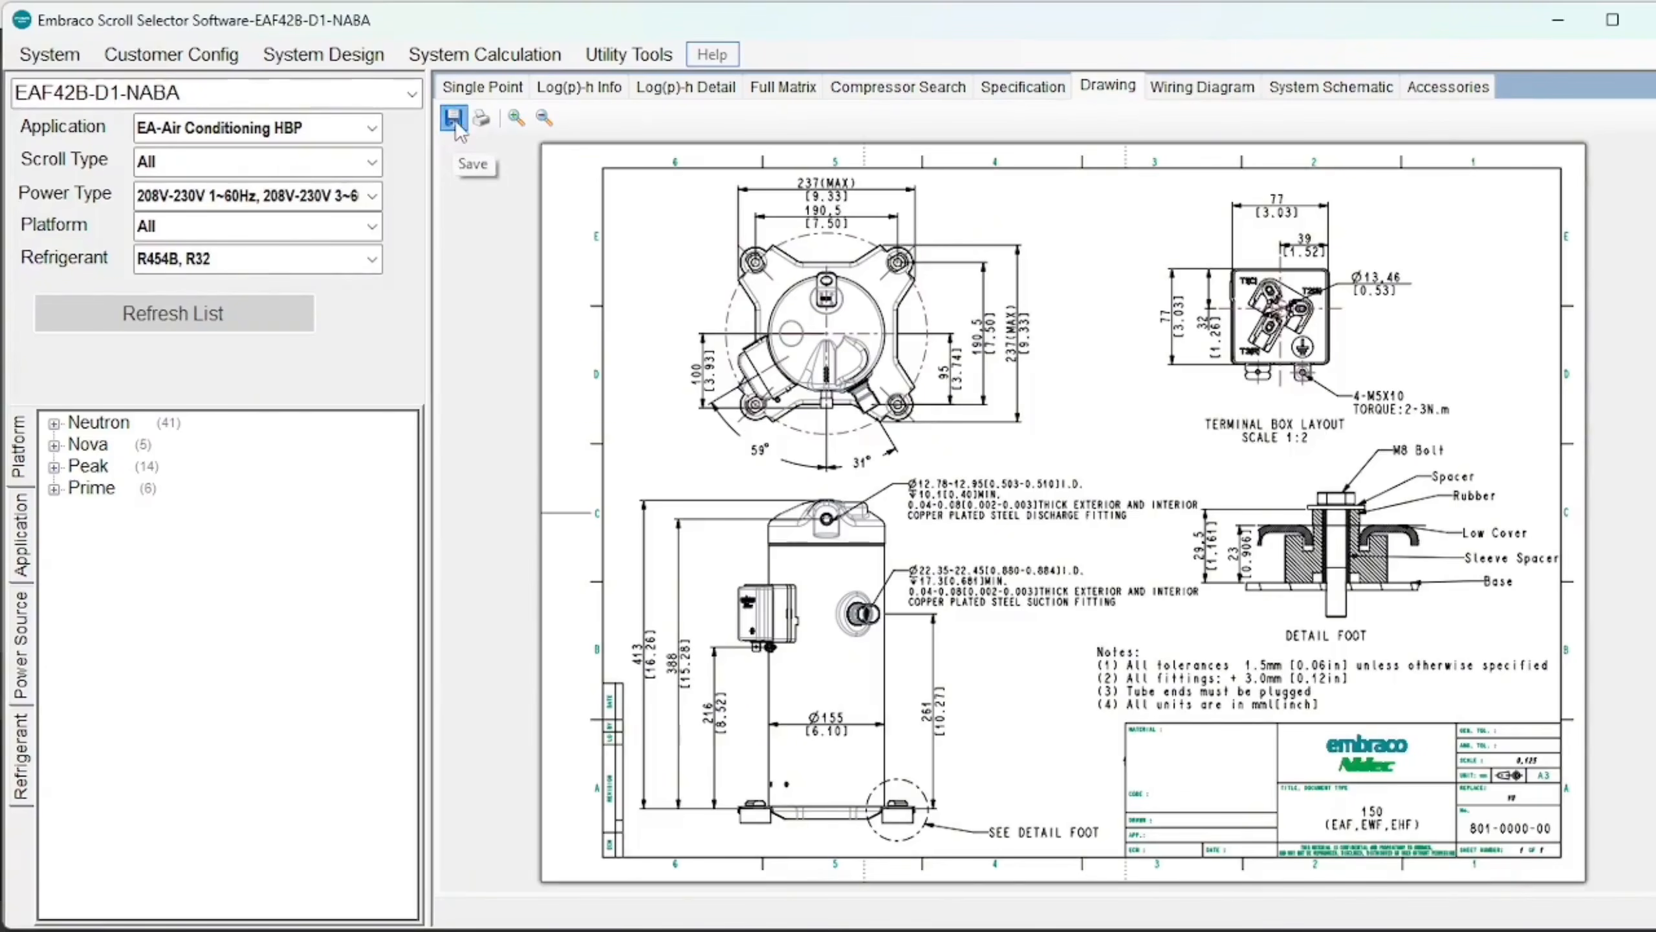
left_click(482, 86)
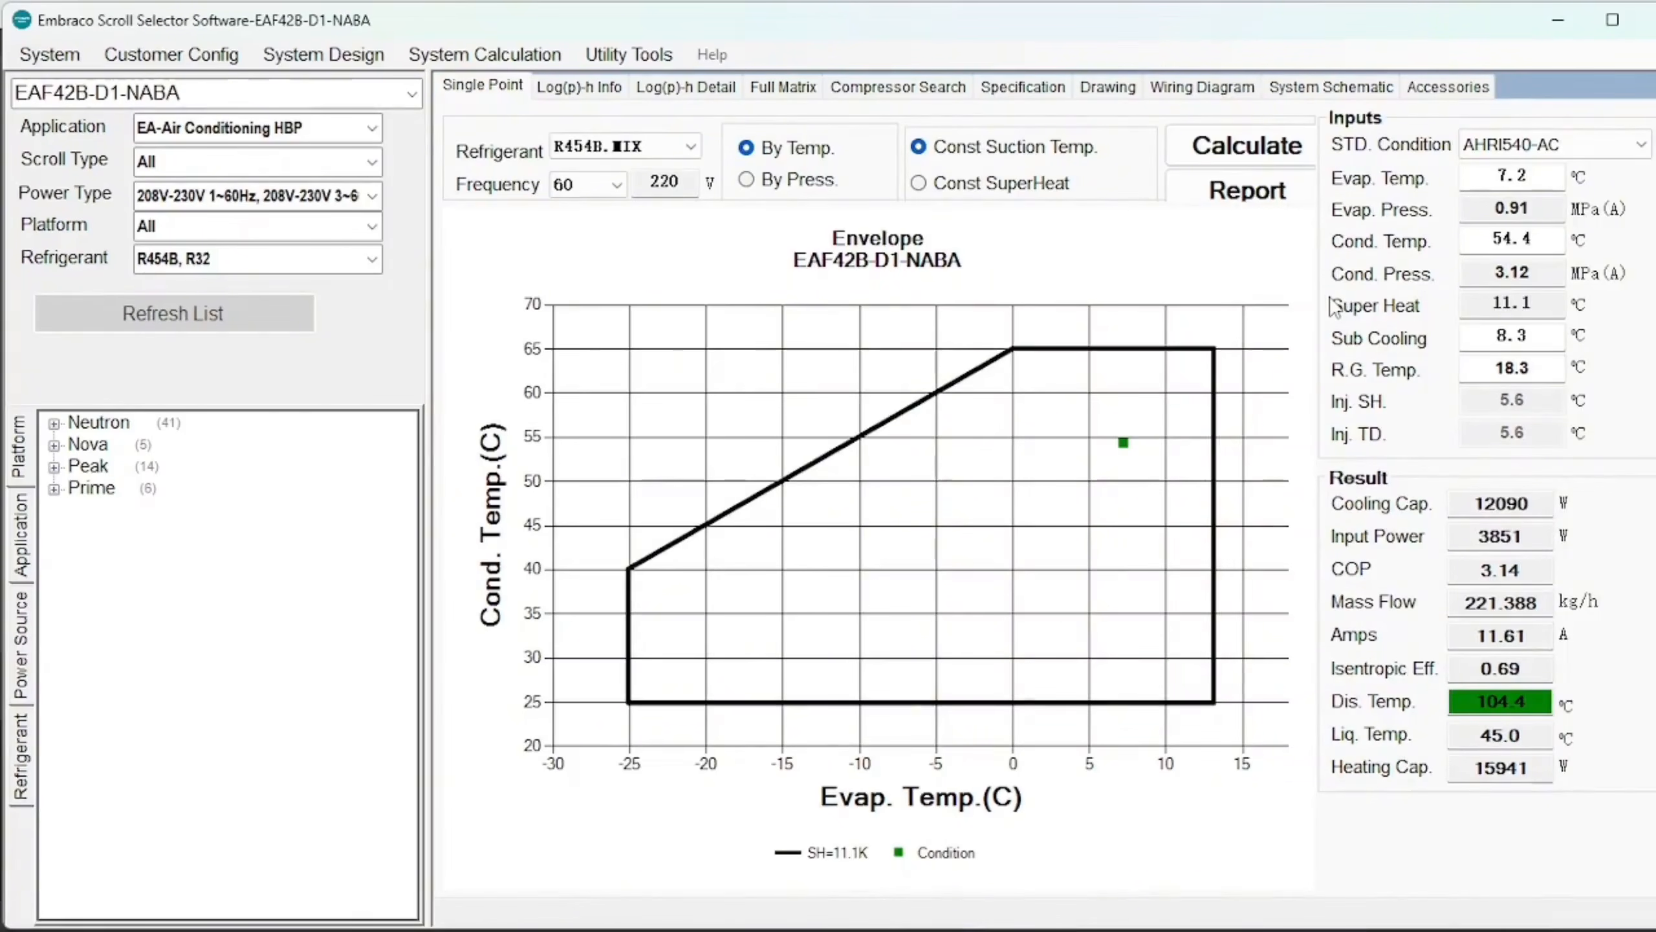
Look through the Utility Tools specification export options, then dismiss them.
left_click(634, 52)
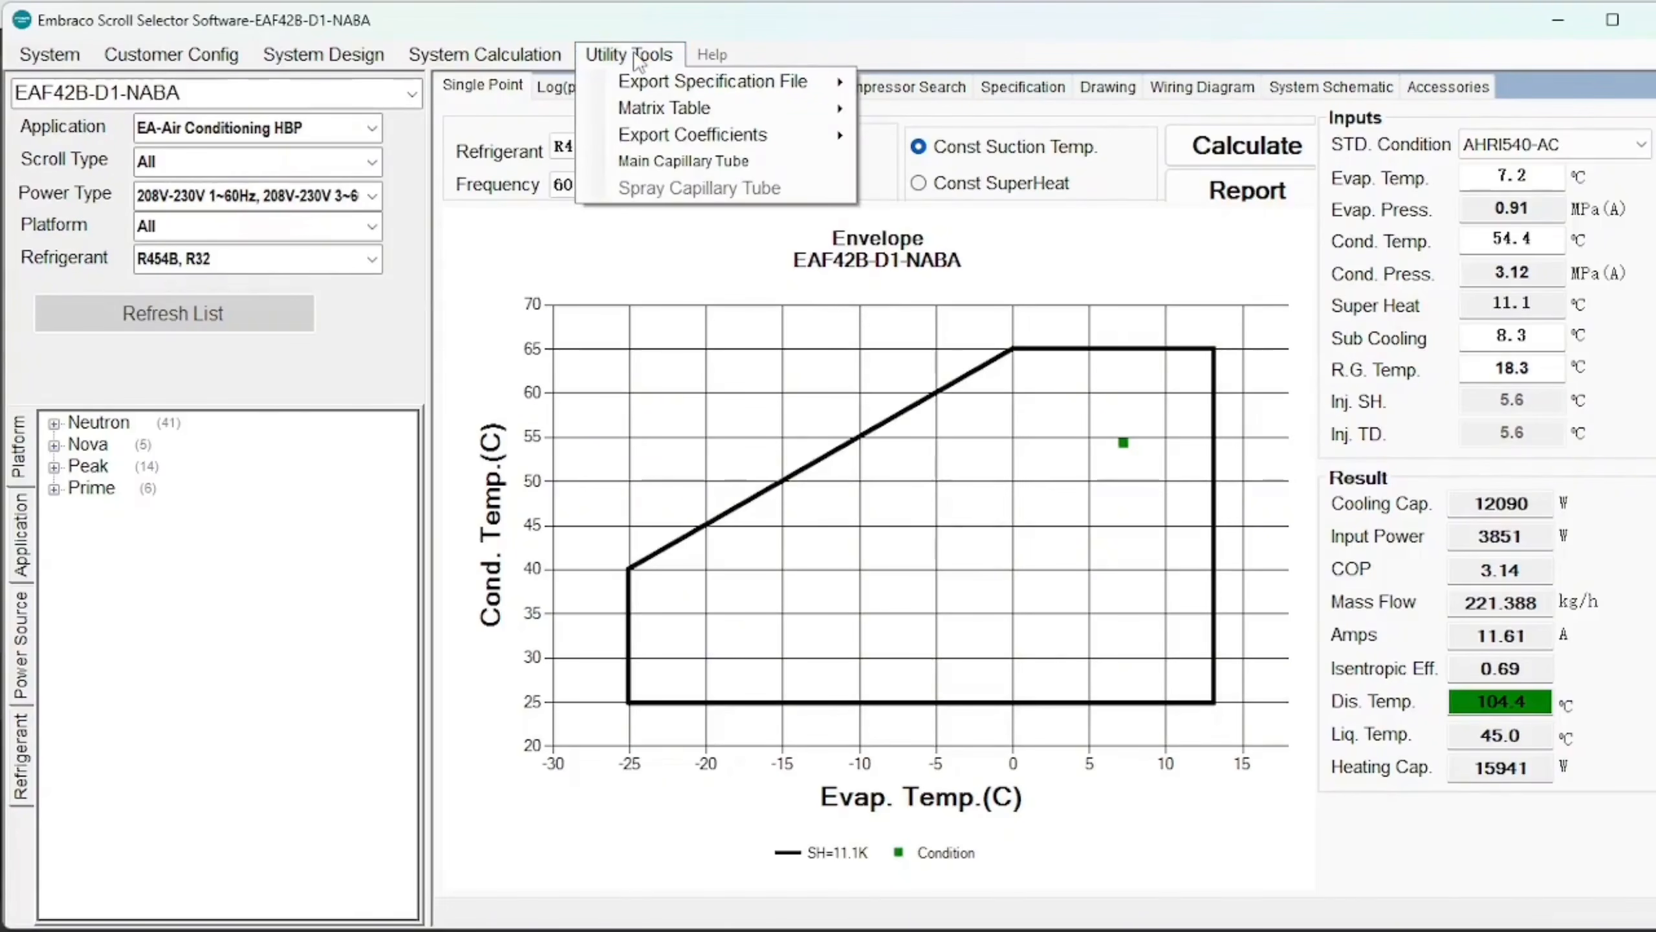
mouse_move(801, 91)
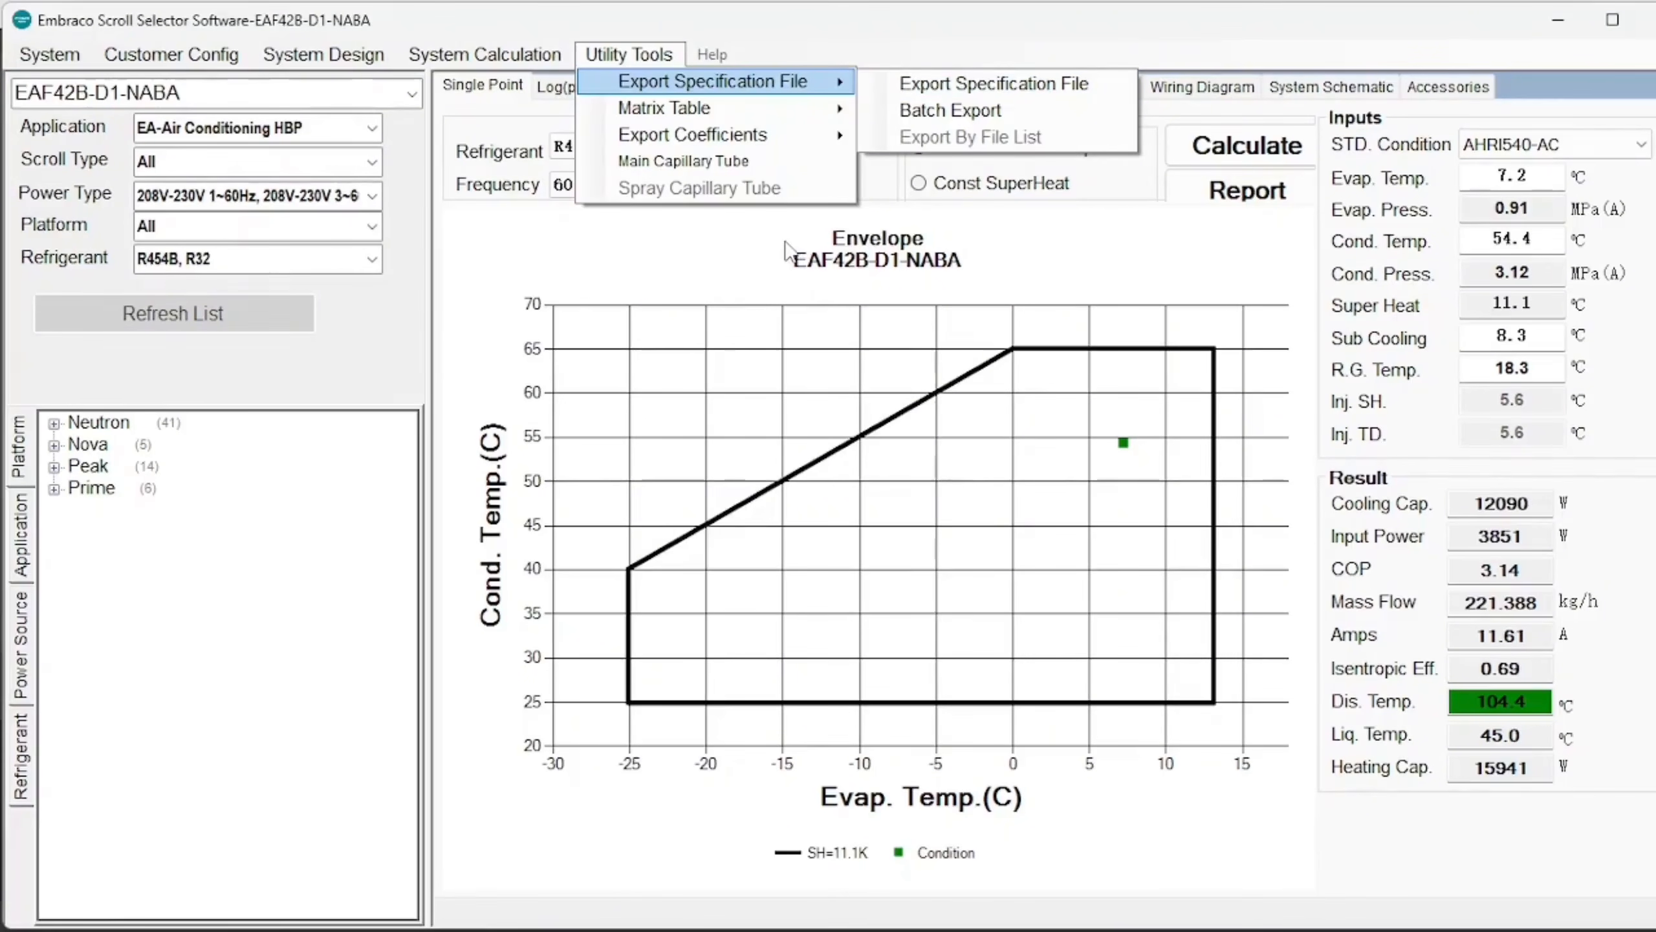
left_click(717, 212)
Open the Batch Export Datasheet settings under Export Specification File.
left_click(203, 60)
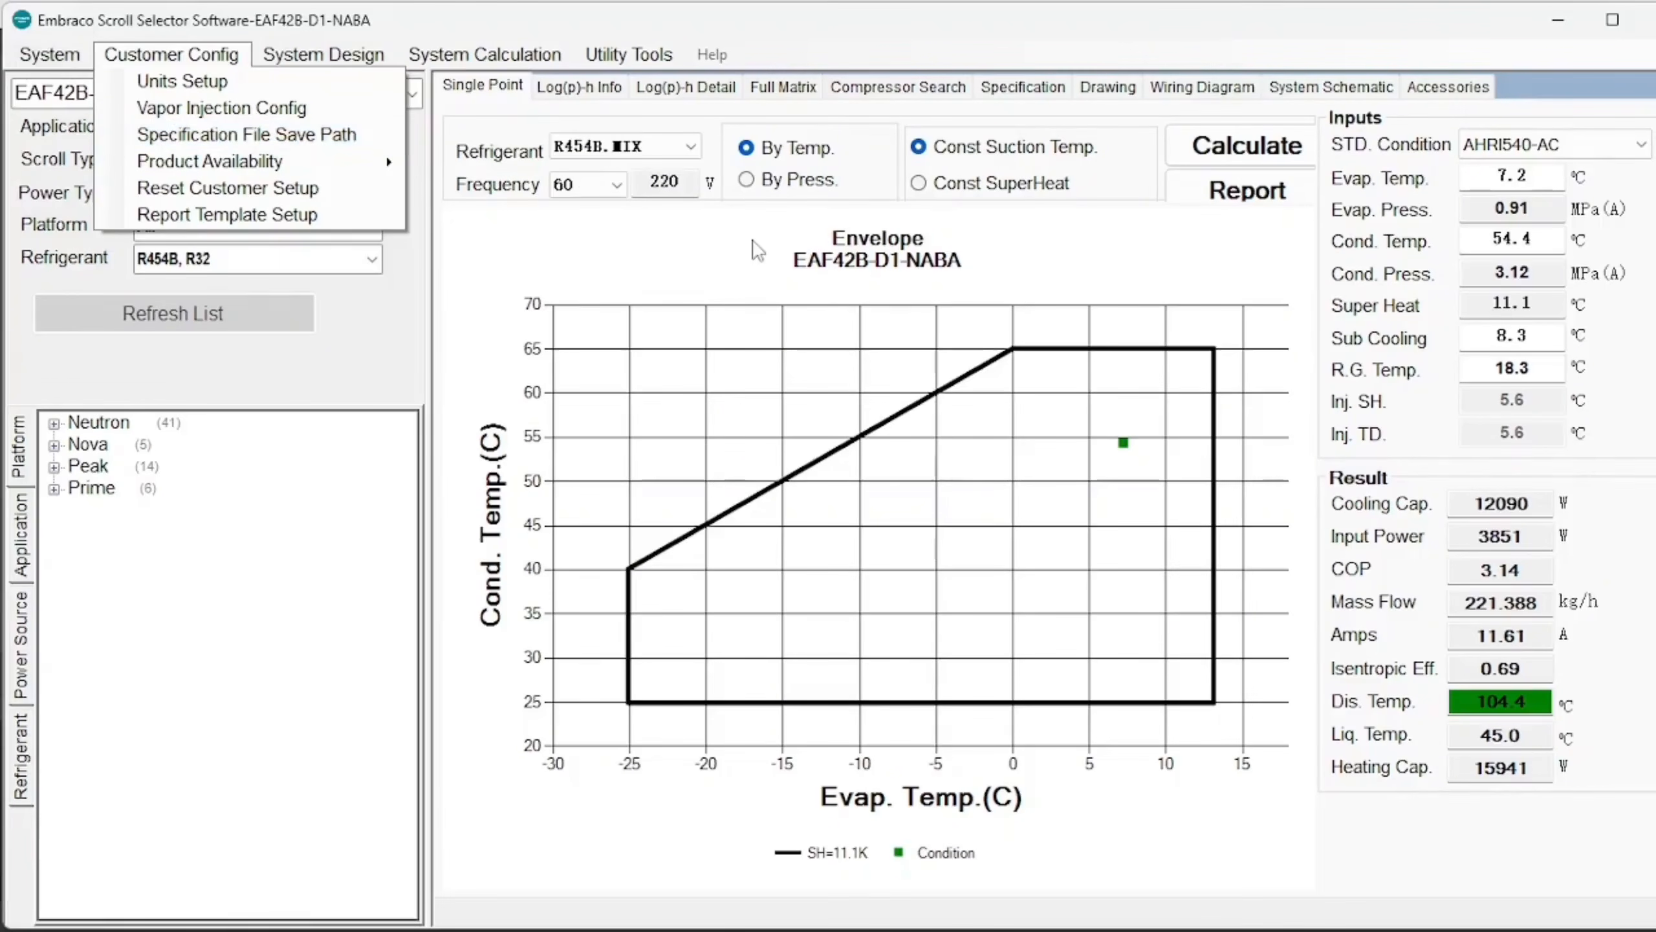
mouse_move(511, 64)
mouse_move(590, 60)
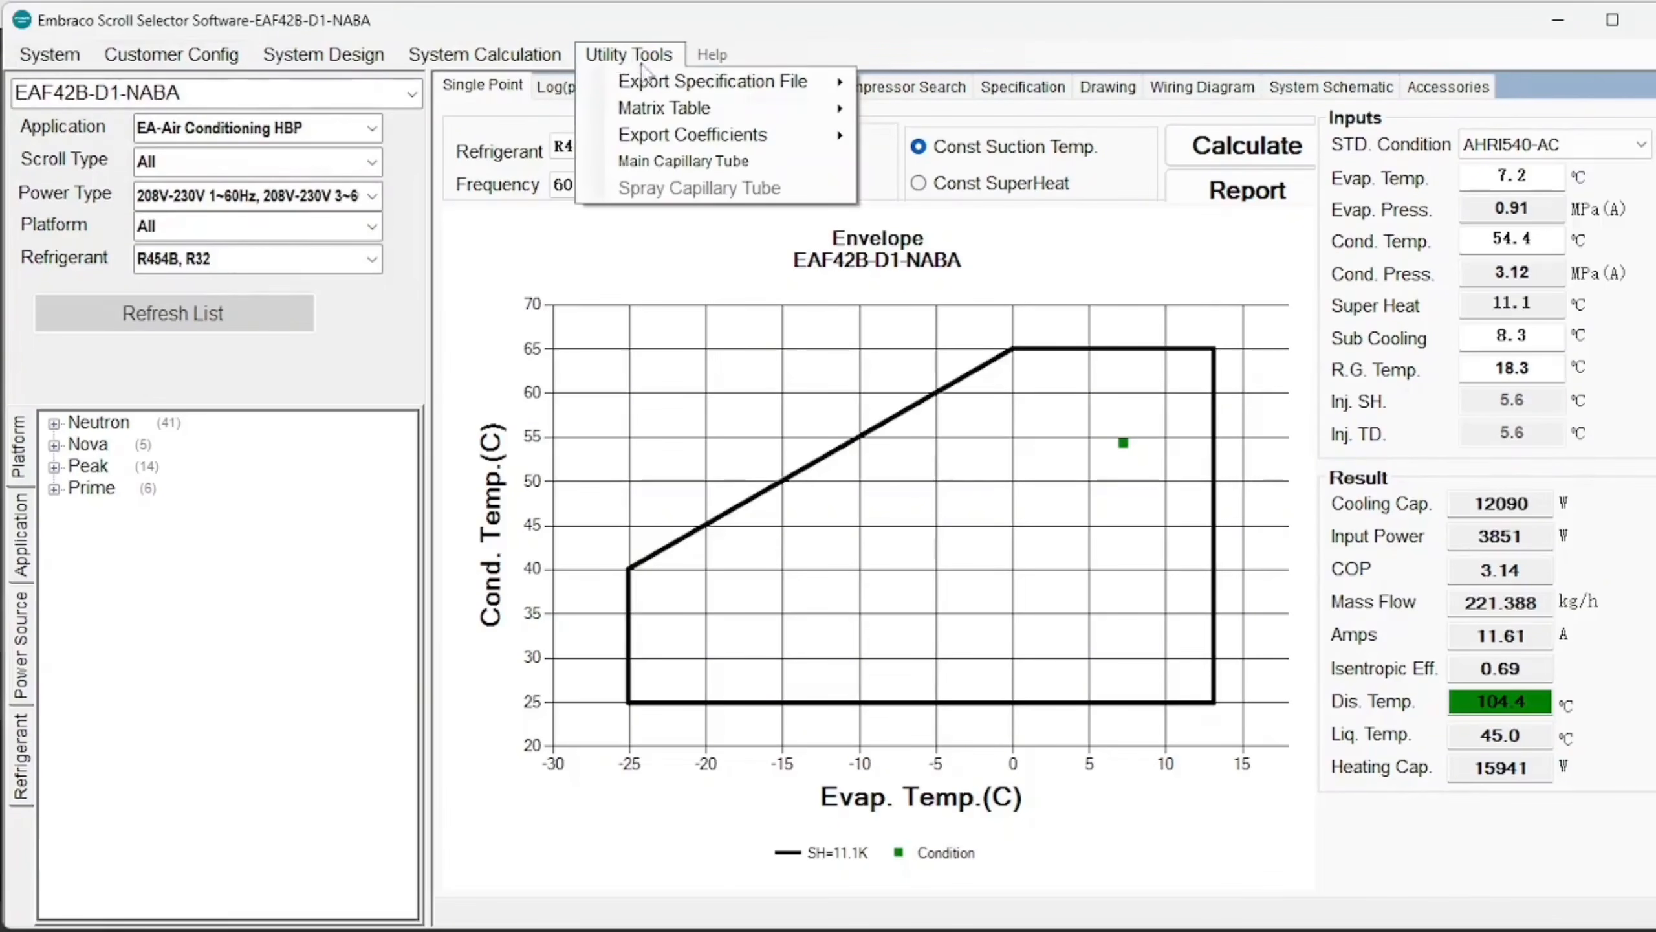
mouse_move(737, 86)
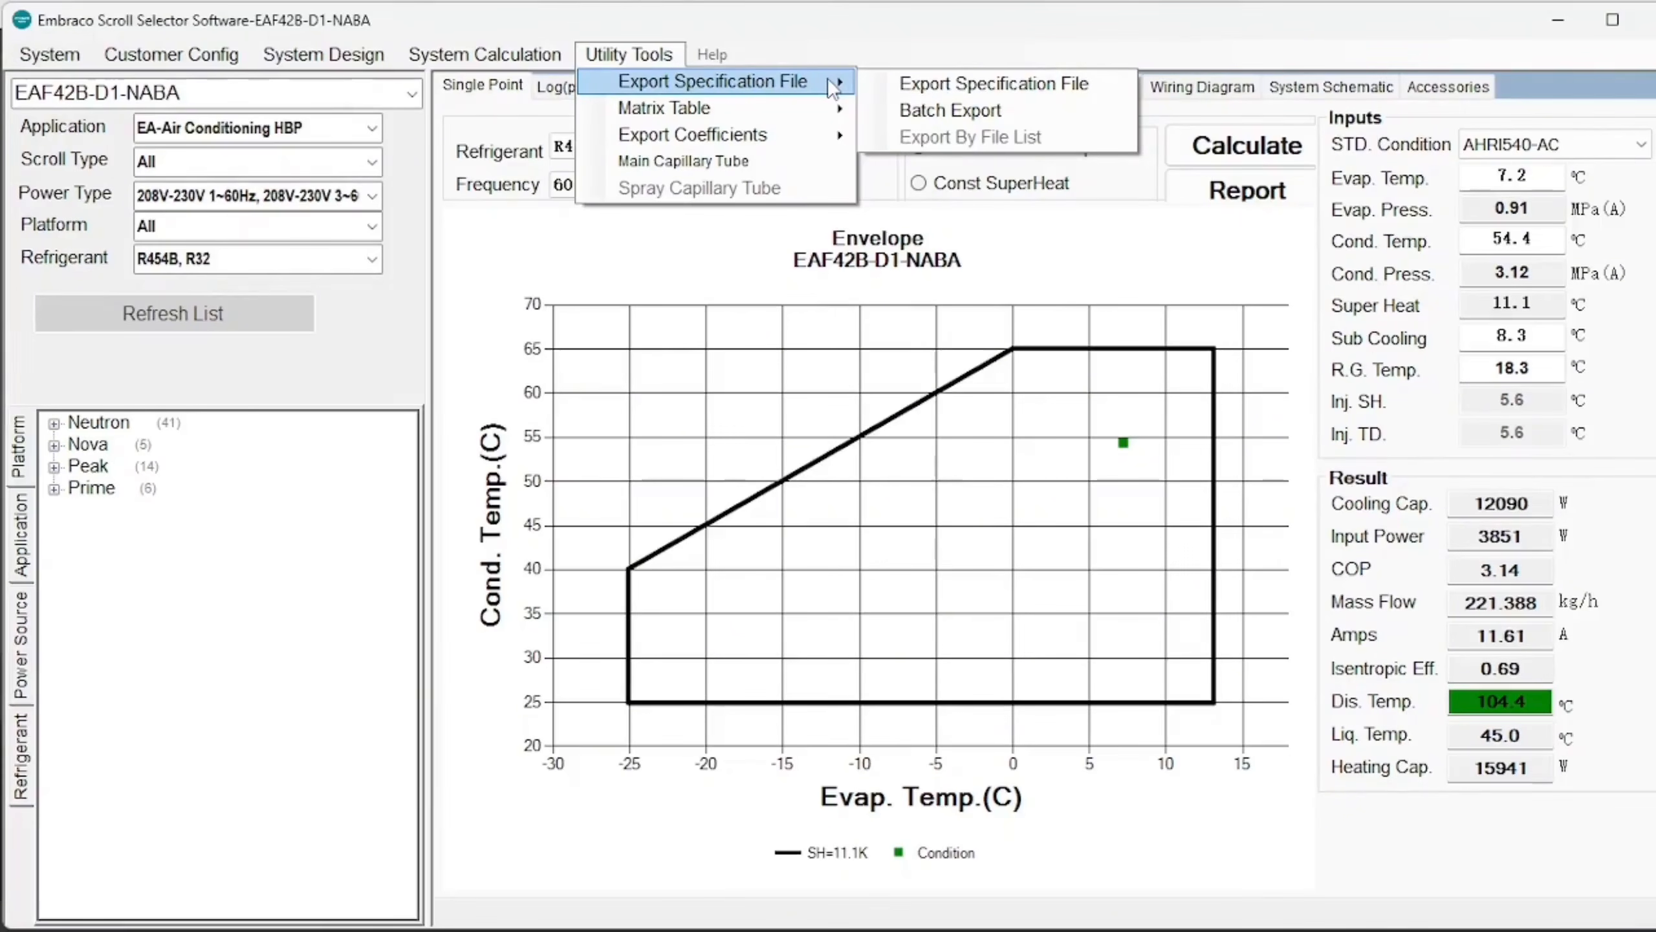
left_click(923, 107)
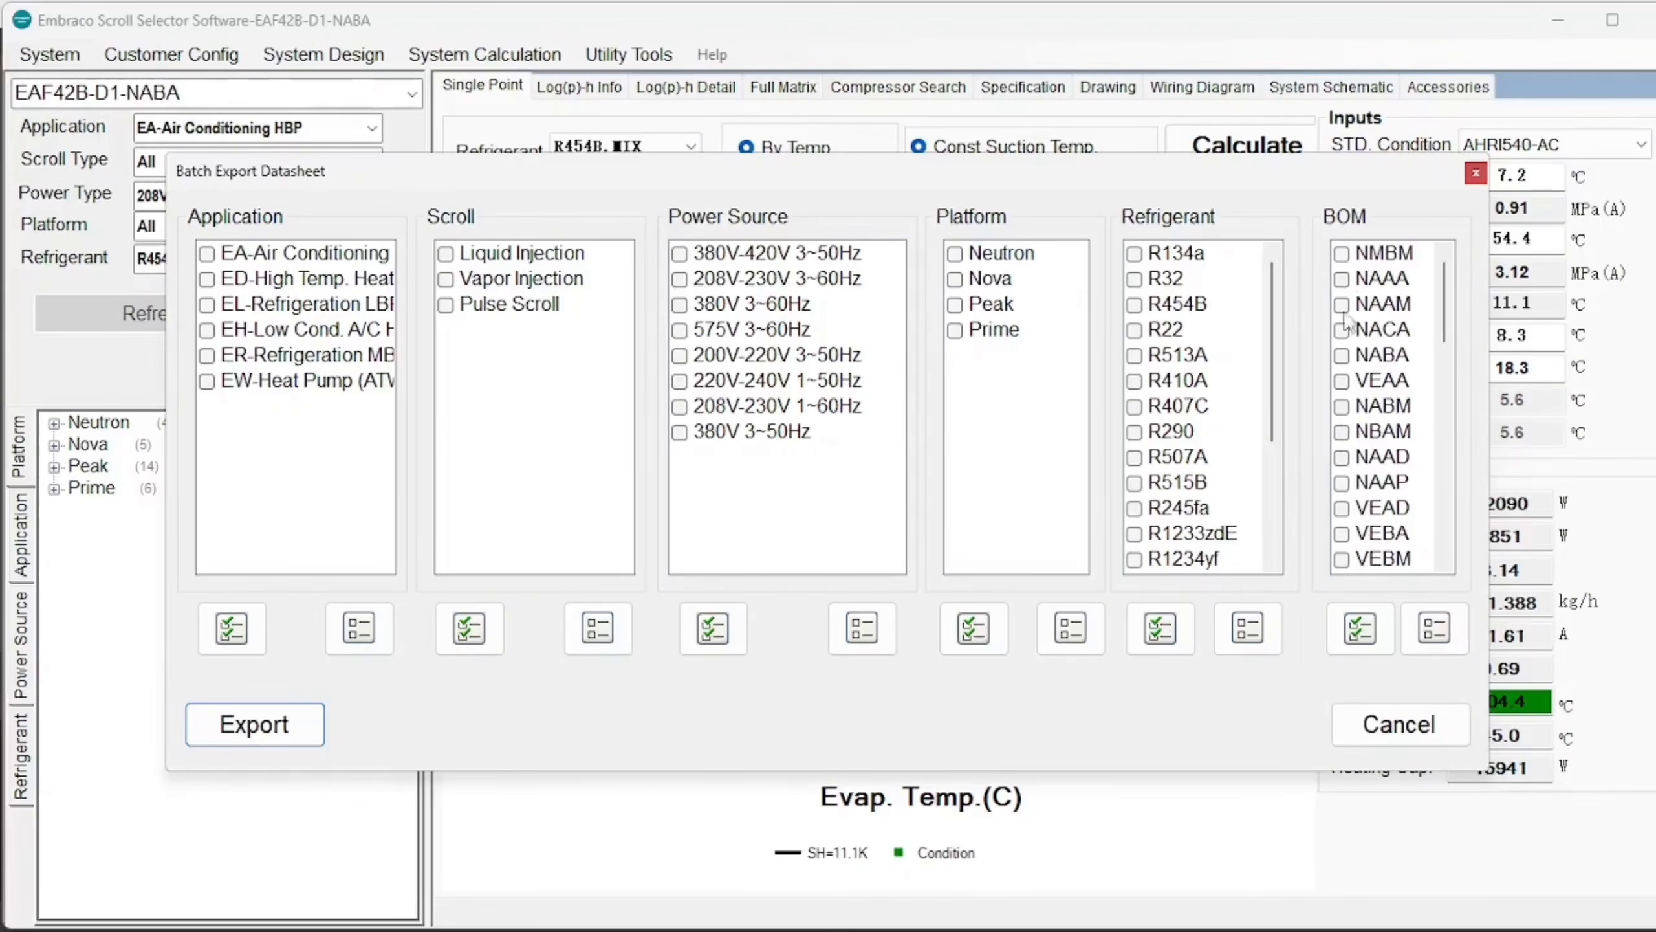
Tick all BOM variants, then close the Batch Export Datasheet dialog without exporting.
left_click(1360, 629)
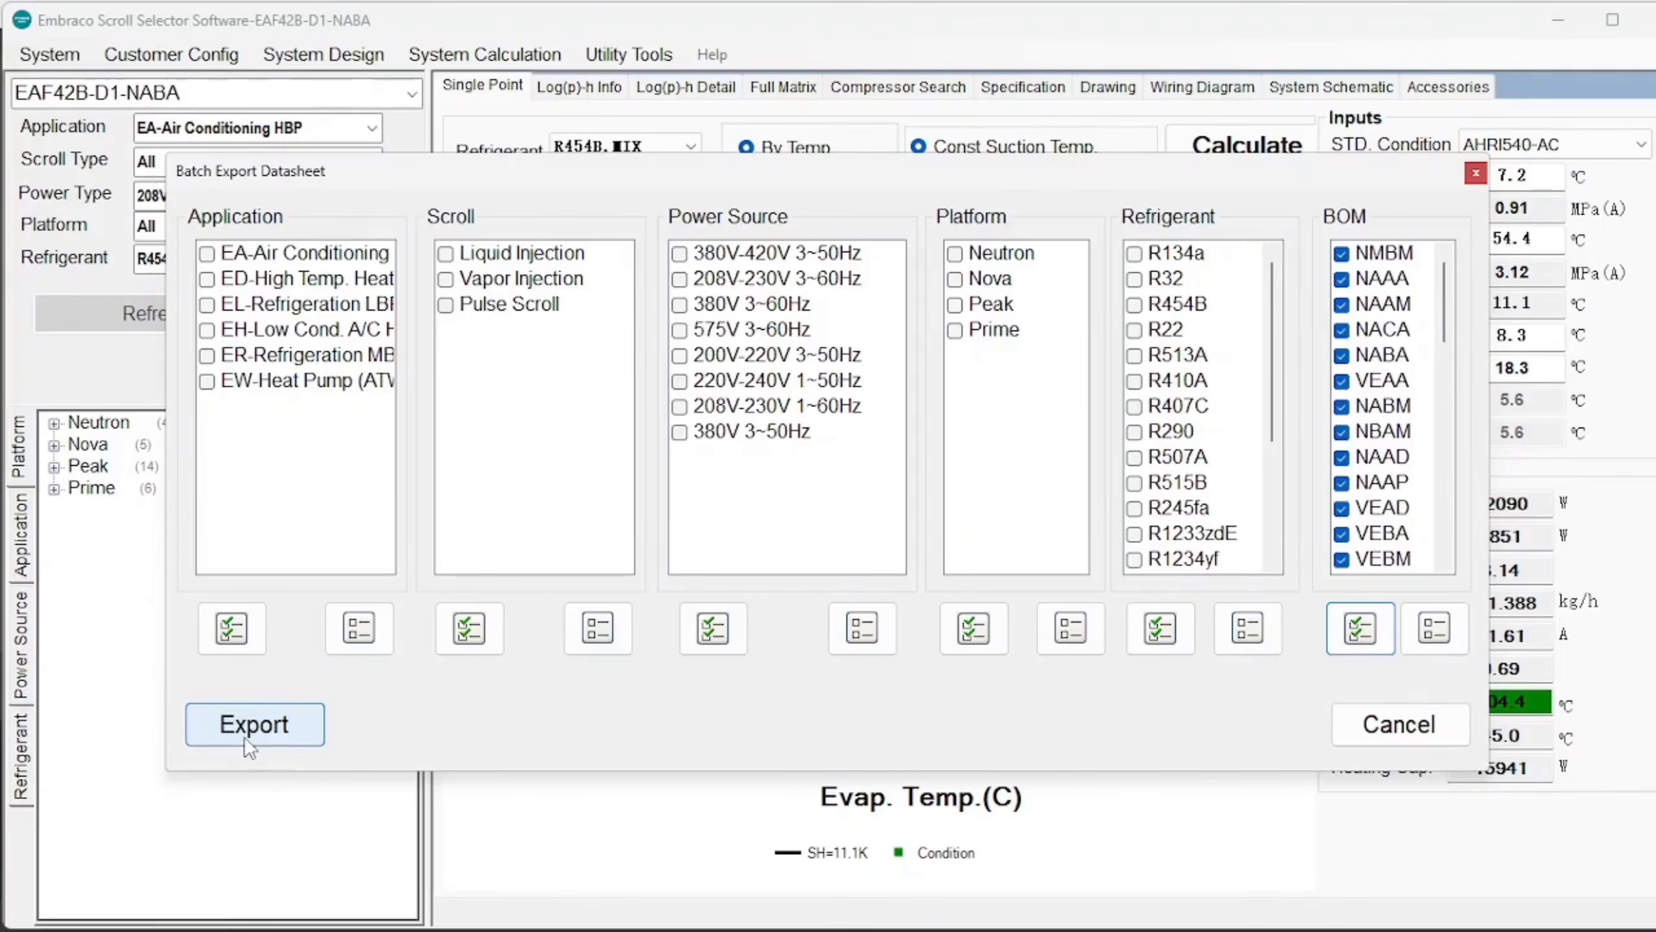
left_click(1476, 172)
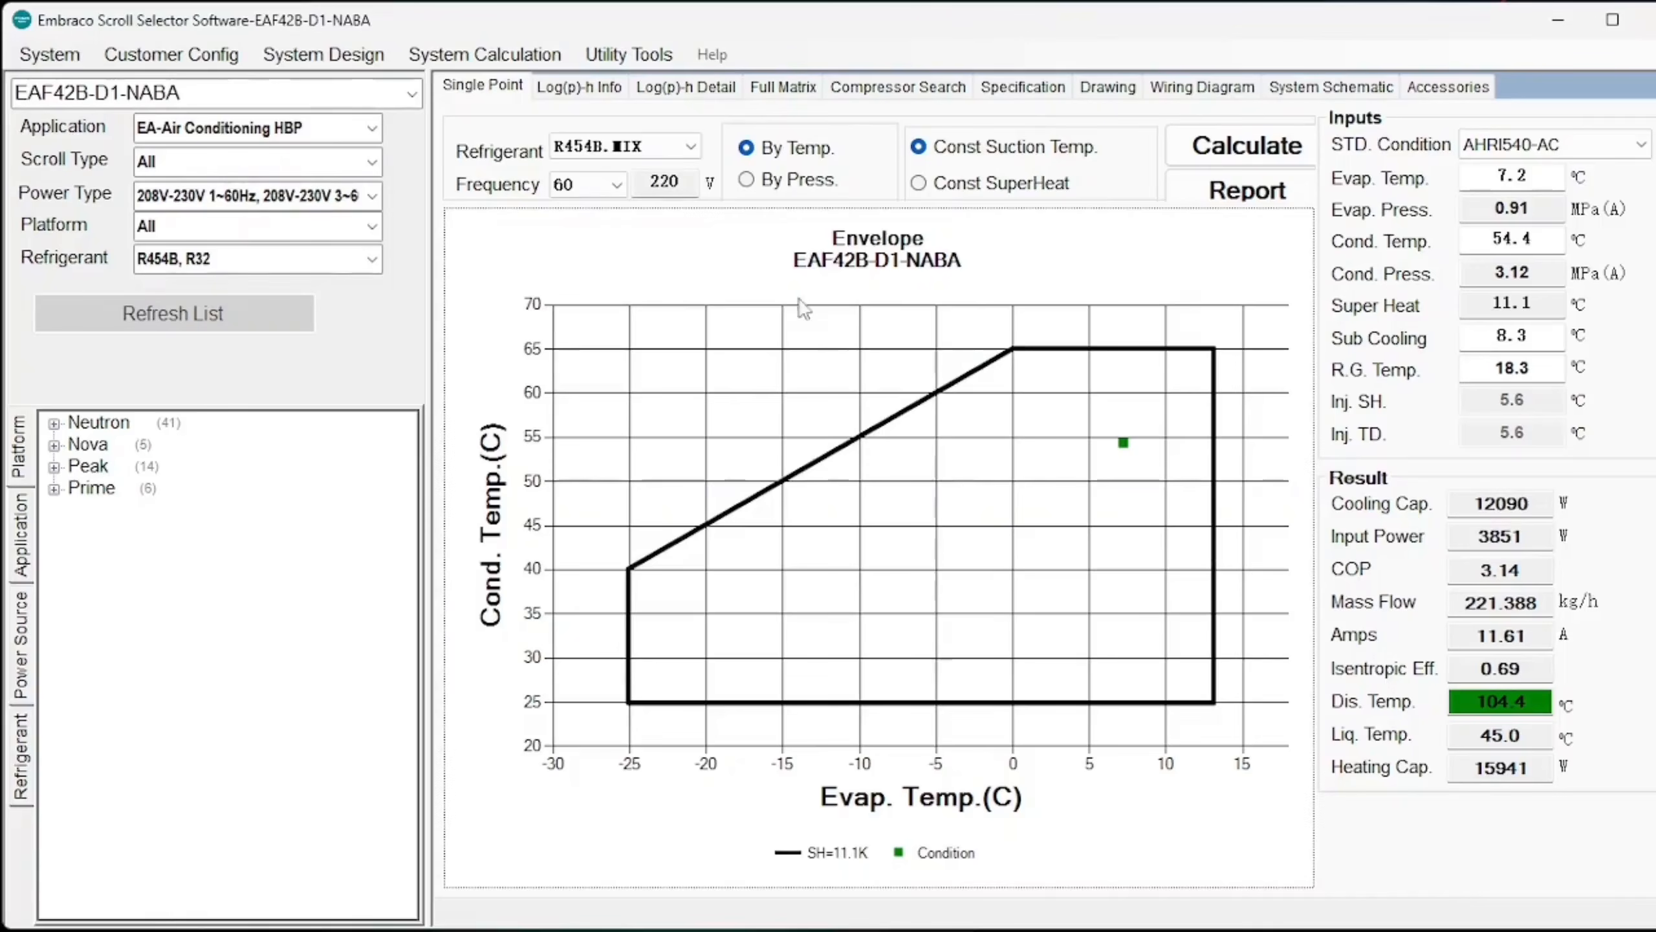
left_click(583, 51)
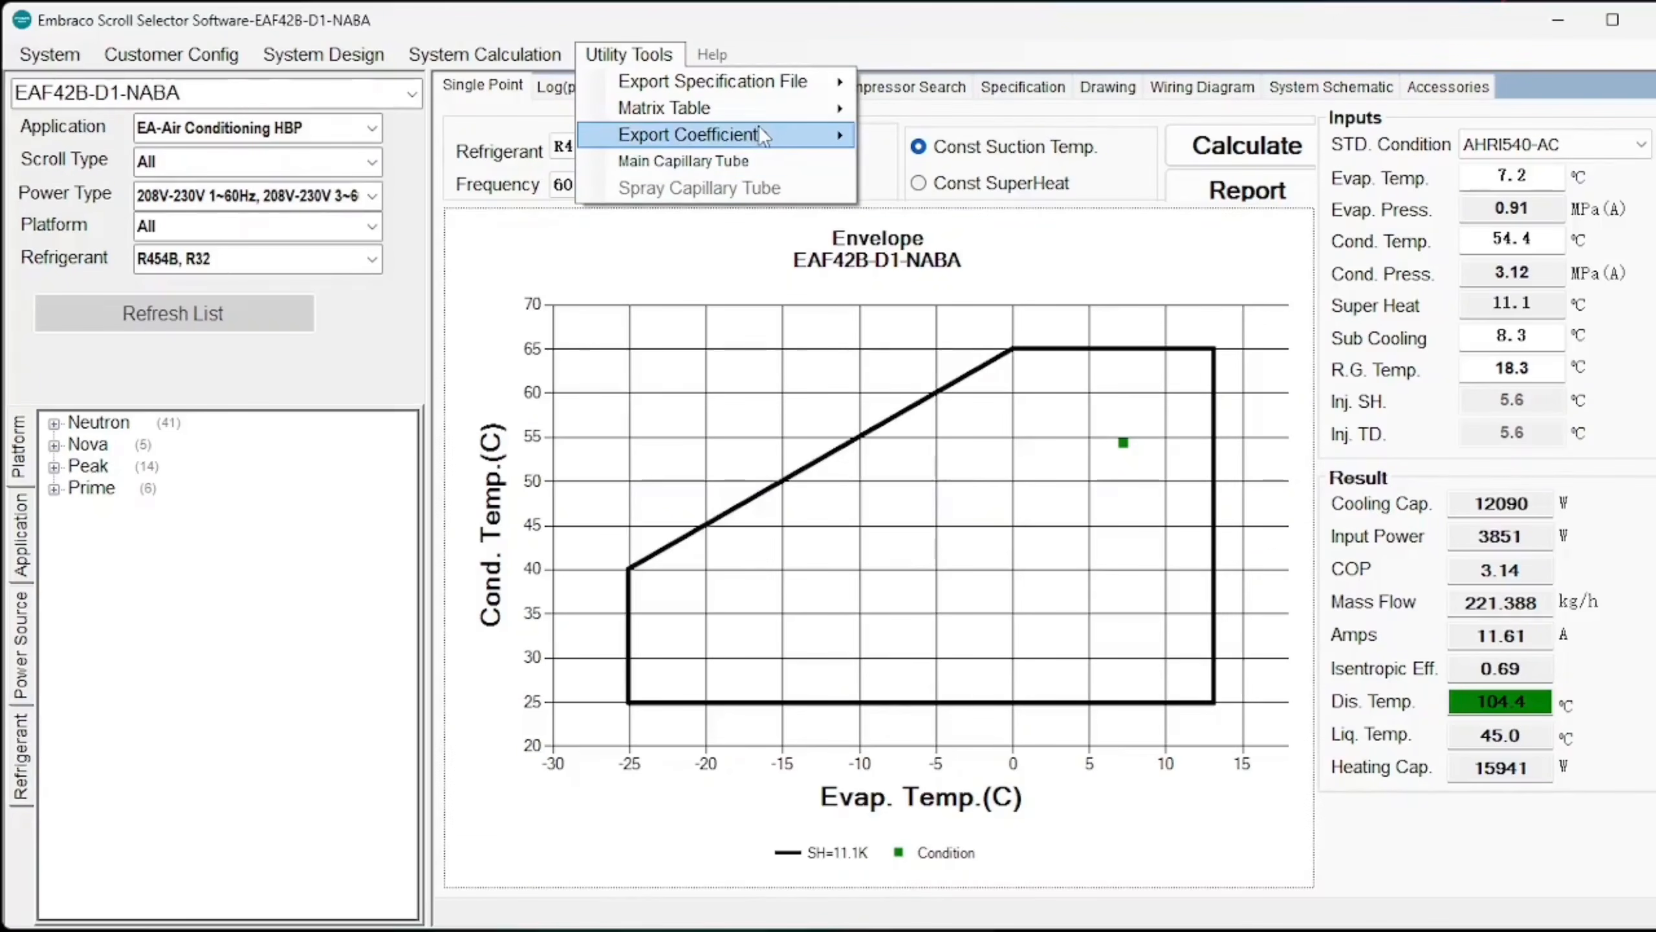
mouse_move(768, 135)
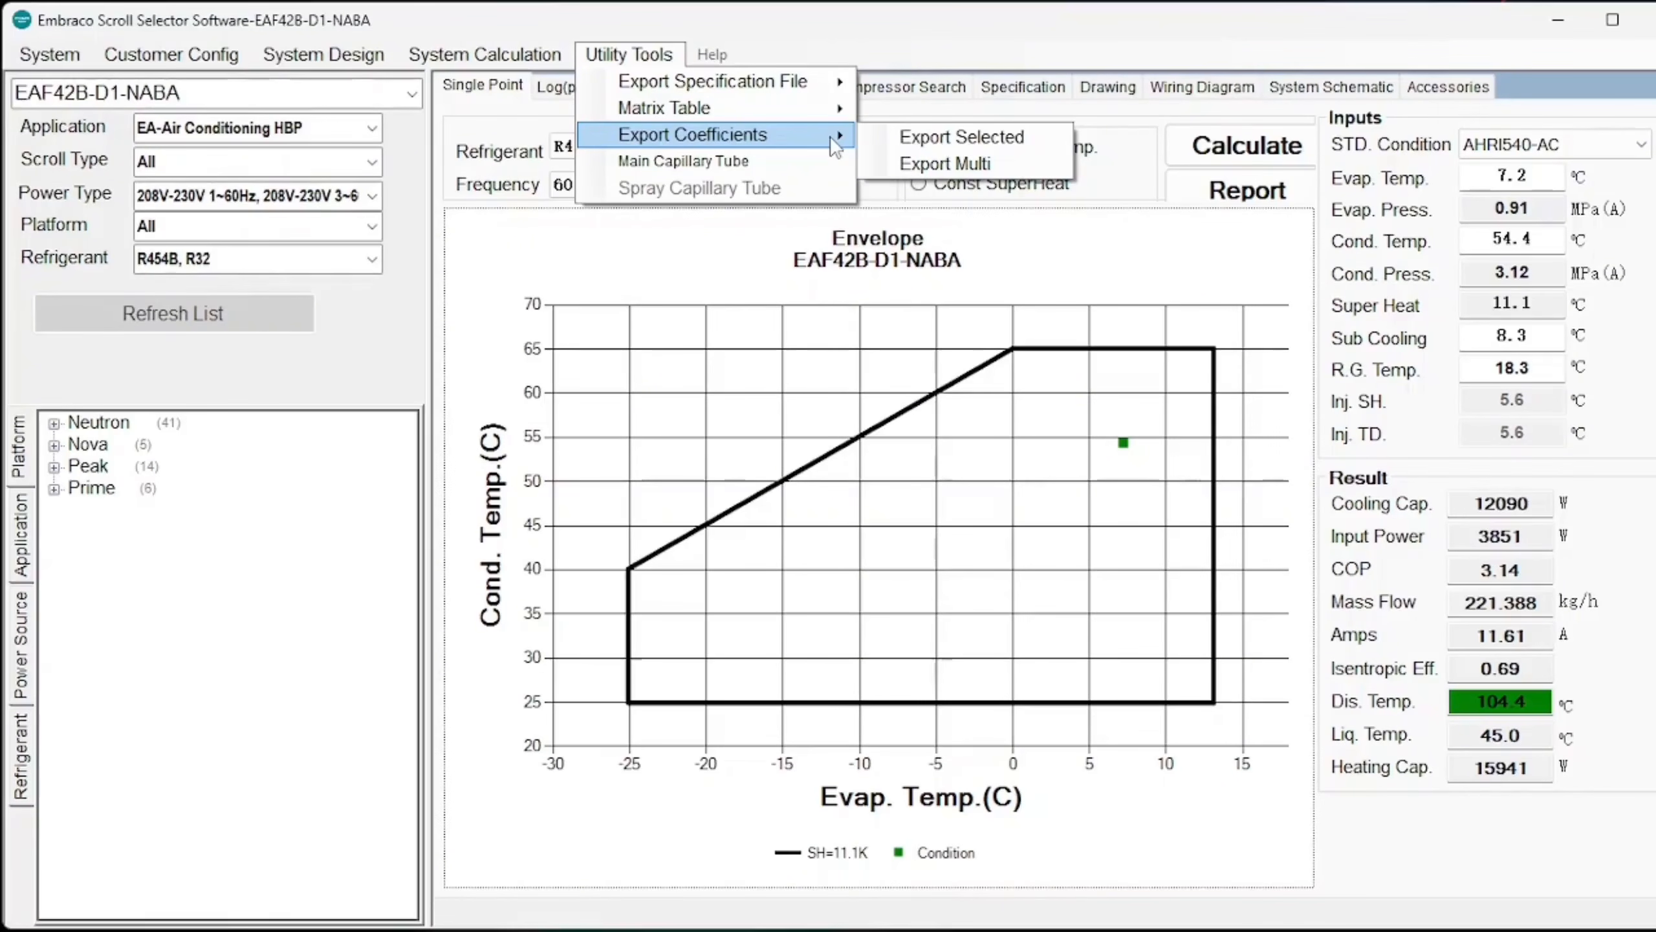
left_click(870, 138)
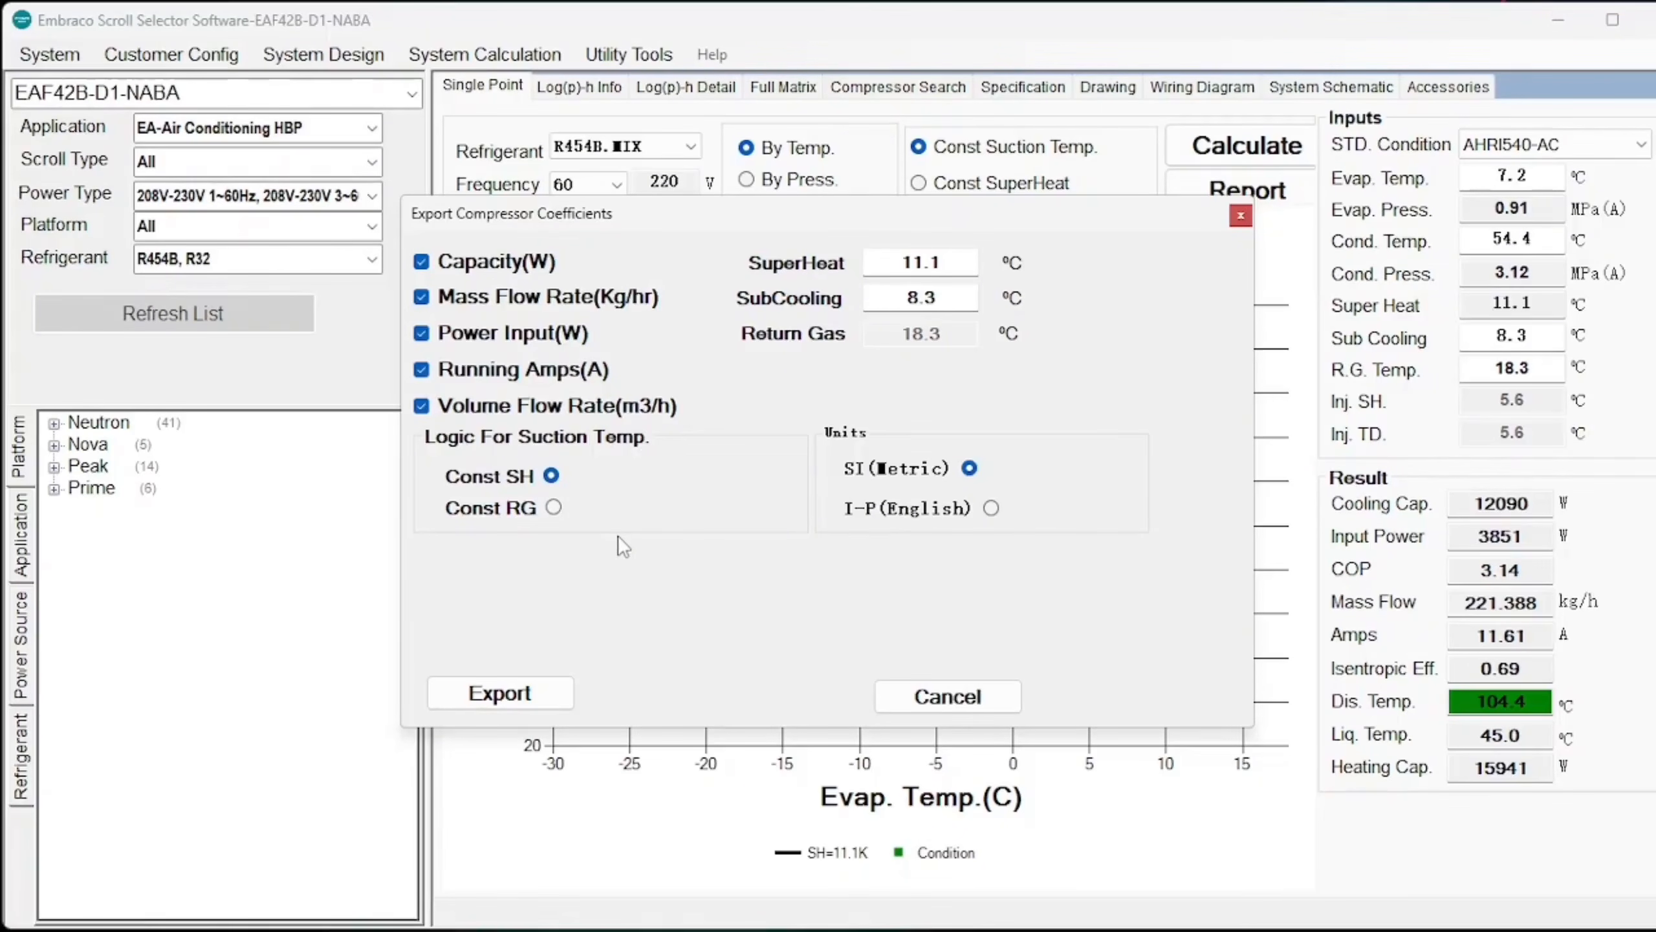
left_click(1241, 215)
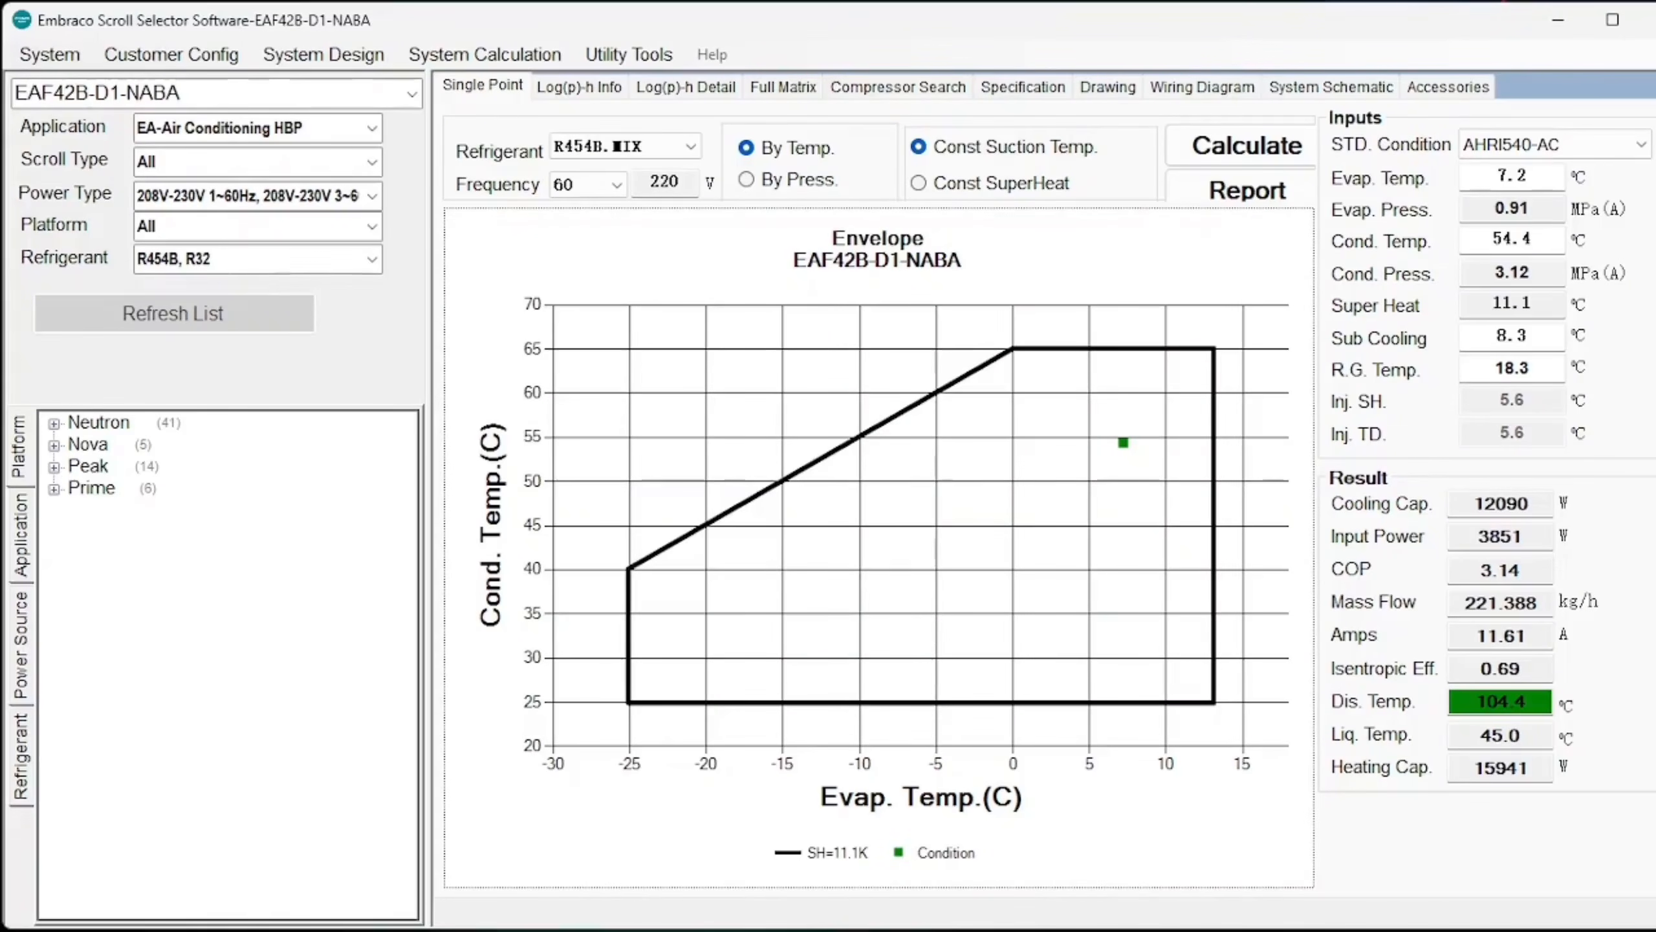